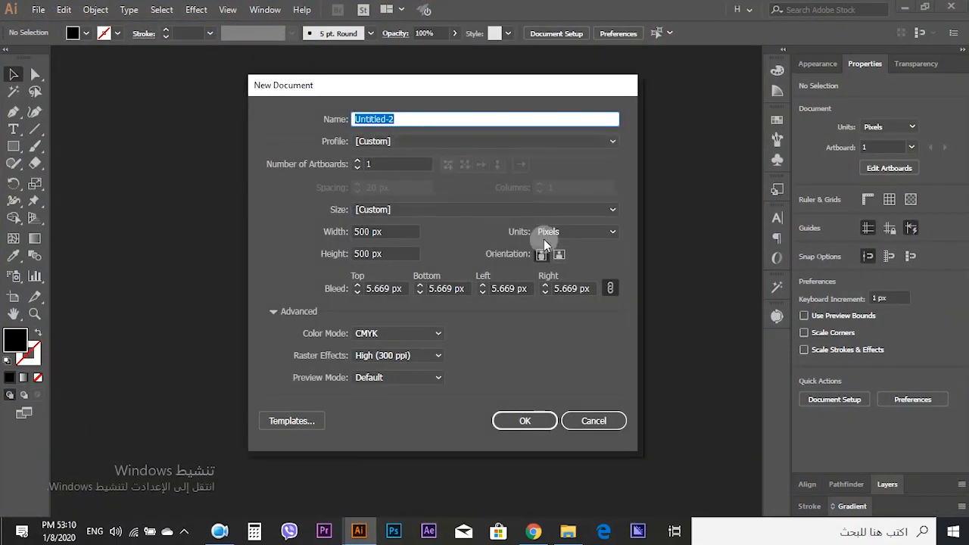
- Set the new document's size to 1080 px wide by 1350 px high
{"action": "left_click", "coordinate": [570, 232]}
{"action": "left_click", "coordinate": [403, 231]}
{"action": "left_click", "coordinate": [353, 232]}
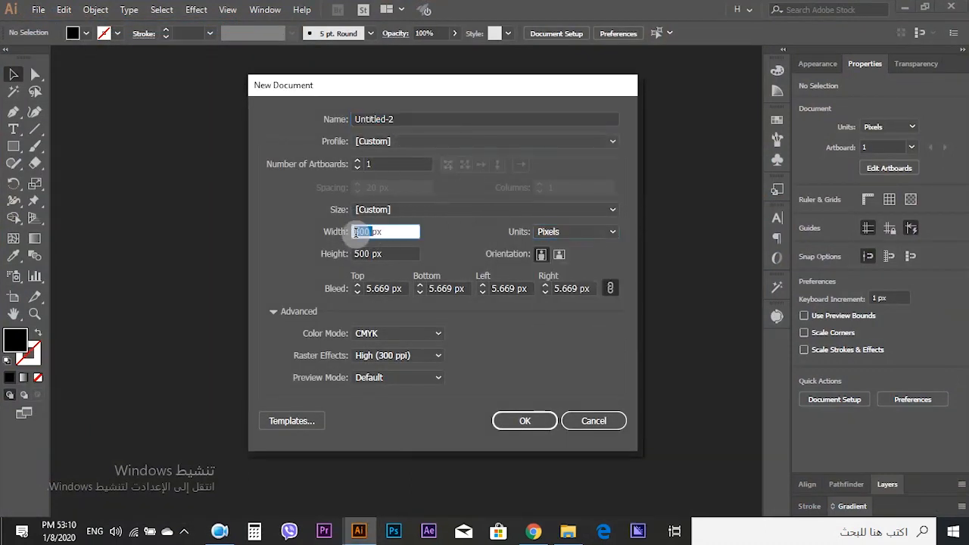
{"action": "type", "text": "1350"}
{"action": "key", "text": "Tab"}
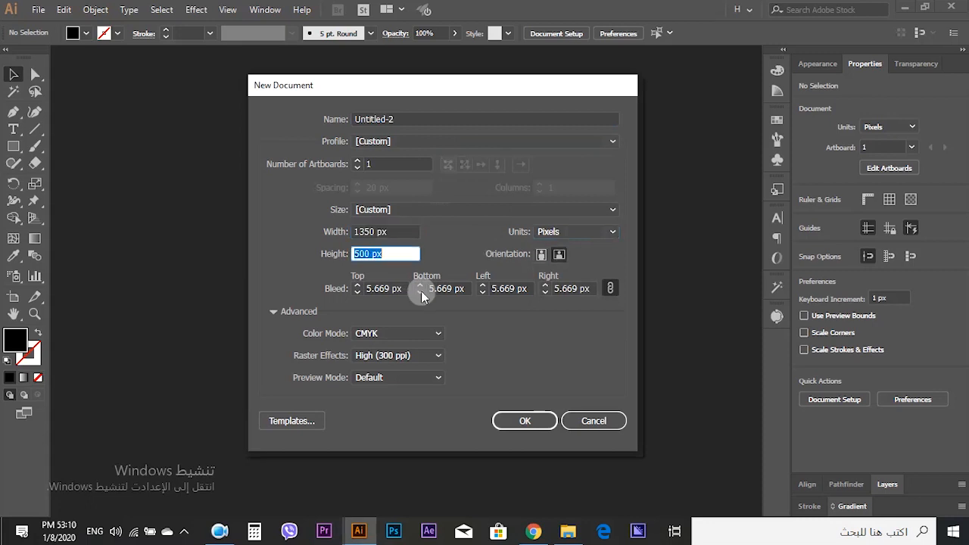
{"action": "left_click", "coordinate": [370, 232]}
{"action": "type", "text": "1080"}
{"action": "key", "text": "Tab"}
{"action": "type", "text": "1"}
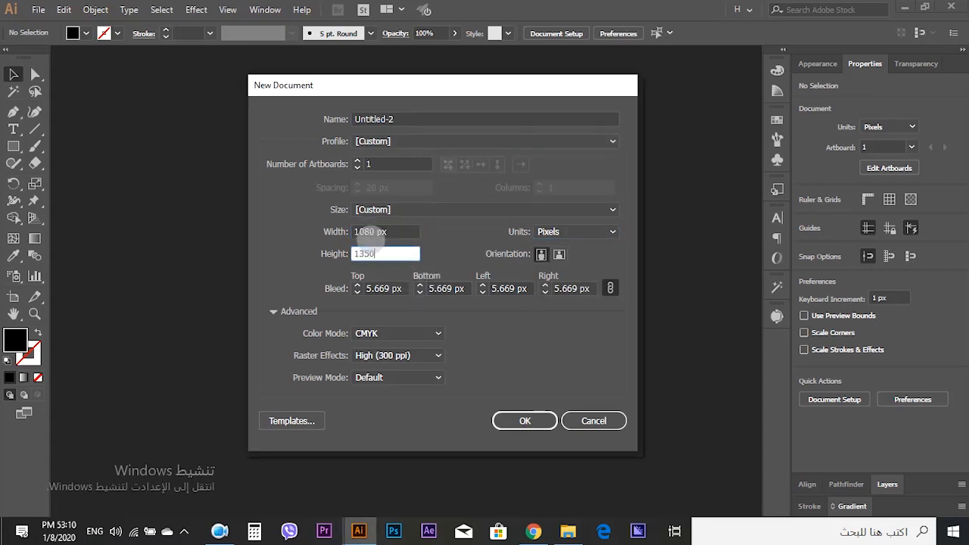
{"action": "type", "text": "350"}
{"action": "key", "text": "Tab"}
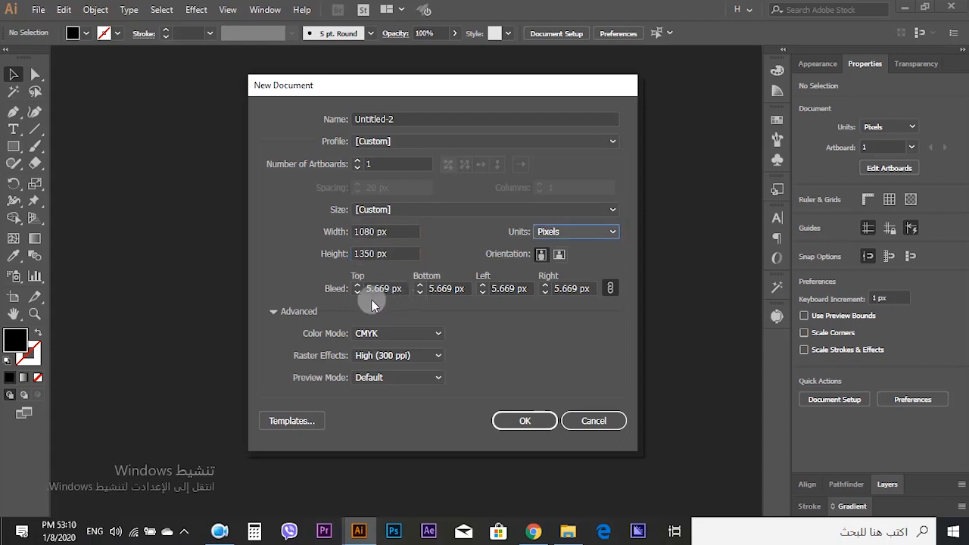
- Set the bleed to 4 px on all sides and create the document
{"action": "left_click", "coordinate": [368, 288]}
{"action": "type", "text": "4"}
{"action": "key", "text": "Tab"}
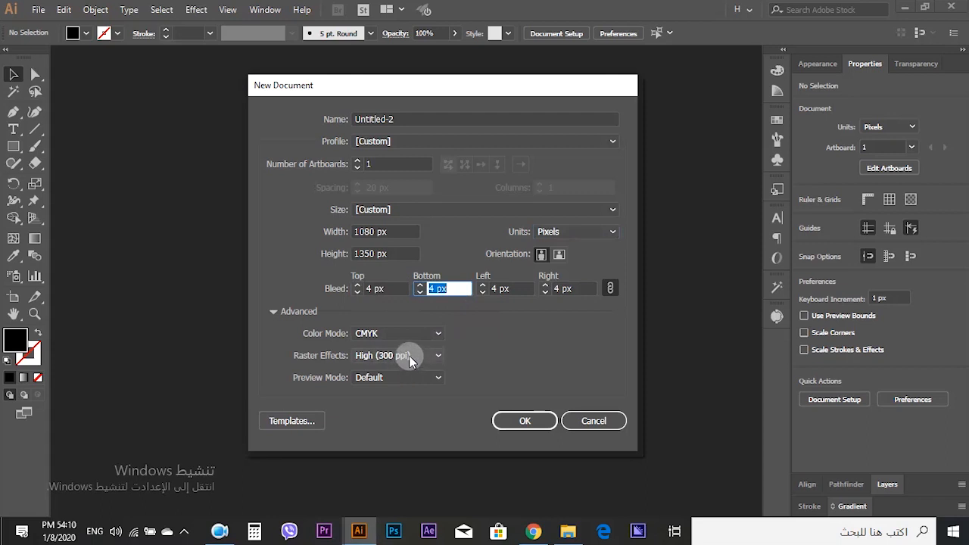
{"action": "left_click", "coordinate": [522, 419]}
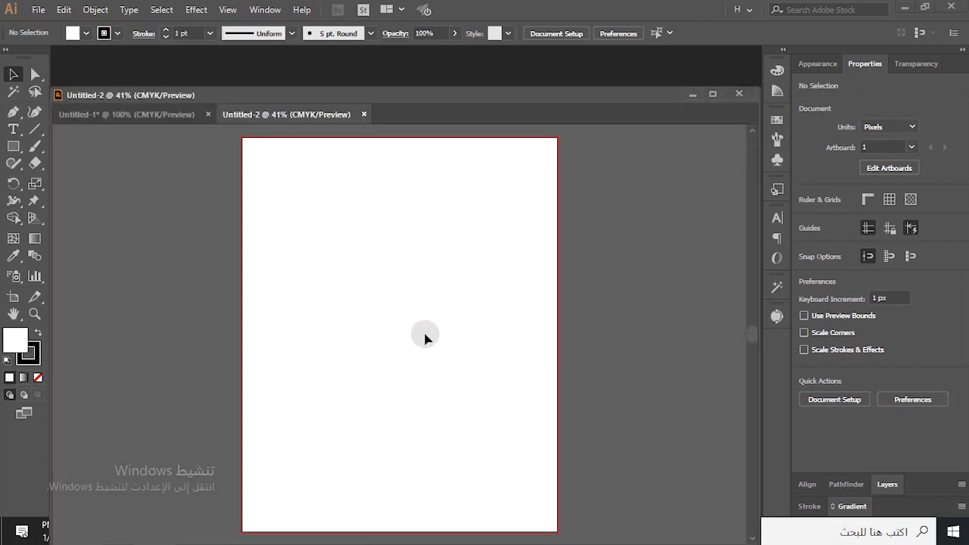
- Draw a rectangle of exactly 1080 by 1350 px with the Rectangle tool
{"action": "left_click_drag", "start_coordinate": [357, 97], "coordinate": [359, 47]}
{"action": "left_click", "coordinate": [476, 226]}
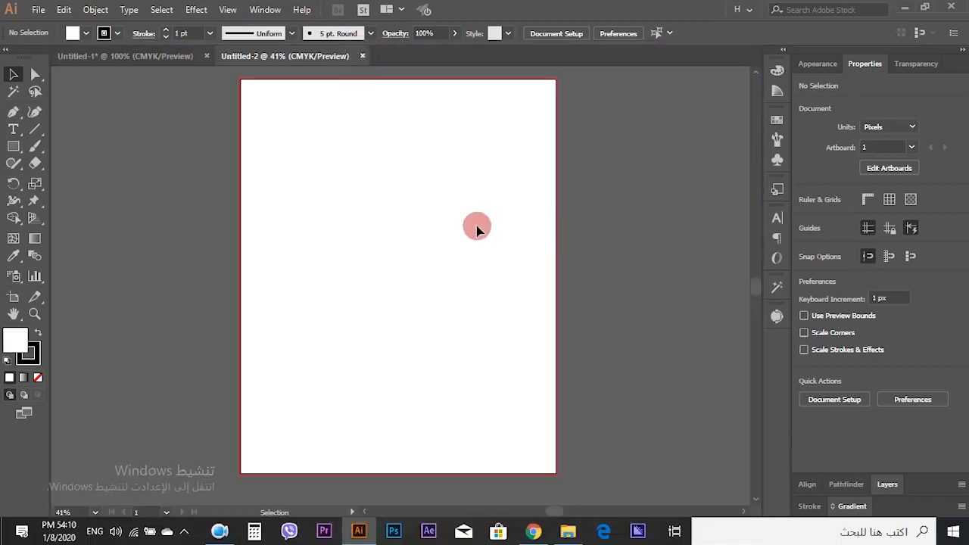
{"action": "scroll", "coordinate": [547, 96], "scroll_direction": "up", "scroll_amount": 4}
{"action": "scroll", "coordinate": [582, 170], "scroll_direction": "down", "scroll_amount": 4}
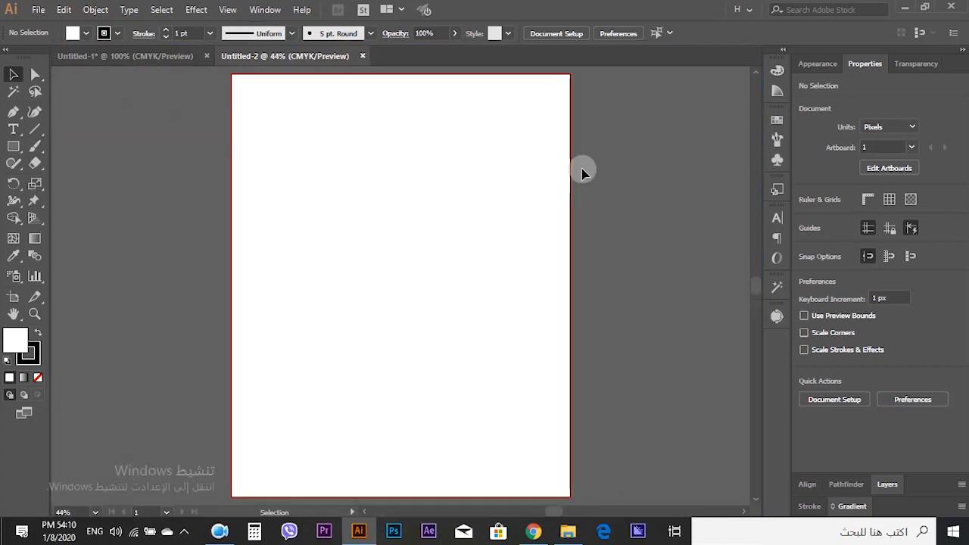
{"action": "left_click", "coordinate": [14, 146]}
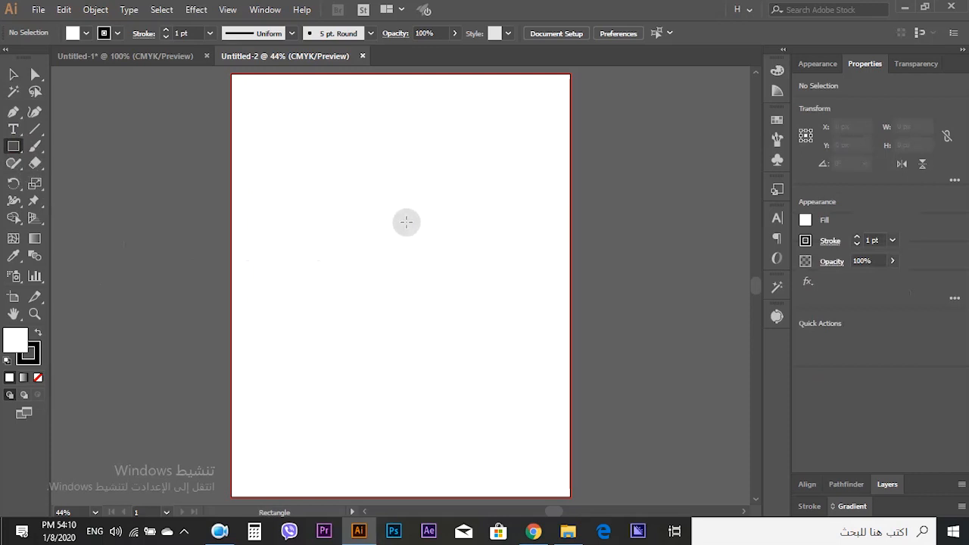
{"action": "left_click", "coordinate": [379, 200]}
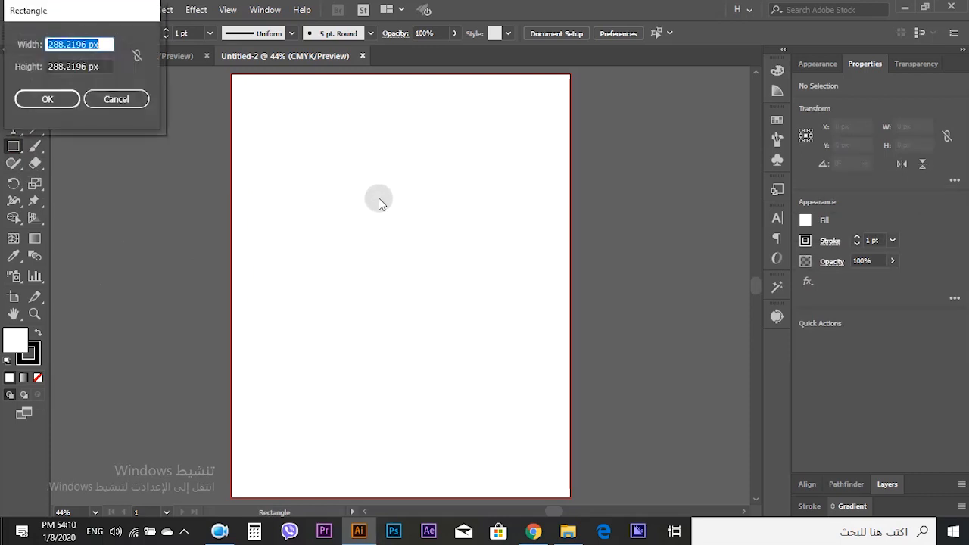
{"action": "type", "text": "1080"}
{"action": "key", "text": "Tab"}
{"action": "type", "text": "135"}
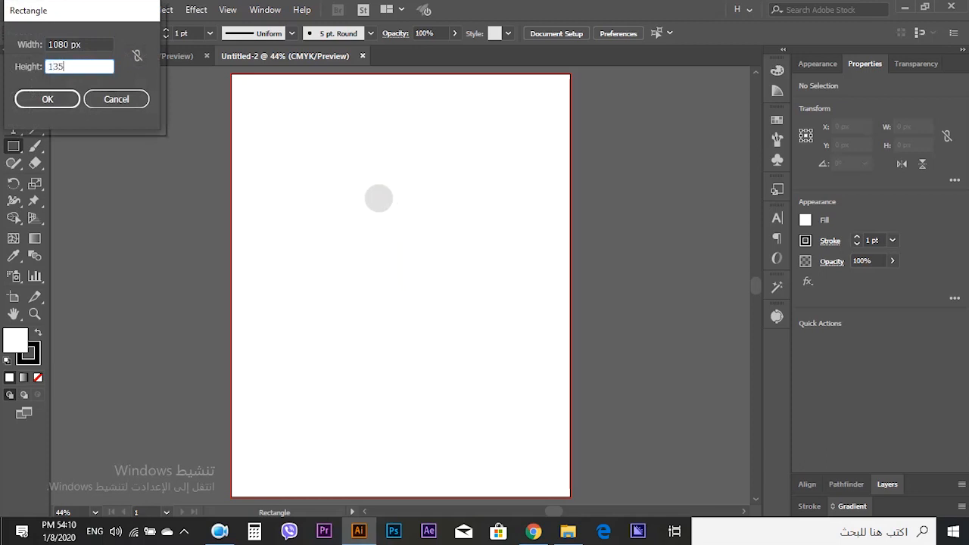
{"action": "type", "text": "0"}
{"action": "key", "text": "Return"}
- Remove the rectangle's stroke and align it to the center of the artboard
{"action": "key", "text": "v"}
{"action": "left_click", "coordinate": [280, 283]}
{"action": "left_click", "coordinate": [496, 325]}
{"action": "left_click", "coordinate": [35, 351]}
{"action": "left_click", "coordinate": [39, 377]}
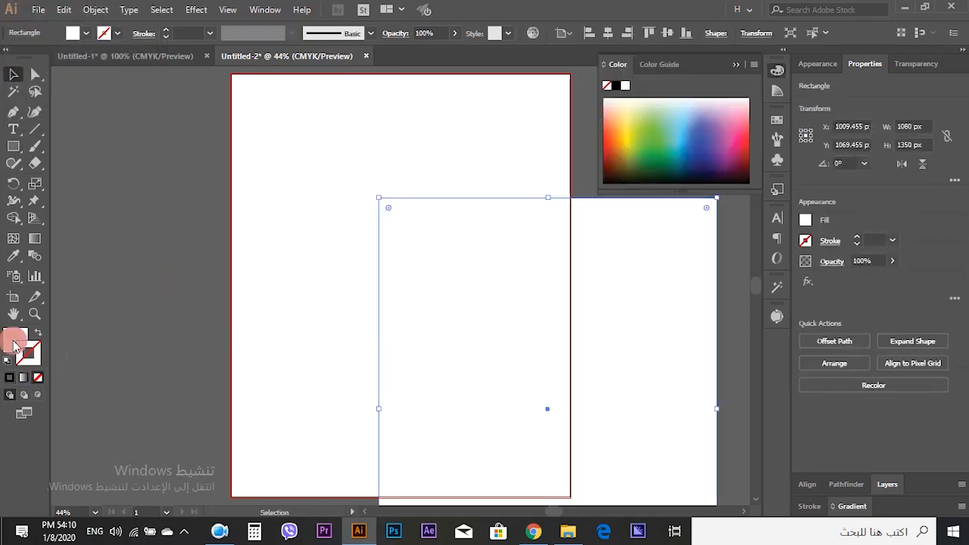
{"action": "left_click", "coordinate": [607, 32]}
{"action": "left_click", "coordinate": [667, 33]}
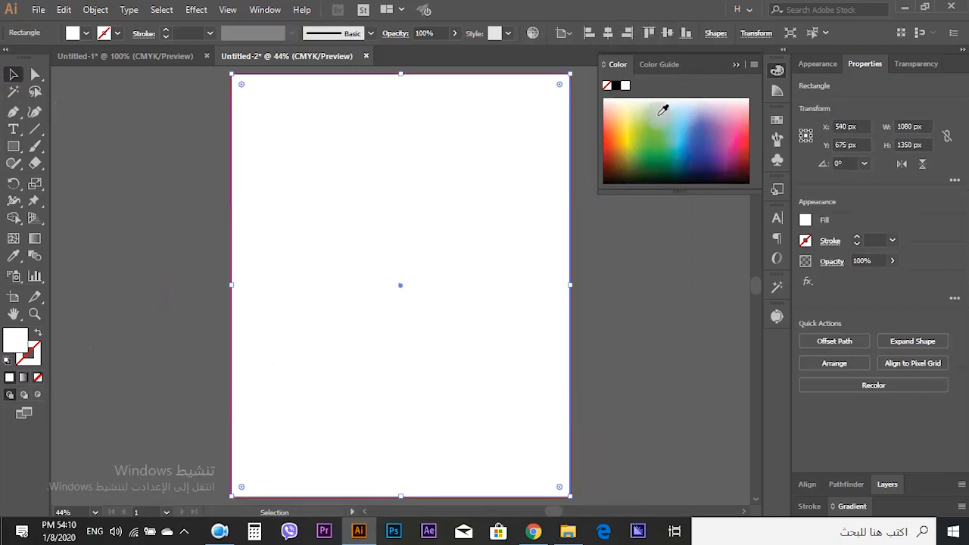
{"action": "left_click", "coordinate": [734, 64]}
{"action": "left_click", "coordinate": [684, 113]}
{"action": "left_click", "coordinate": [512, 162]}
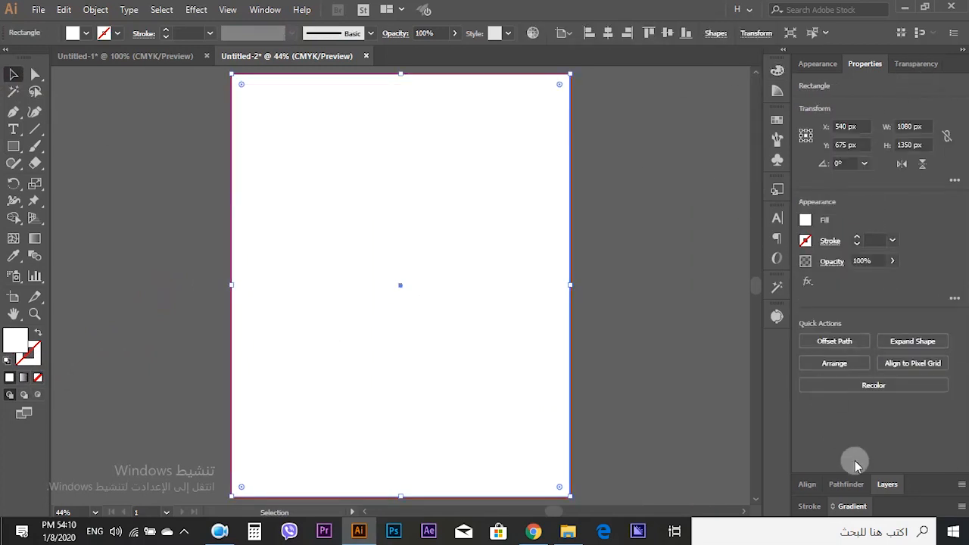
- Lock Layer 1 and add two new layers above it
{"action": "left_click", "coordinate": [888, 484]}
{"action": "left_click", "coordinate": [891, 120]}
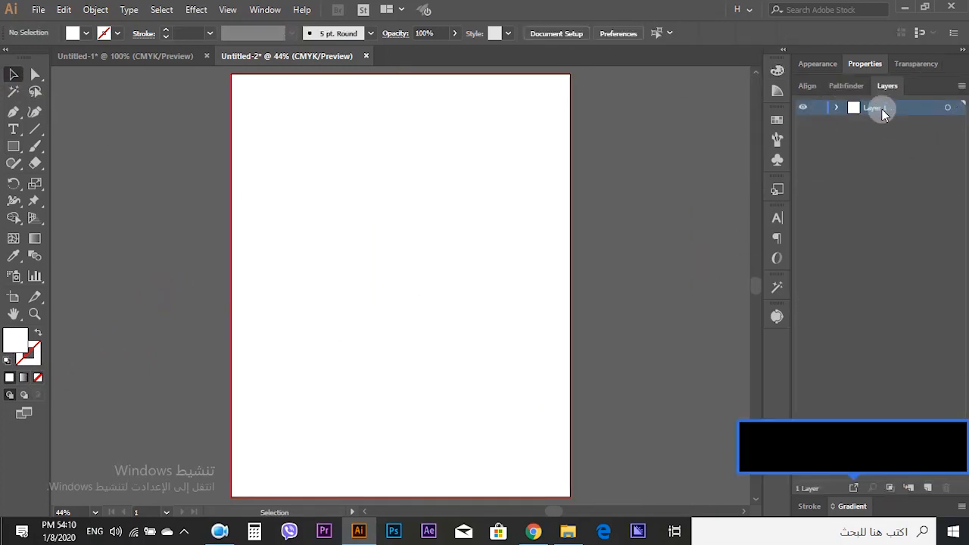
{"action": "left_click", "coordinate": [819, 110]}
{"action": "left_click", "coordinate": [929, 488]}
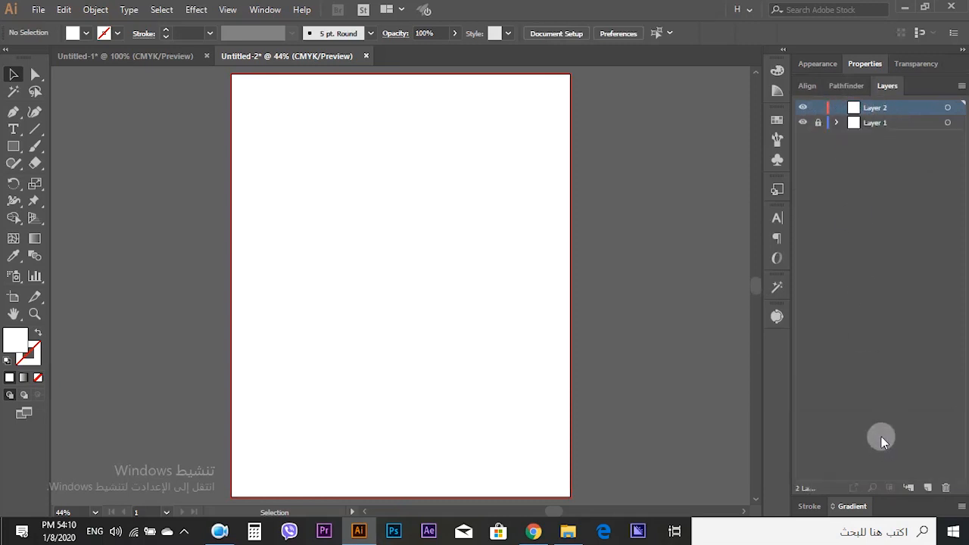
{"action": "left_click", "coordinate": [863, 125]}
- Draw a rectangle inside the artboard on Layer 2
{"action": "scroll", "coordinate": [557, 184], "scroll_direction": "up", "scroll_amount": 2}
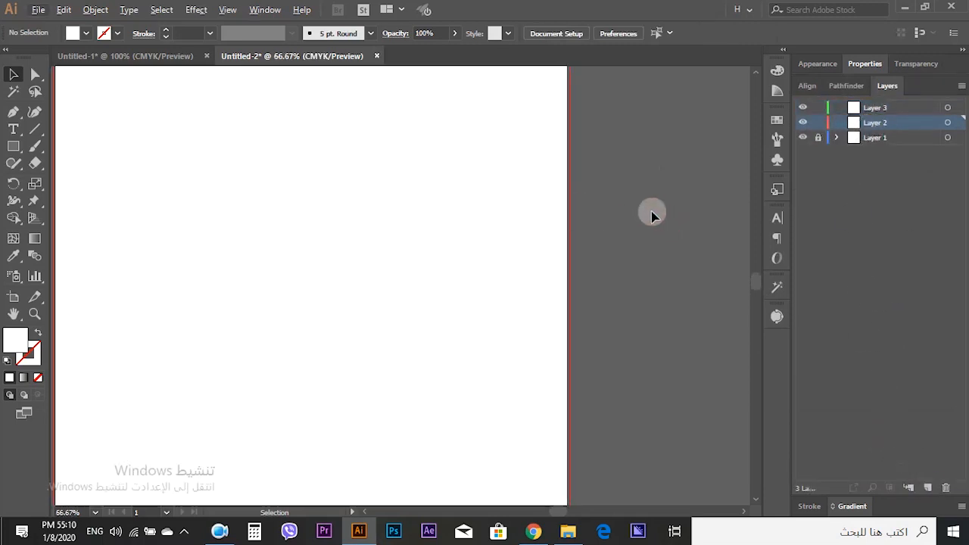
{"action": "scroll", "coordinate": [658, 237], "scroll_direction": "down", "scroll_amount": 2}
{"action": "key", "text": "m"}
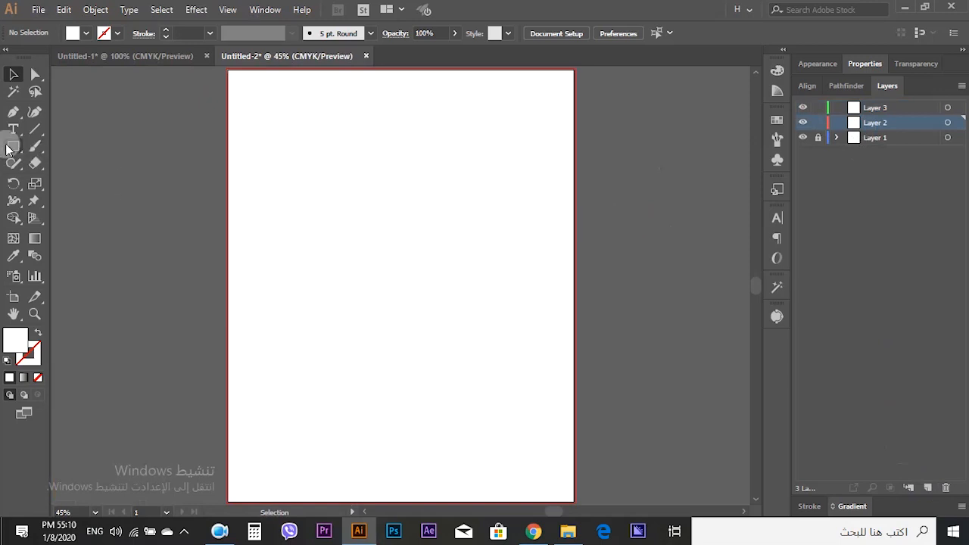
{"action": "scroll", "coordinate": [351, 182], "scroll_direction": "down", "scroll_amount": 1}
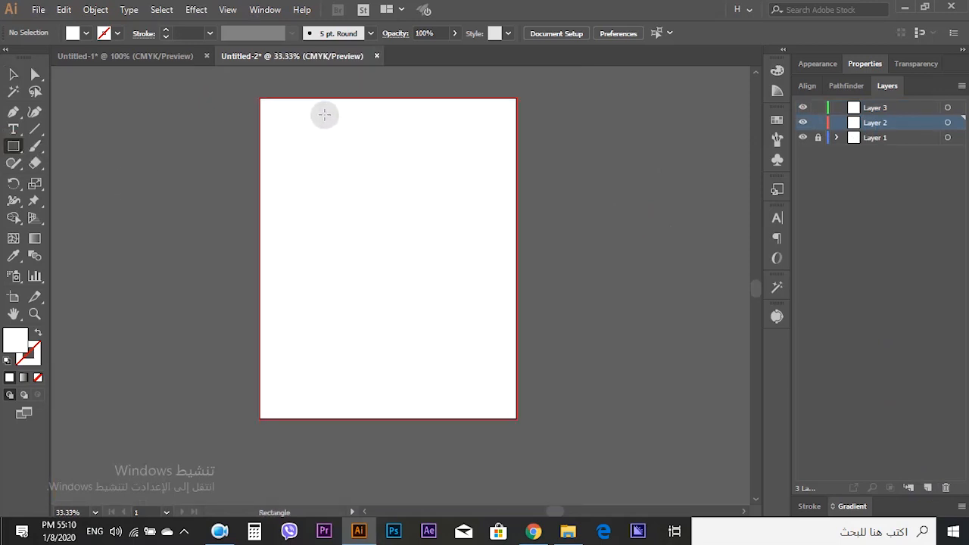
{"action": "left_click_drag", "start_coordinate": [325, 122], "coordinate": [496, 353]}
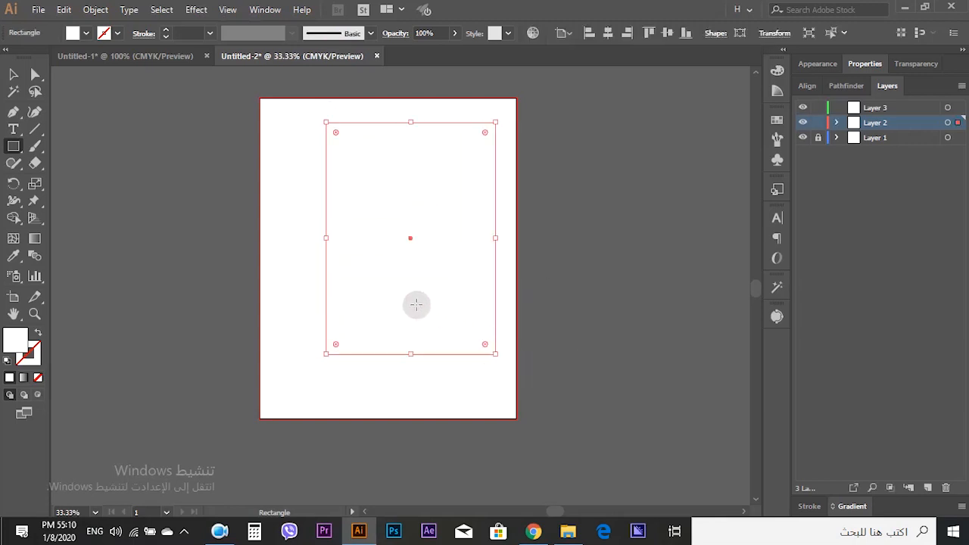
{"action": "left_click", "coordinate": [13, 73]}
{"action": "left_click", "coordinate": [112, 168]}
{"action": "left_click", "coordinate": [392, 243]}
{"action": "left_click", "coordinate": [542, 242]}
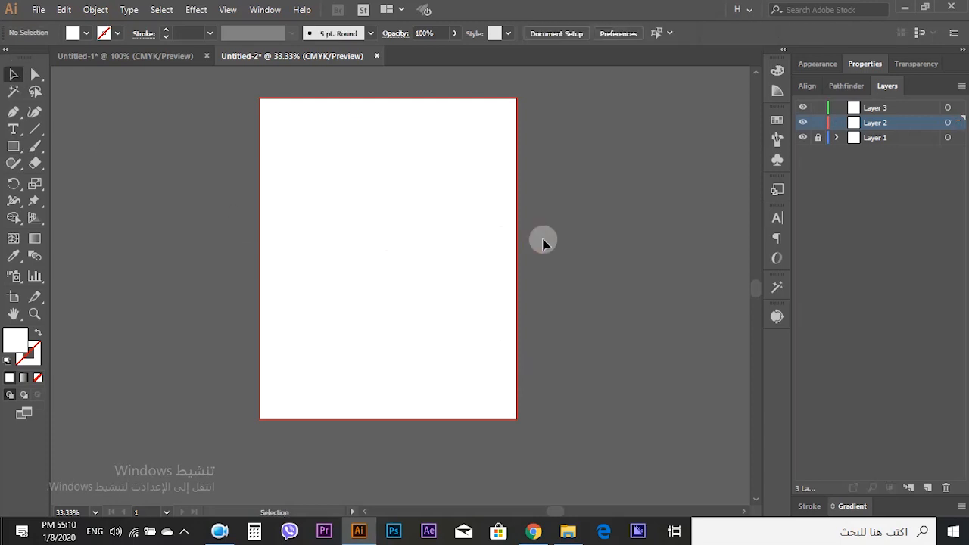
- Unlock Layer 1, paste a copy of the background rectangle in front on Layer 2, and relock Layer 1
{"action": "left_click", "coordinate": [818, 137]}
{"action": "key", "text": "ctrl+a"}
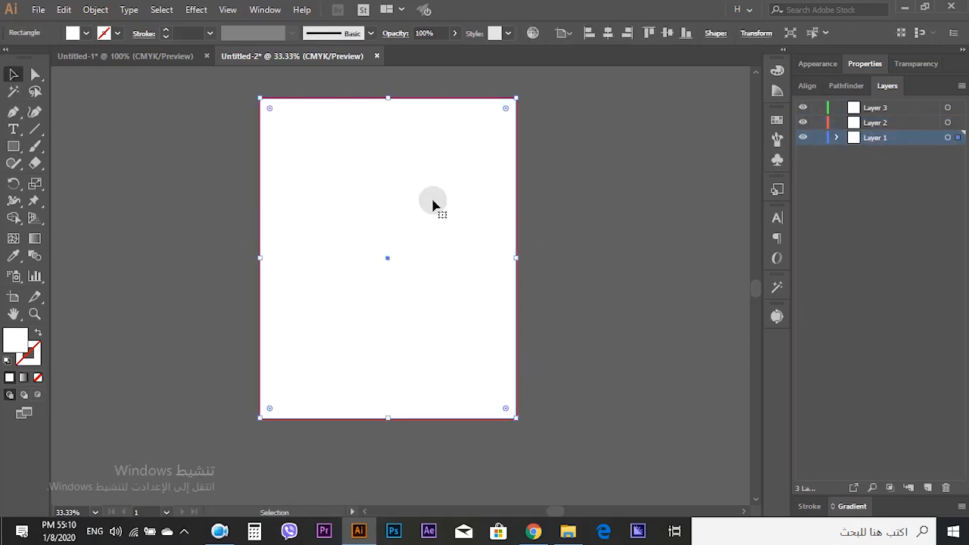
{"action": "left_click", "coordinate": [886, 125]}
{"action": "key", "text": "ctrl+f"}
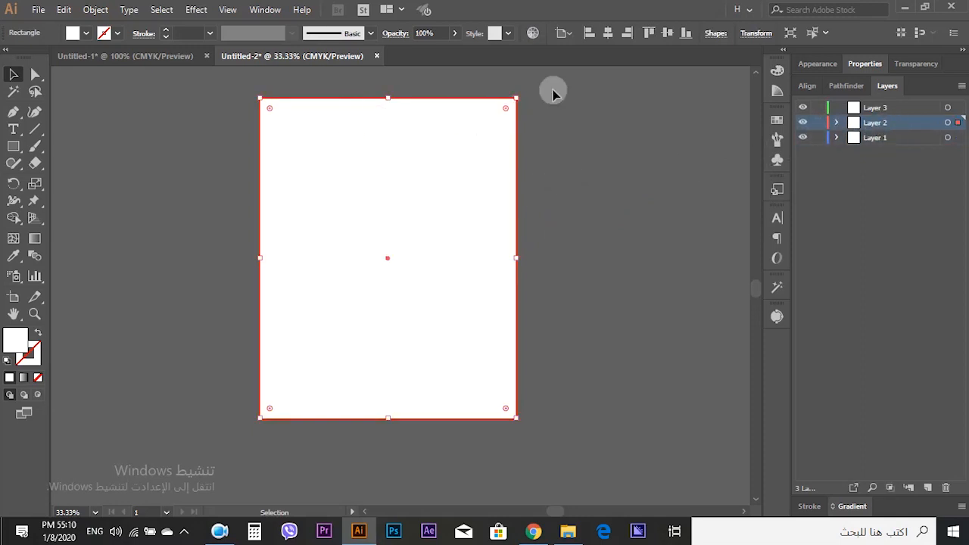
{"action": "left_click", "coordinate": [818, 137]}
- Resize the pasted copy by its corners into a smaller rectangle inset within the artboard
{"action": "left_click_drag", "start_coordinate": [517, 98], "coordinate": [503, 141]}
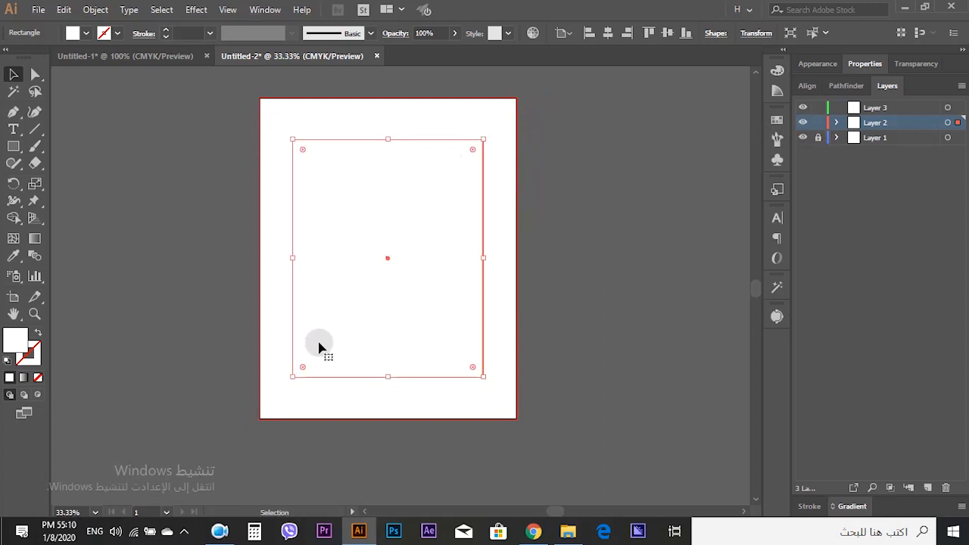
{"action": "left_click_drag", "start_coordinate": [295, 376], "coordinate": [314, 365]}
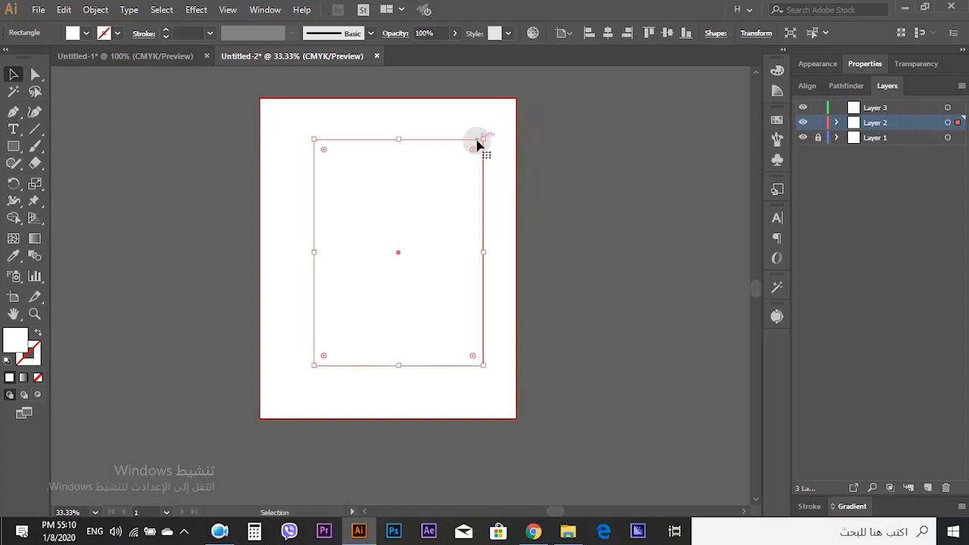
{"action": "left_click_drag", "start_coordinate": [484, 140], "coordinate": [489, 130]}
{"action": "left_click", "coordinate": [597, 171]}
{"action": "scroll", "coordinate": [597, 170], "scroll_direction": "up", "scroll_amount": 1}
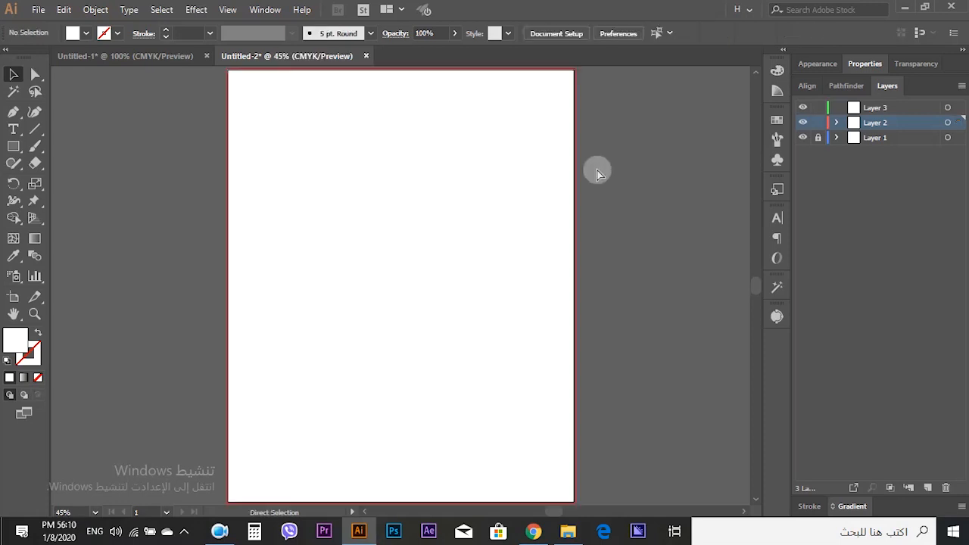
- Delete the extra rectangle on Layer 2 and unlock Layer 1
{"action": "left_click", "coordinate": [506, 165]}
{"action": "scroll", "coordinate": [503, 165], "scroll_direction": "up", "scroll_amount": 1}
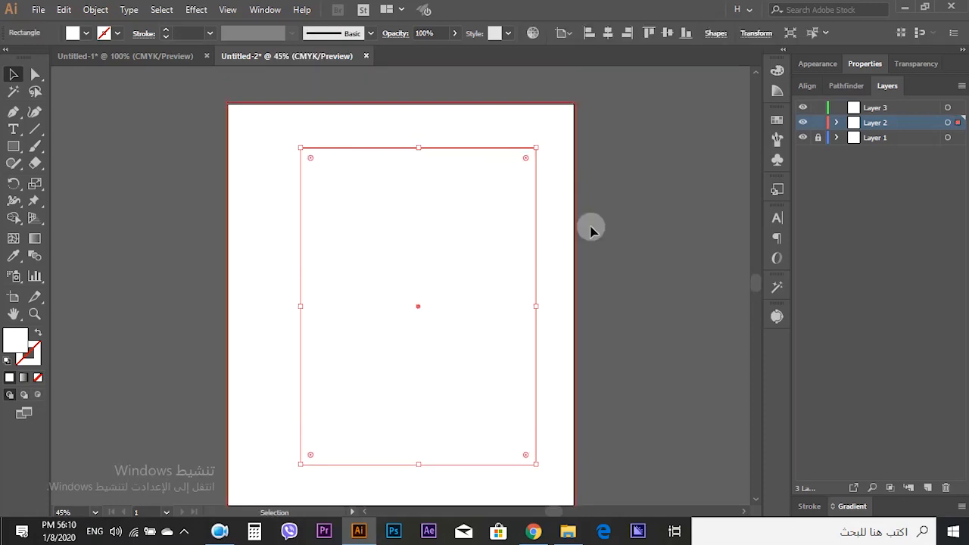
{"action": "scroll", "coordinate": [612, 231], "scroll_direction": "down", "scroll_amount": 1}
{"action": "left_click", "coordinate": [640, 220]}
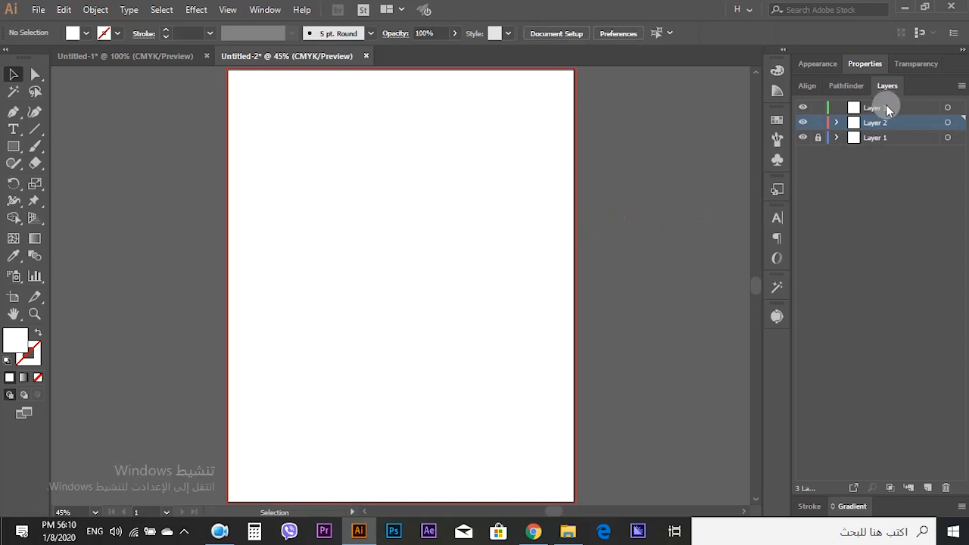
{"action": "scroll", "coordinate": [696, 136], "scroll_direction": "down", "scroll_amount": 2}
{"action": "left_click", "coordinate": [548, 174]}
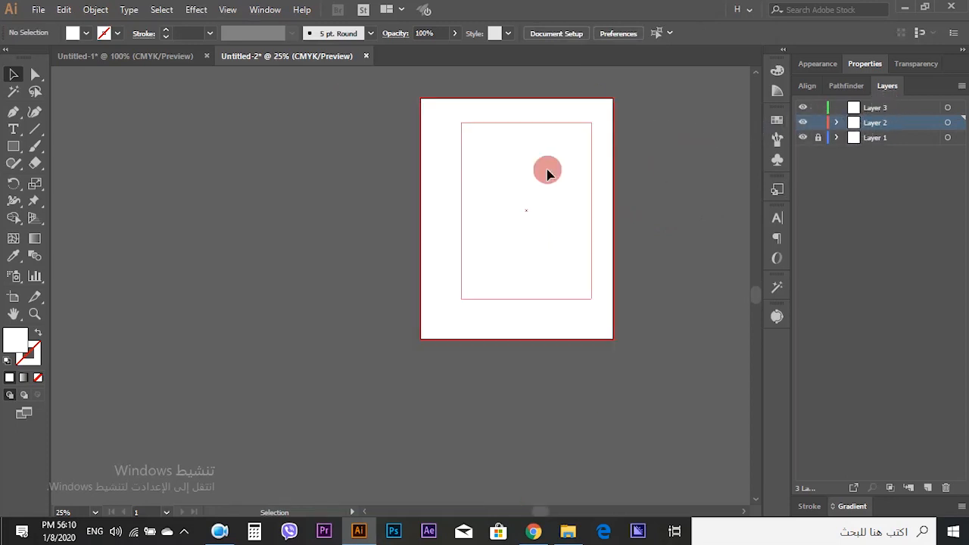
{"action": "left_click", "coordinate": [664, 178]}
{"action": "left_click", "coordinate": [564, 180]}
{"action": "left_click", "coordinate": [817, 137]}
{"action": "key", "text": "Delete"}
- Select both rectangles and combine them with Pathfinder Exclude into a frame
{"action": "left_click_drag", "start_coordinate": [673, 159], "coordinate": [464, 259]}
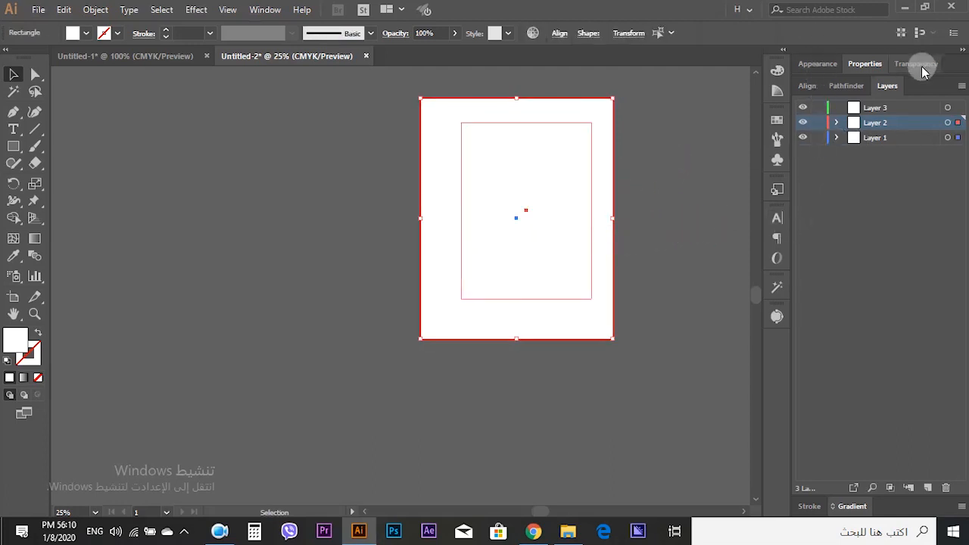
{"action": "left_click", "coordinate": [846, 85]}
{"action": "left_click", "coordinate": [883, 122]}
{"action": "left_click", "coordinate": [669, 175]}
{"action": "left_click", "coordinate": [593, 188]}
{"action": "key", "text": "ctrl+0"}
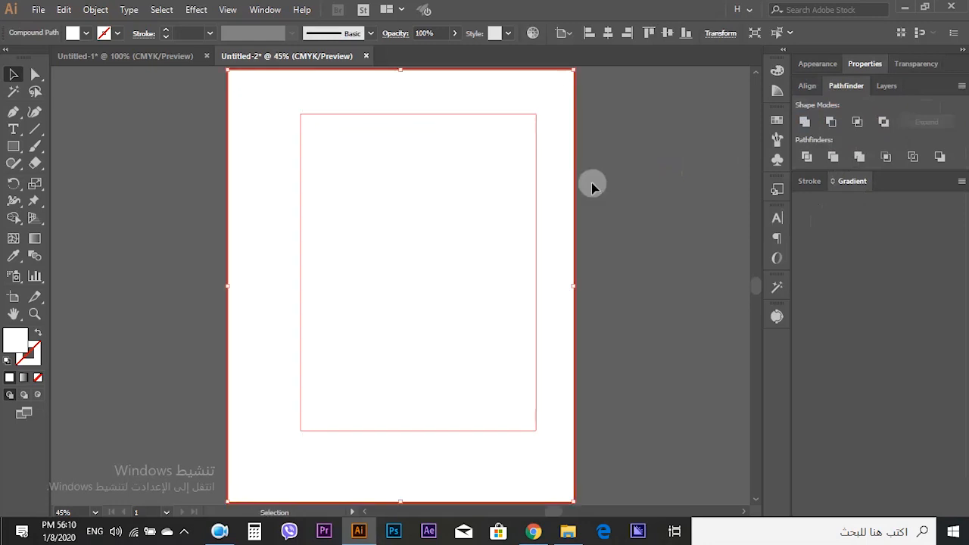
- Select the frame and fill it with pink from the color spectrum
{"action": "double_click", "coordinate": [535, 181]}
{"action": "double_click", "coordinate": [630, 180]}
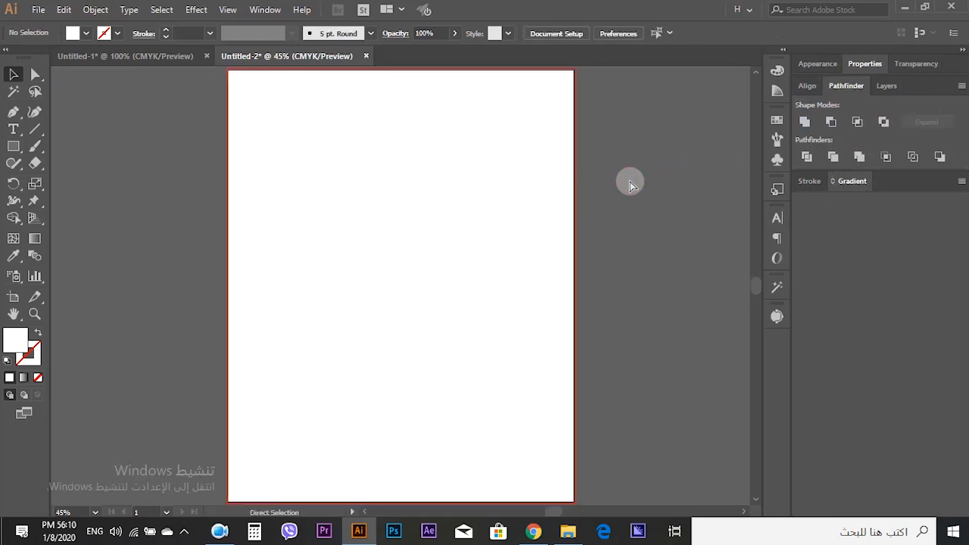
{"action": "left_click", "coordinate": [441, 113]}
{"action": "left_click", "coordinate": [777, 69]}
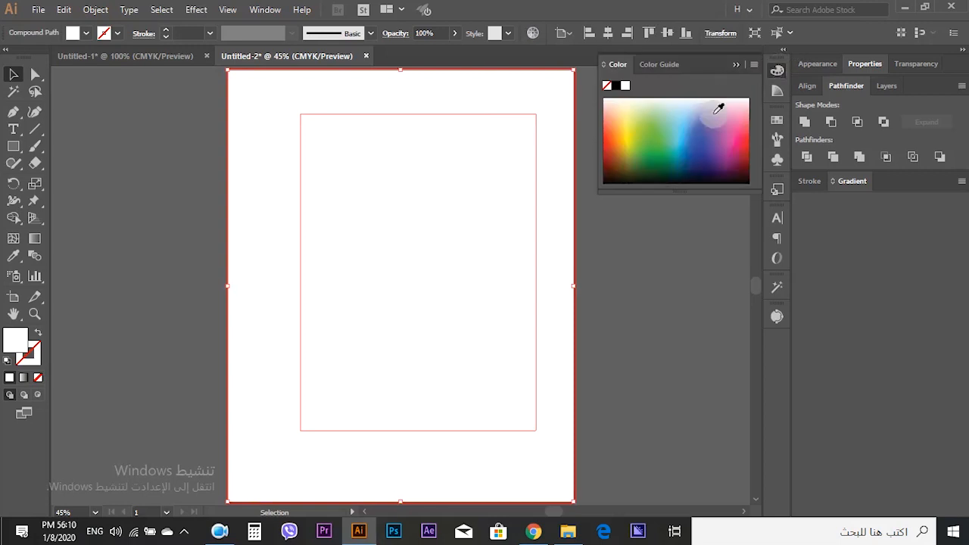
{"action": "left_click", "coordinate": [718, 108]}
{"action": "left_click", "coordinate": [612, 237]}
{"action": "left_click", "coordinate": [736, 65]}
{"action": "scroll", "coordinate": [645, 194], "scroll_direction": "down", "scroll_amount": 1}
{"action": "key", "text": "ctrl+0"}
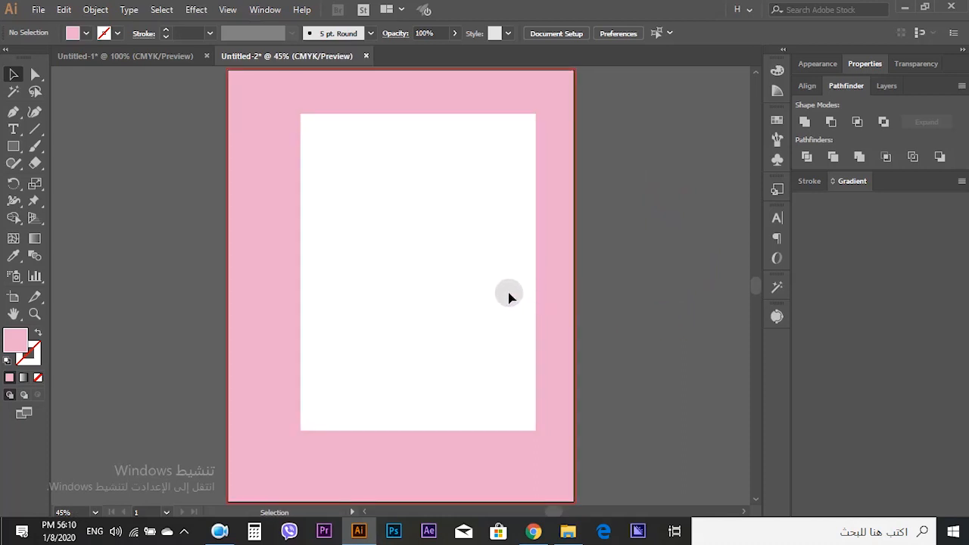
- Draw a rectangle over the lower-left of the frame, overlapping the inner area, and fill it with black
{"action": "left_click", "coordinate": [15, 149]}
{"action": "scroll", "coordinate": [314, 331], "scroll_direction": "down", "scroll_amount": 3}
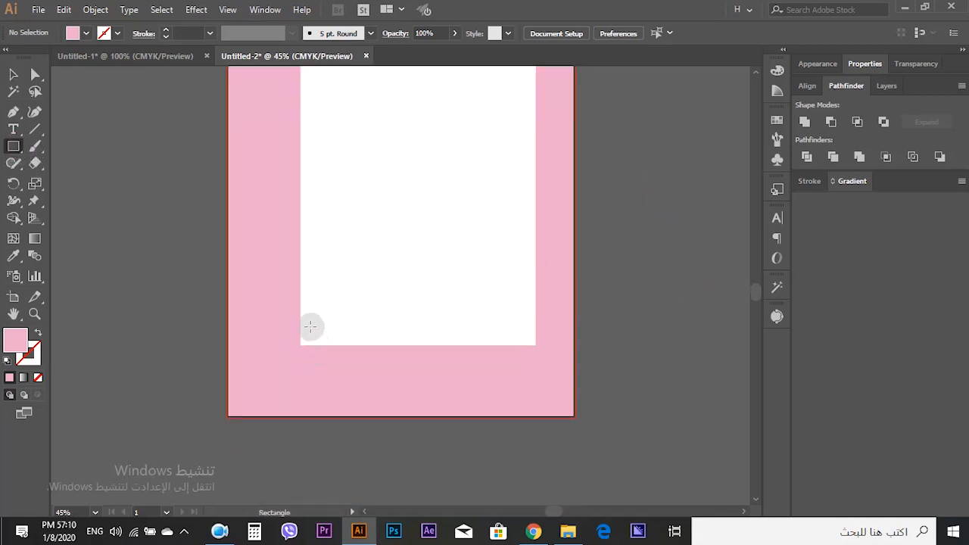
{"action": "left_click_drag", "start_coordinate": [264, 259], "coordinate": [441, 346]}
{"action": "left_click", "coordinate": [13, 73]}
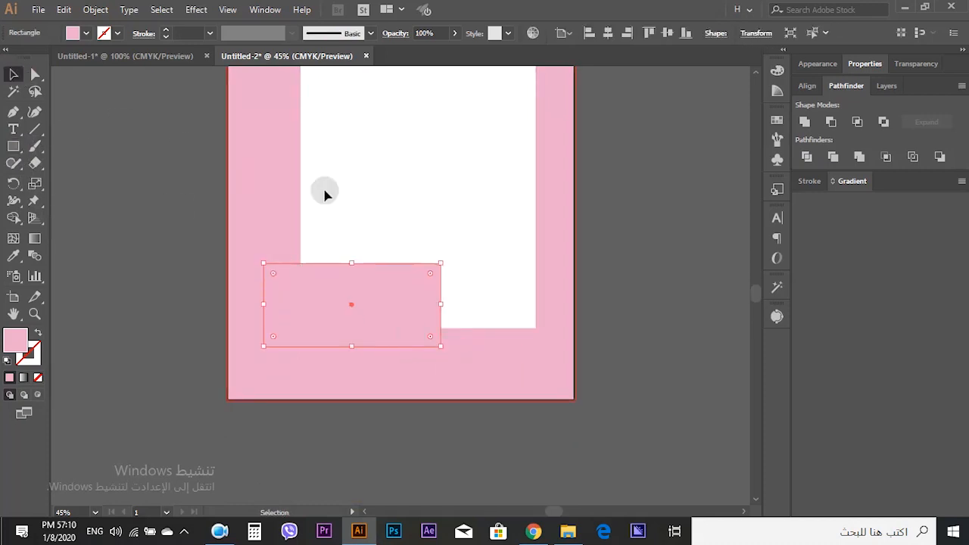
{"action": "left_click", "coordinate": [776, 71]}
{"action": "left_click", "coordinate": [616, 84]}
{"action": "left_click", "coordinate": [136, 174]}
{"action": "scroll", "coordinate": [306, 280], "scroll_direction": "down", "scroll_amount": 1}
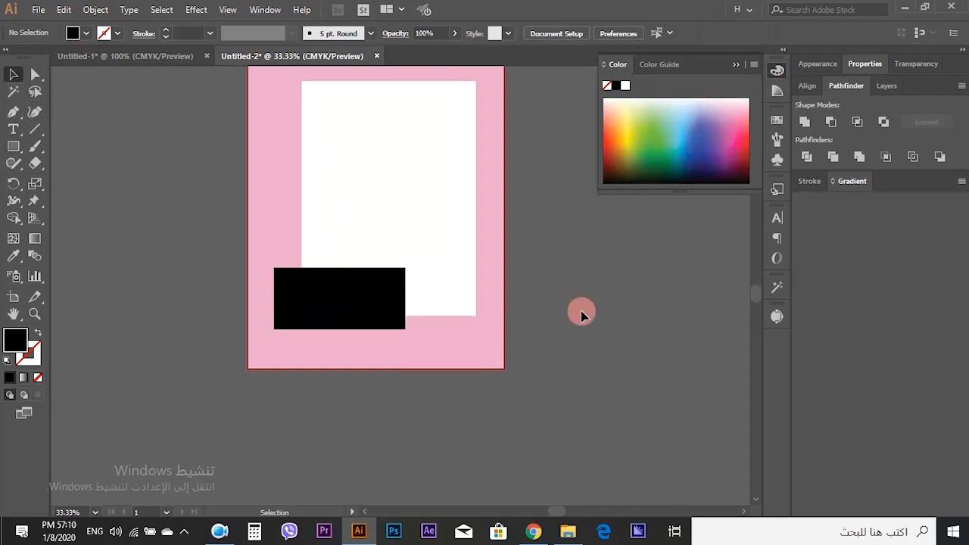
- Resize the black rectangle slightly by dragging its lower-right corner inward
{"action": "key", "text": "ctrl+0"}
{"action": "left_click", "coordinate": [392, 402]}
{"action": "left_click_drag", "start_coordinate": [440, 366], "coordinate": [435, 375]}
{"action": "left_click", "coordinate": [632, 382]}
{"action": "scroll", "coordinate": [631, 382], "scroll_direction": "down", "scroll_amount": 2}
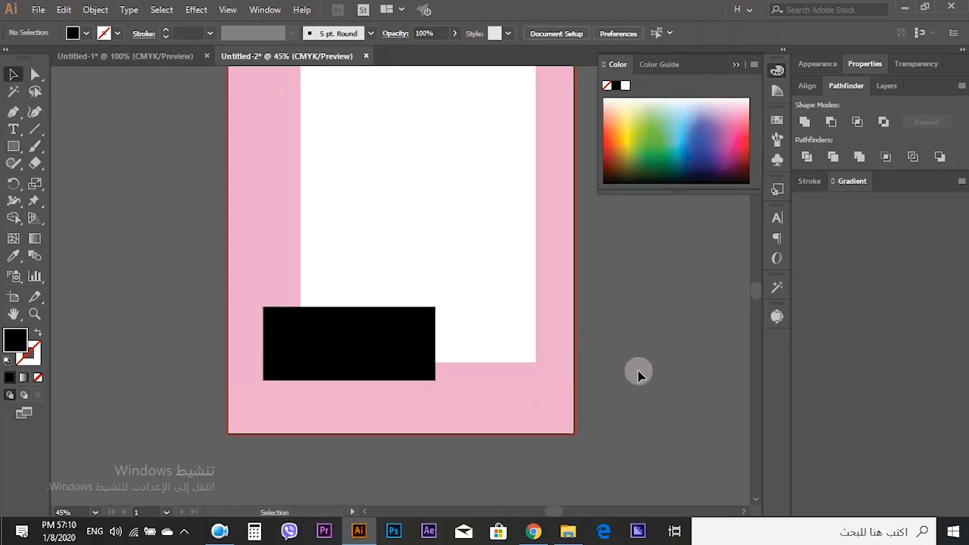
{"action": "scroll", "coordinate": [432, 149], "scroll_direction": "up", "scroll_amount": 2}
- Draw a rectangle across the top-right part of the frame border and fill it with yellow from the spectrum
{"action": "key", "text": "m"}
{"action": "key", "text": "ctrl+1"}
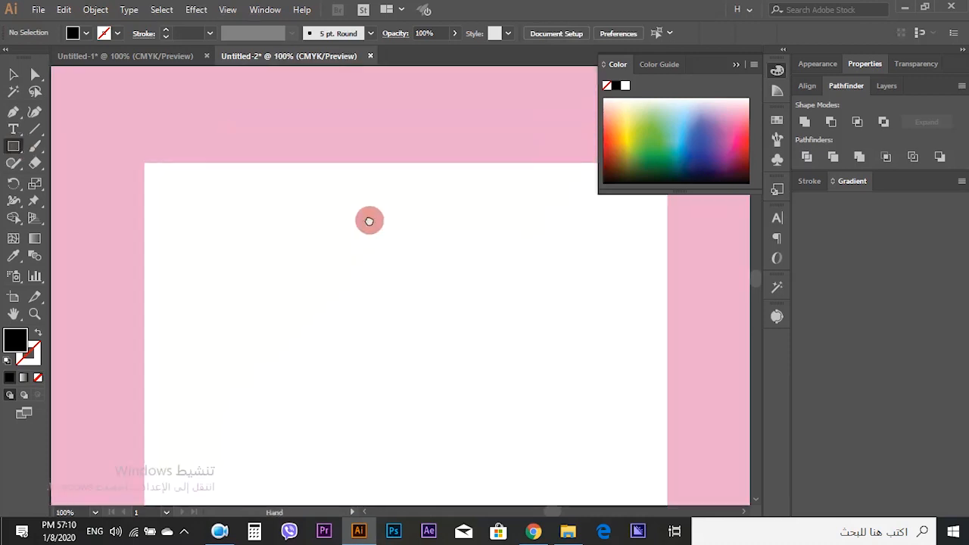
{"action": "left_click", "coordinate": [735, 64]}
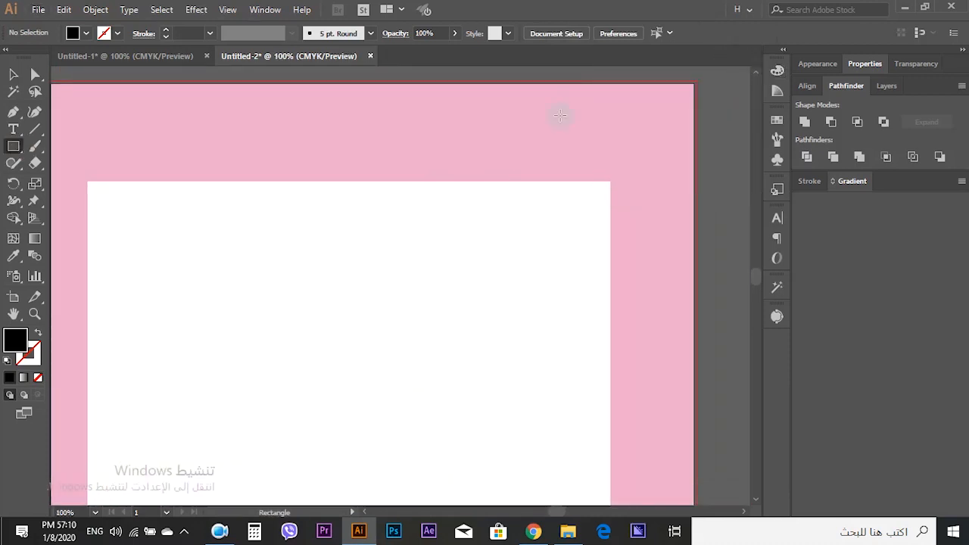
{"action": "left_click_drag", "start_coordinate": [300, 81], "coordinate": [692, 181]}
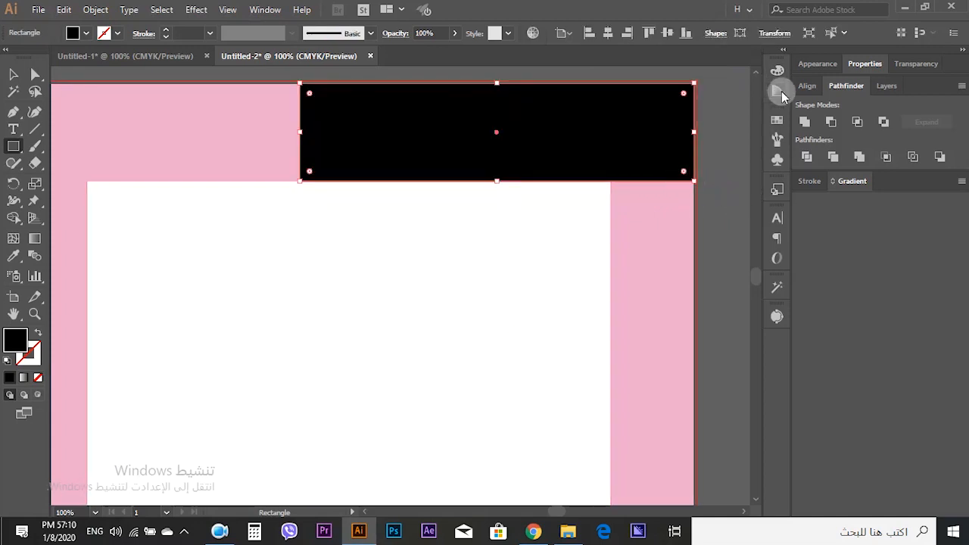
{"action": "left_click", "coordinate": [778, 70]}
{"action": "left_click", "coordinate": [628, 133]}
{"action": "left_click", "coordinate": [15, 75]}
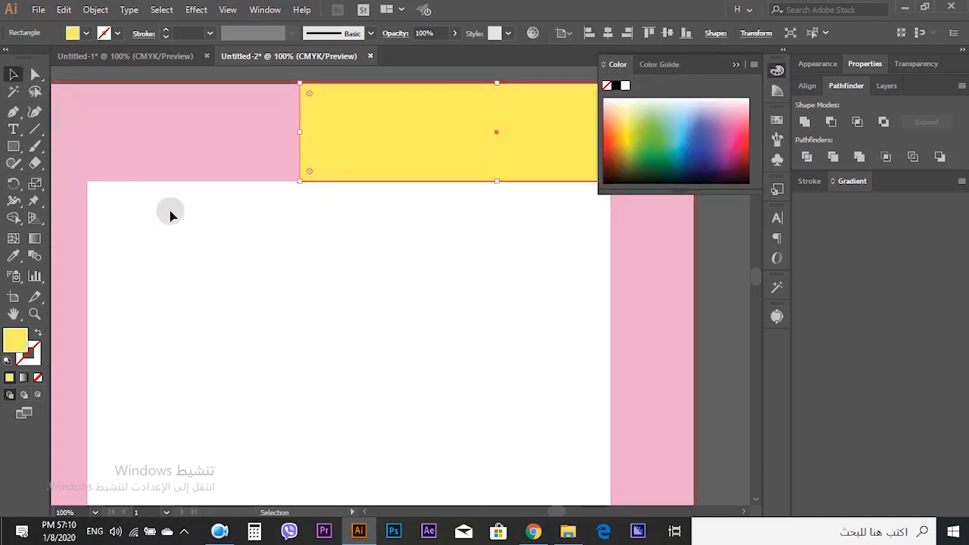
- Draw a second yellow rectangle down the frame's right edge below the yellow top section
{"action": "left_click", "coordinate": [170, 211]}
{"action": "scroll", "coordinate": [171, 211], "scroll_direction": "down", "scroll_amount": 2}
{"action": "scroll", "coordinate": [227, 227], "scroll_direction": "down", "scroll_amount": 1}
{"action": "left_click", "coordinate": [13, 146]}
{"action": "left_click_drag", "start_coordinate": [387, 161], "coordinate": [431, 316]}
{"action": "left_click", "coordinate": [14, 74]}
{"action": "left_click", "coordinate": [479, 188]}
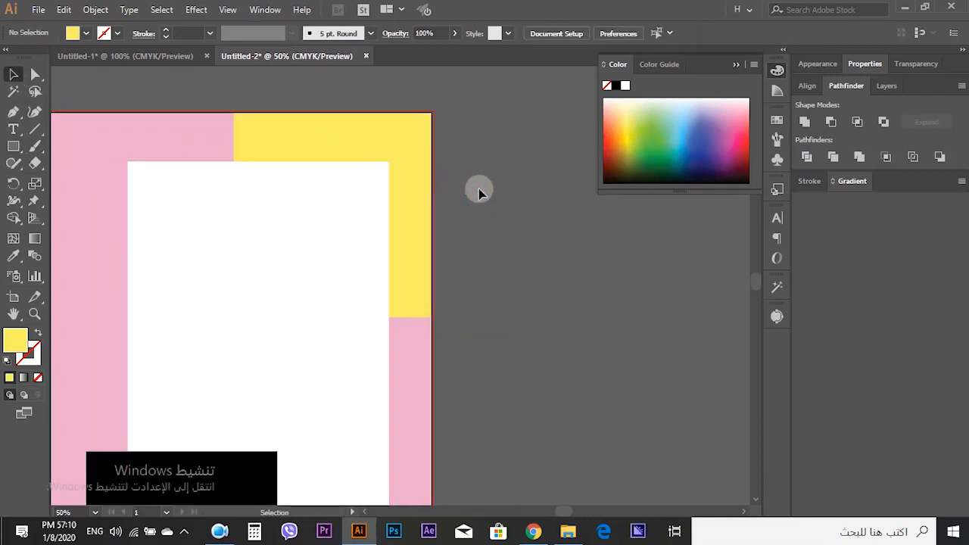
- Zoom in to inspect how the yellow rectangles line up with the artboard edge
{"action": "scroll", "coordinate": [545, 211], "scroll_direction": "up", "scroll_amount": 5}
{"action": "scroll", "coordinate": [451, 177], "scroll_direction": "up", "scroll_amount": 2}
{"action": "left_click", "coordinate": [401, 197]}
{"action": "scroll", "coordinate": [402, 197], "scroll_direction": "down", "scroll_amount": 1}
{"action": "left_click", "coordinate": [577, 252]}
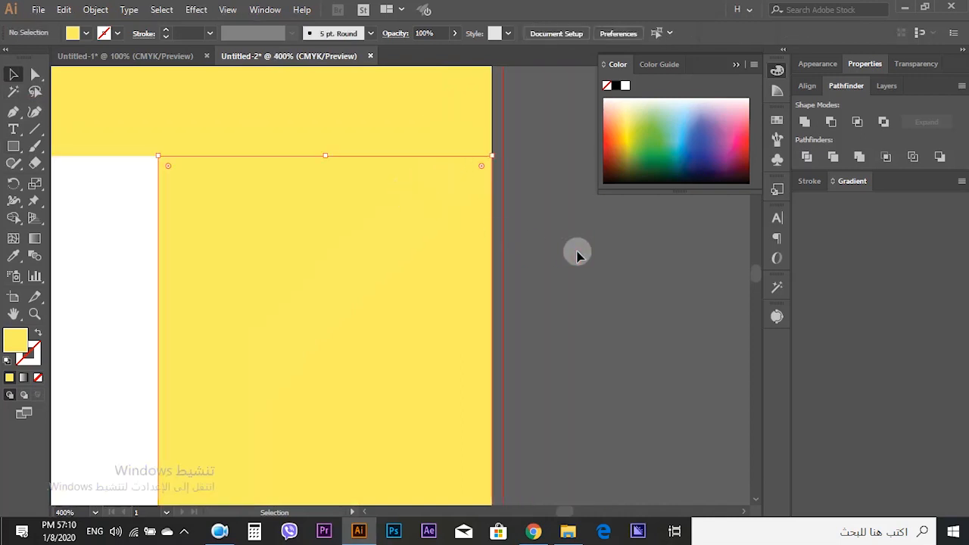
{"action": "key", "text": "ctrl+0"}
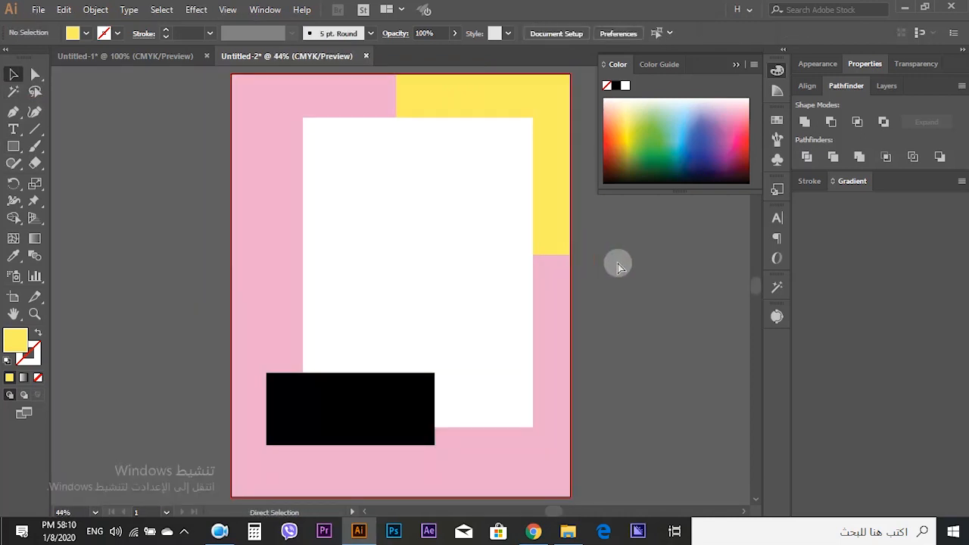
{"action": "key", "text": "ctrl+0"}
{"action": "left_click_drag", "start_coordinate": [650, 339], "coordinate": [557, 362]}
{"action": "left_click", "coordinate": [640, 370]}
{"action": "left_click", "coordinate": [571, 338]}
{"action": "left_click", "coordinate": [627, 352]}
{"action": "scroll", "coordinate": [560, 343], "scroll_direction": "down", "scroll_amount": 6}
{"action": "left_click", "coordinate": [657, 344]}
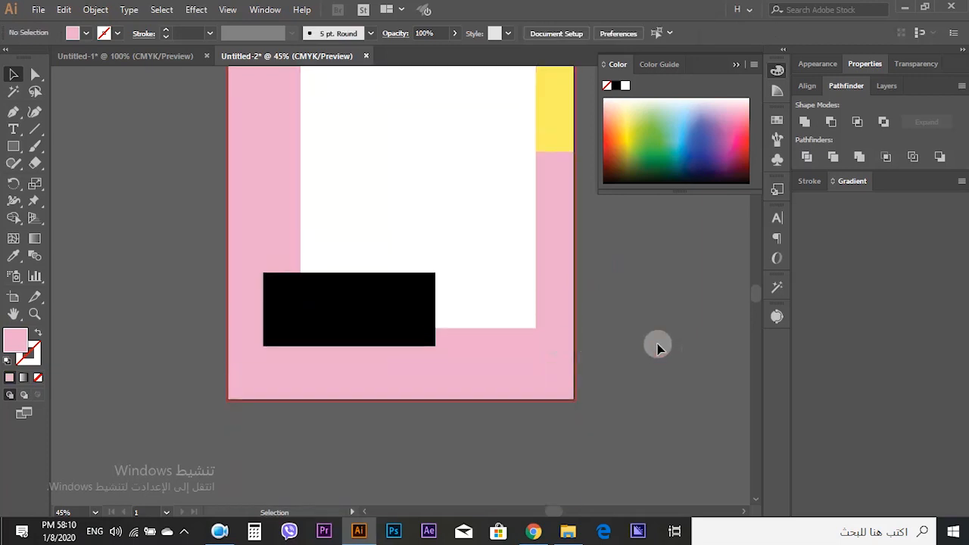
{"action": "scroll", "coordinate": [657, 344], "scroll_direction": "up", "scroll_amount": 4}
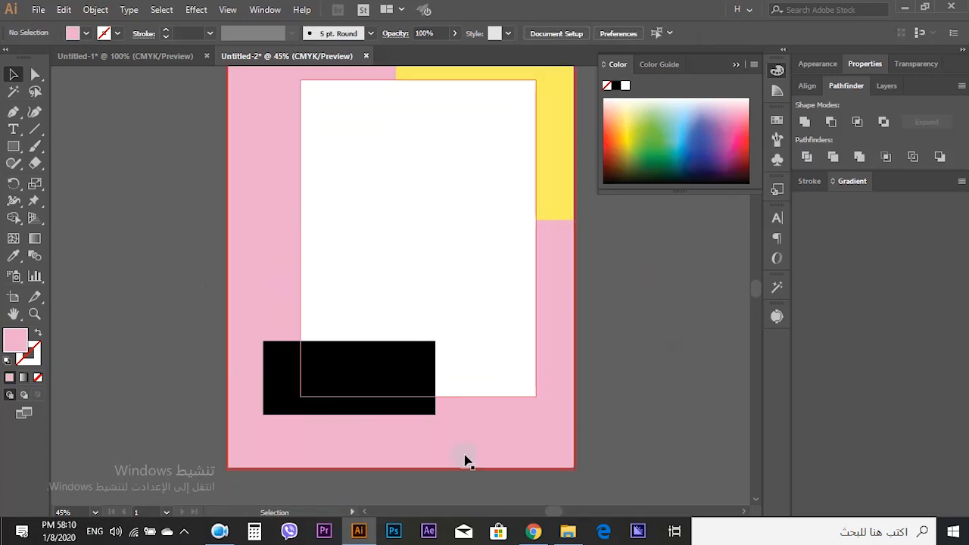
- Switch to File Explorer and drag the shutterstock_209428666 photo into the Illustrator document
{"action": "mouse_move", "coordinate": [564, 532]}
{"action": "left_click", "coordinate": [514, 509]}
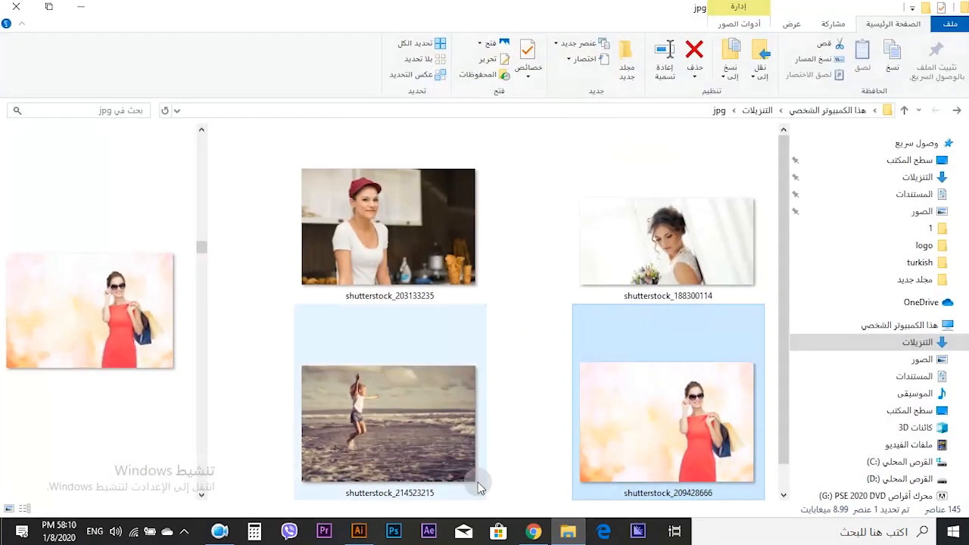
{"action": "left_click_drag", "start_coordinate": [625, 458], "coordinate": [429, 301]}
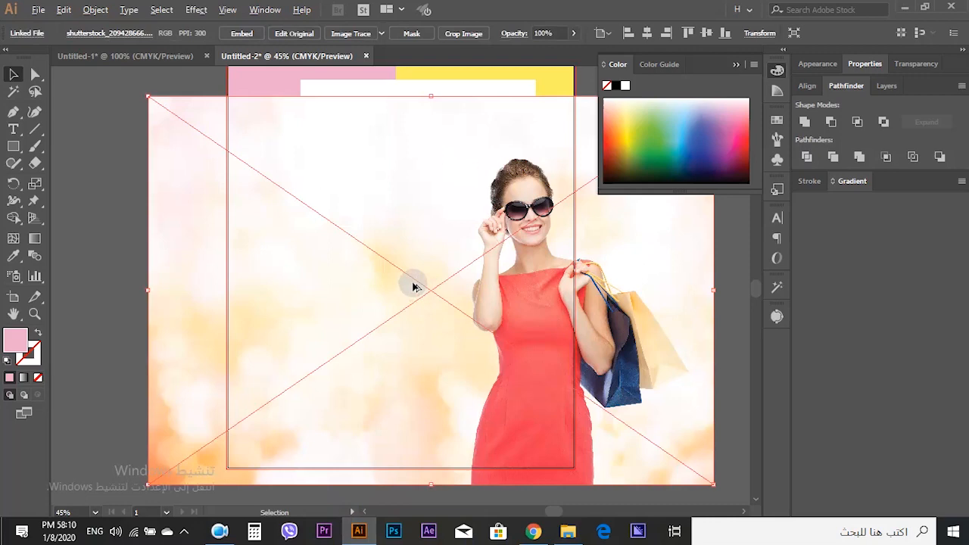
{"action": "key", "text": "ctrl+minus"}
{"action": "key", "text": "ctrl+minus"}
{"action": "left_click", "coordinate": [160, 252]}
{"action": "left_click", "coordinate": [465, 378]}
{"action": "key", "text": "Delete"}
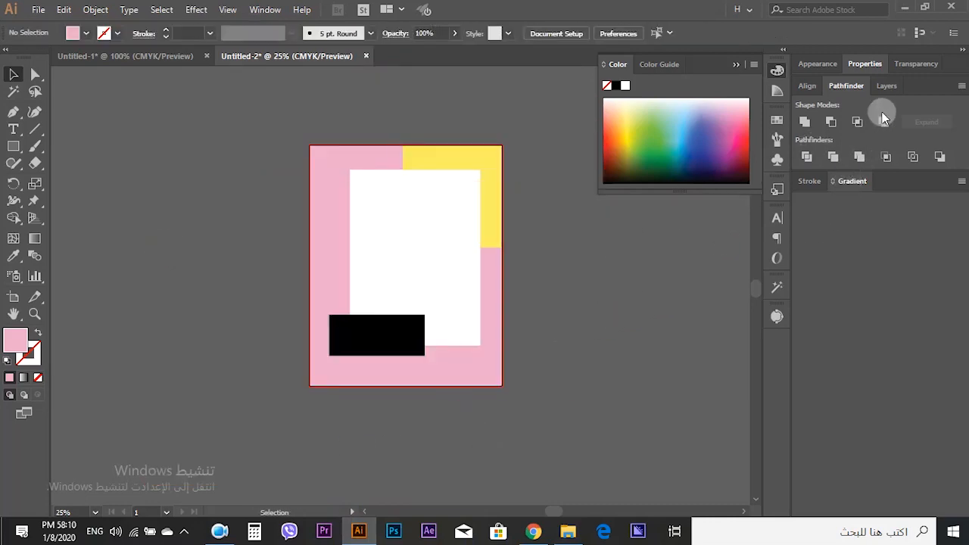
- Arrange Layer 4 at the bottom of the layer stack and place the photo on it
{"action": "left_click", "coordinate": [887, 85]}
{"action": "left_click_drag", "start_coordinate": [883, 140], "coordinate": [849, 159]}
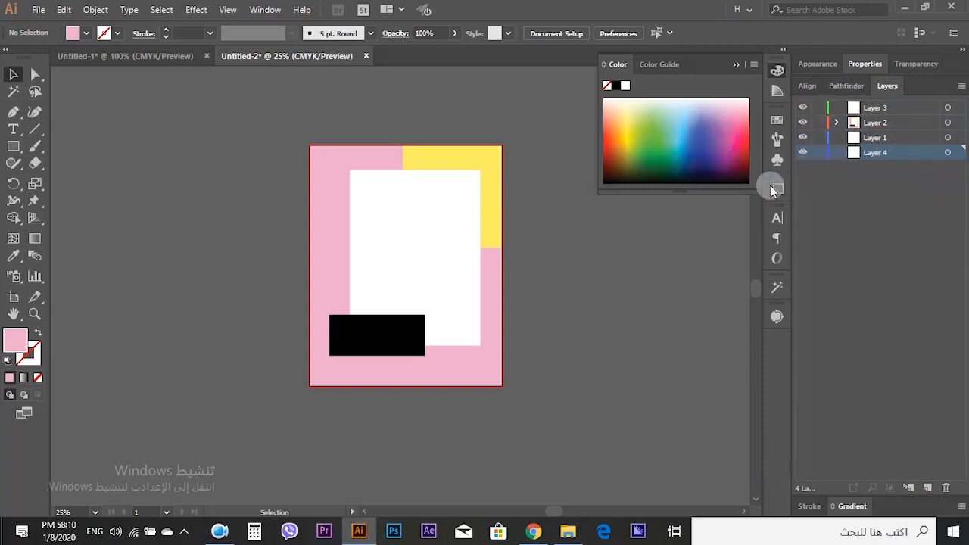
{"action": "left_click", "coordinate": [595, 279]}
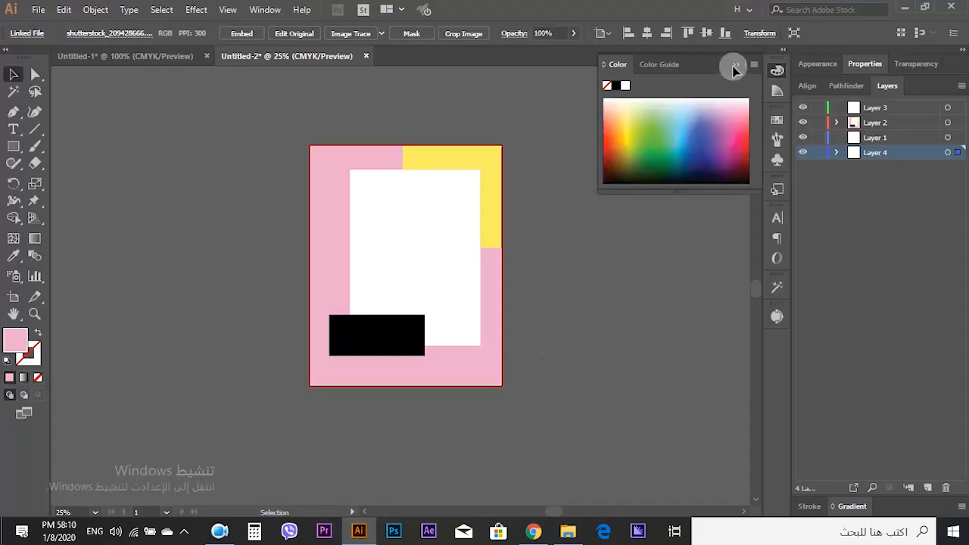
- Move the photo so the woman sits within the frame's inner area
{"action": "scroll", "coordinate": [570, 264], "scroll_direction": "down", "scroll_amount": 2}
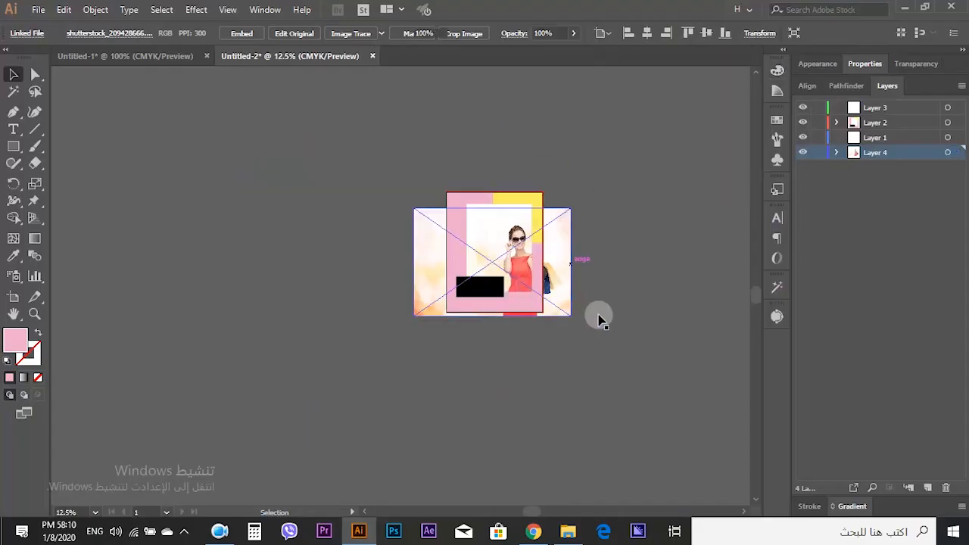
{"action": "key", "text": "ctrl+0"}
{"action": "left_click_drag", "start_coordinate": [636, 270], "coordinate": [557, 217]}
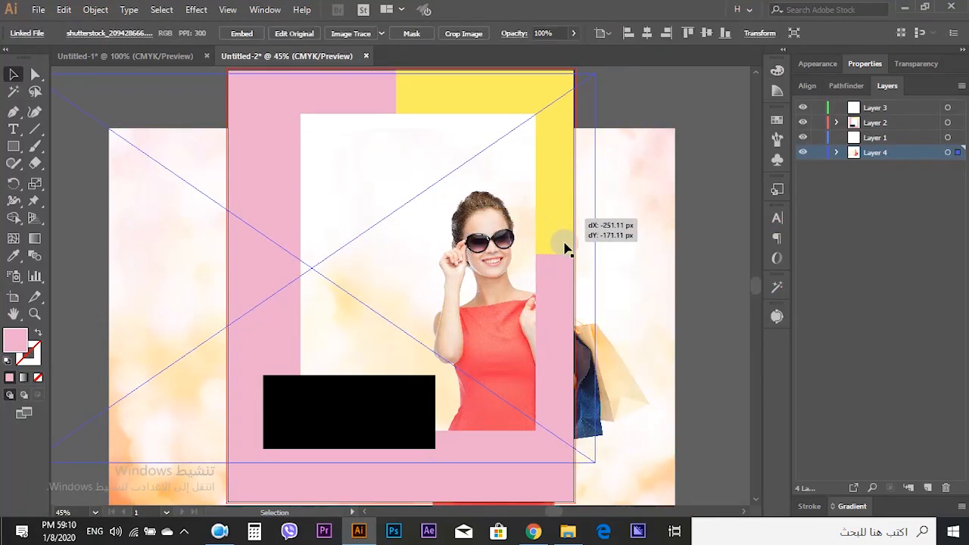
{"action": "key", "text": "ctrl+minus"}
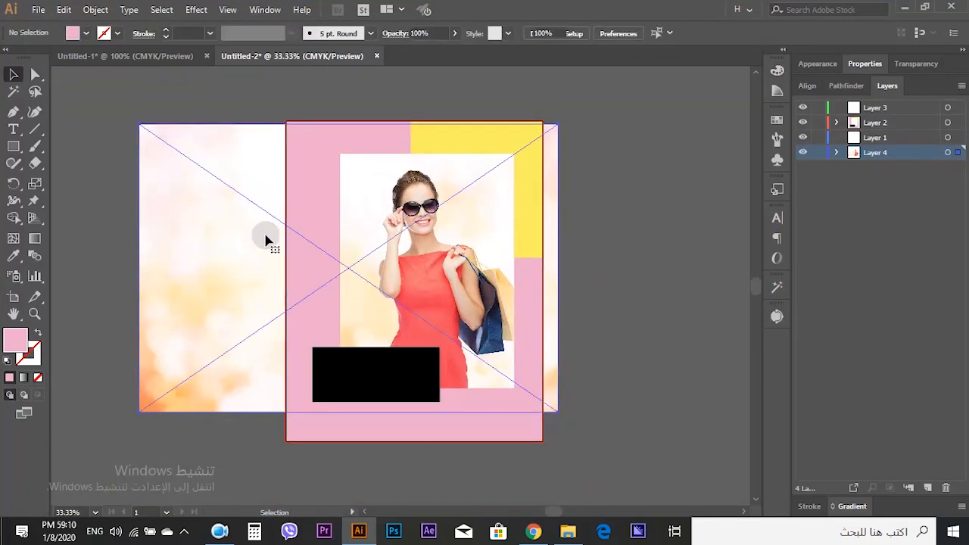
{"action": "left_click_drag", "start_coordinate": [259, 274], "coordinate": [252, 274]}
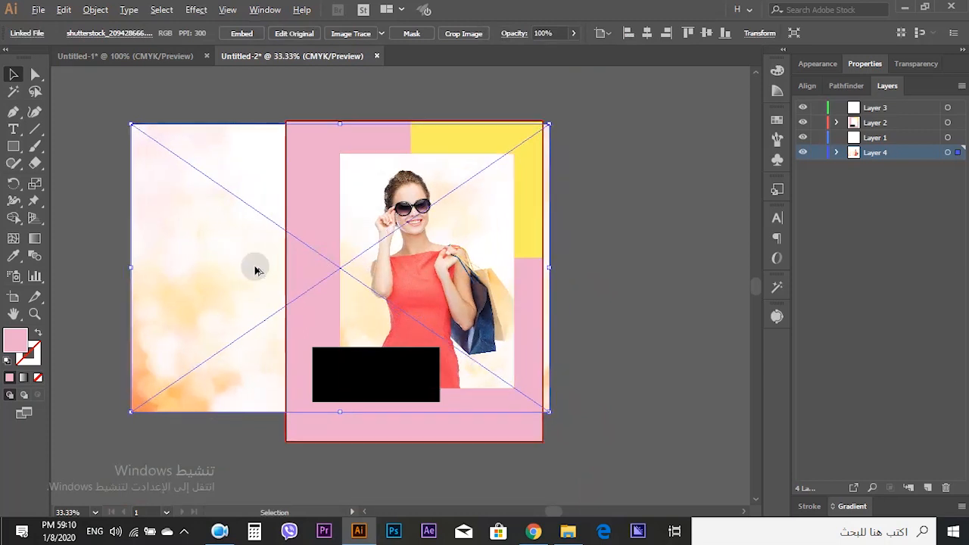
{"action": "left_click", "coordinate": [595, 301]}
{"action": "key", "text": "ctrl+0"}
{"action": "left_click", "coordinate": [579, 297]}
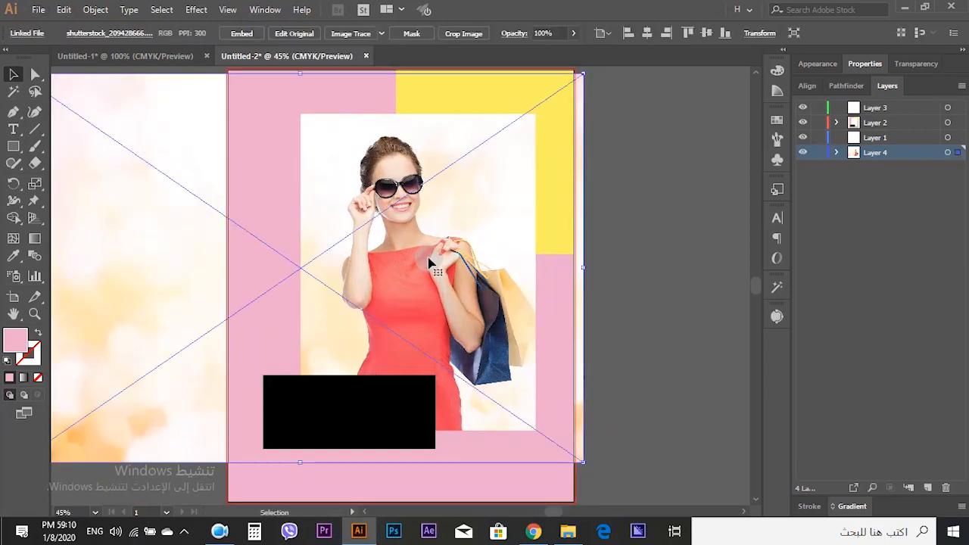
{"action": "left_click_drag", "start_coordinate": [429, 261], "coordinate": [426, 263]}
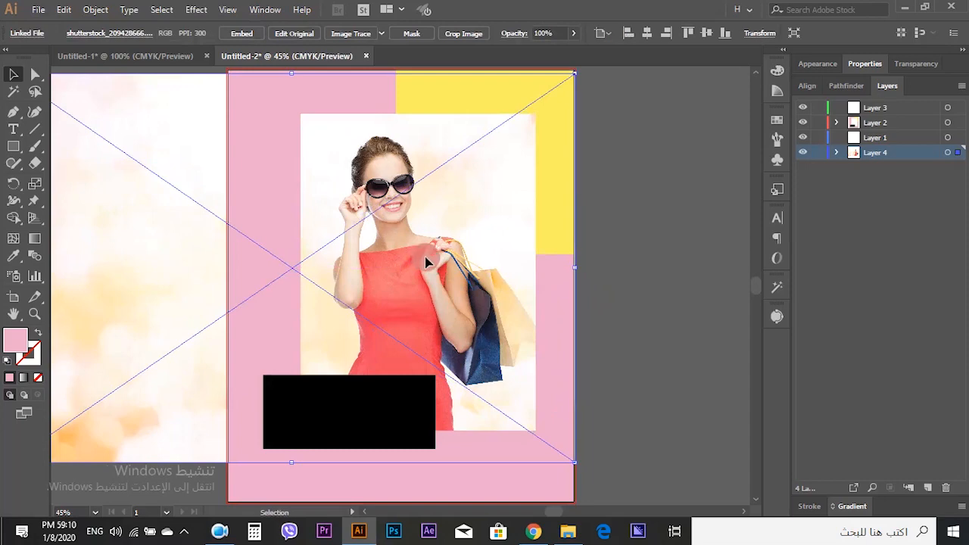
{"action": "left_click", "coordinate": [654, 290]}
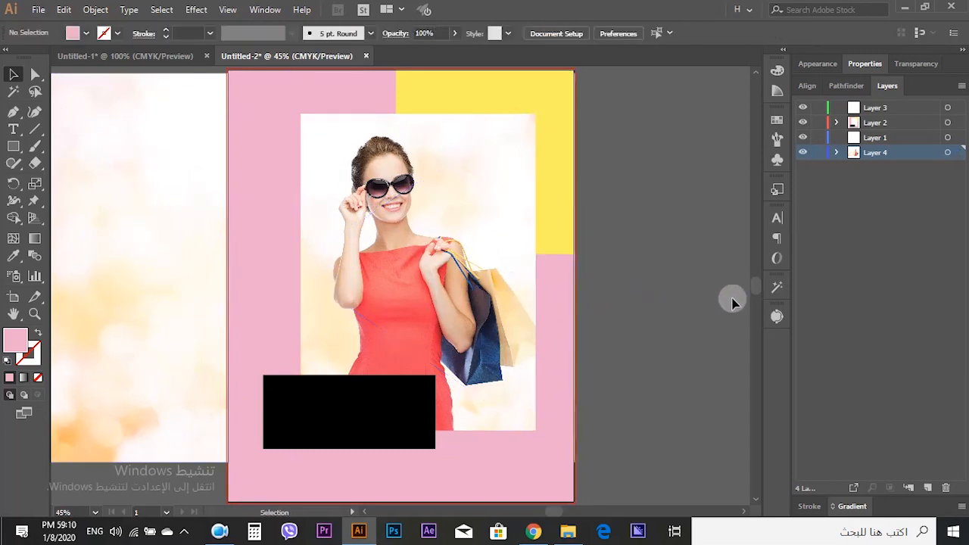
- Draw a rectangle matching the inner area and use it to clip the photo with a clipping mask
{"action": "key", "text": "m"}
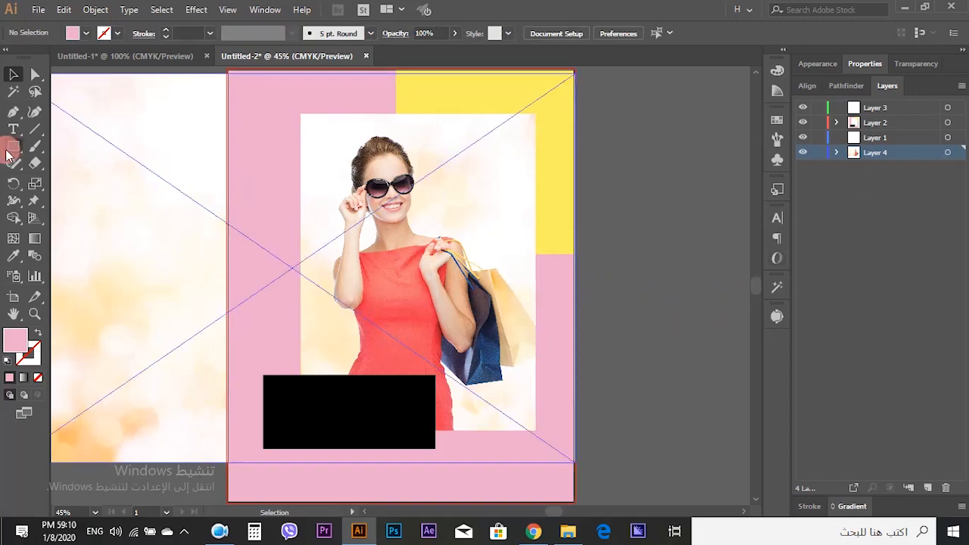
{"action": "left_click_drag", "start_coordinate": [301, 114], "coordinate": [535, 430]}
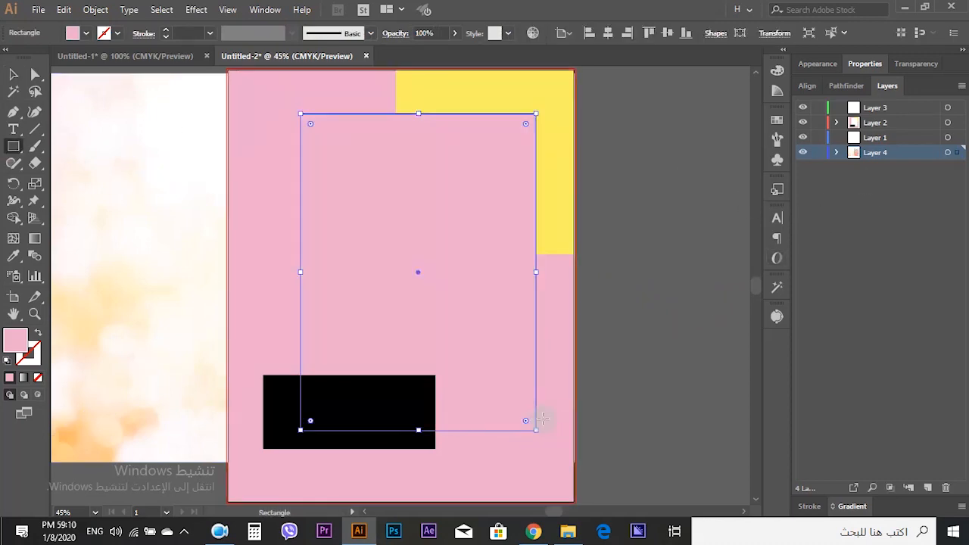
{"action": "left_click", "coordinate": [14, 74]}
{"action": "right_click", "coordinate": [457, 194]}
{"action": "left_click", "coordinate": [526, 297]}
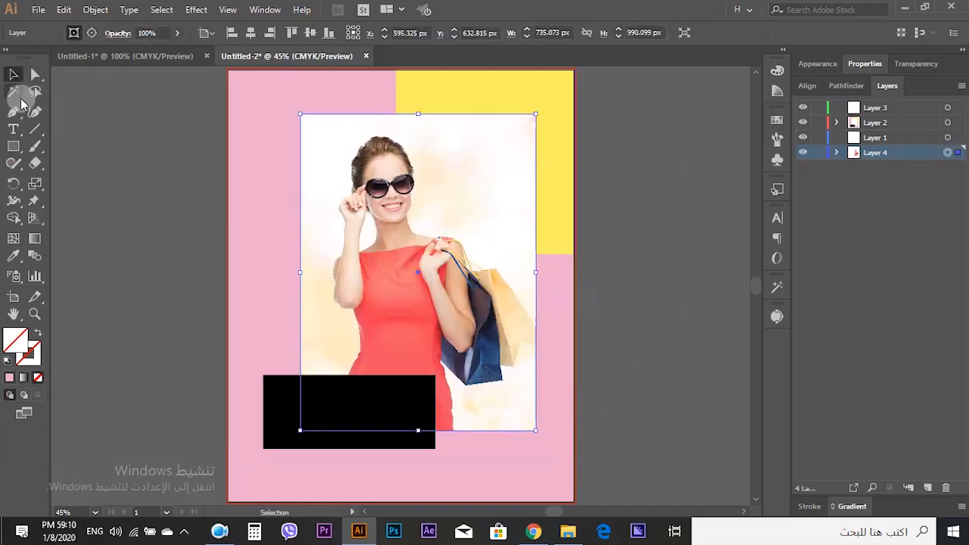
{"action": "left_click", "coordinate": [95, 123]}
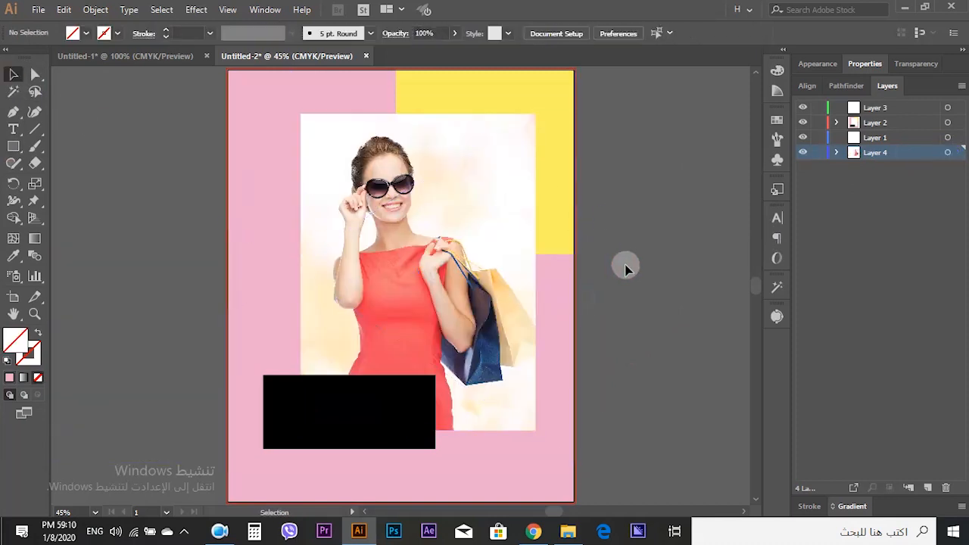
- Lock Layer 4 and change the frame's fill color to white
{"action": "left_click", "coordinate": [817, 152]}
{"action": "left_click", "coordinate": [257, 155]}
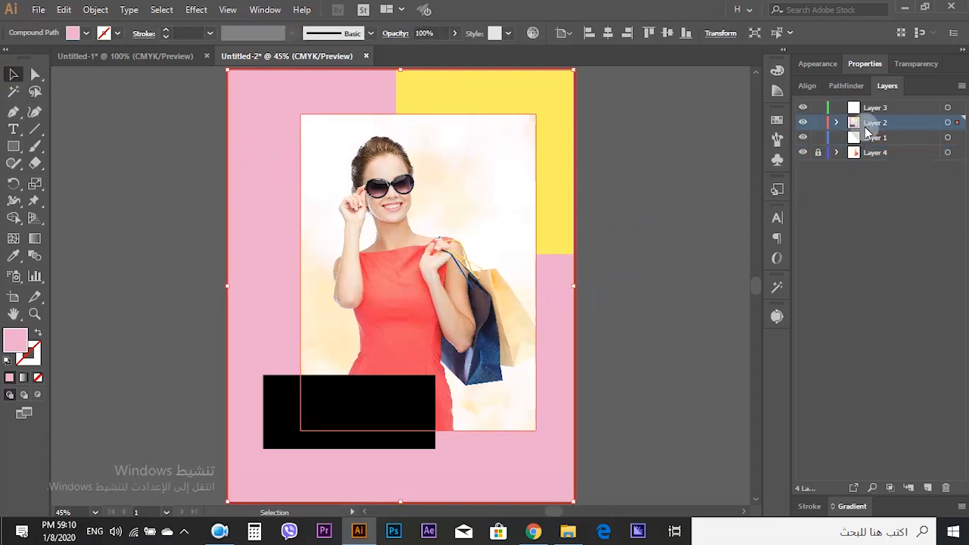
{"action": "left_click", "coordinate": [785, 74]}
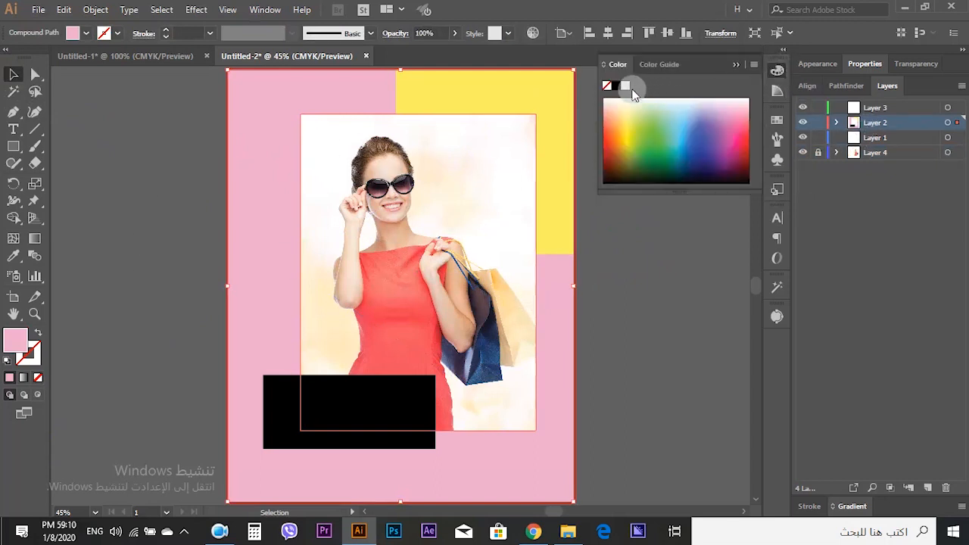
{"action": "left_click", "coordinate": [625, 85]}
{"action": "left_click", "coordinate": [173, 181]}
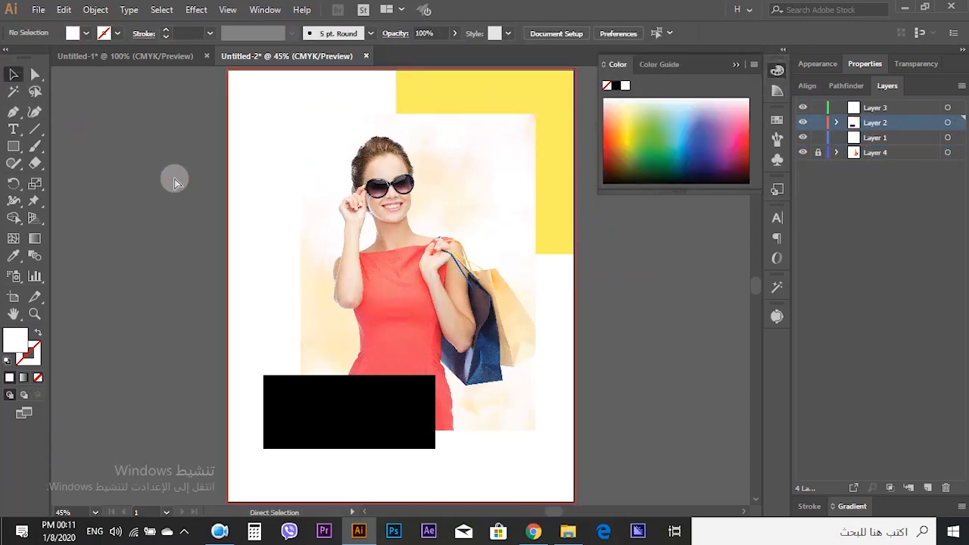
- Switch to the Untitled-1 document and examine its text and icon elements
{"action": "left_click", "coordinate": [735, 65]}
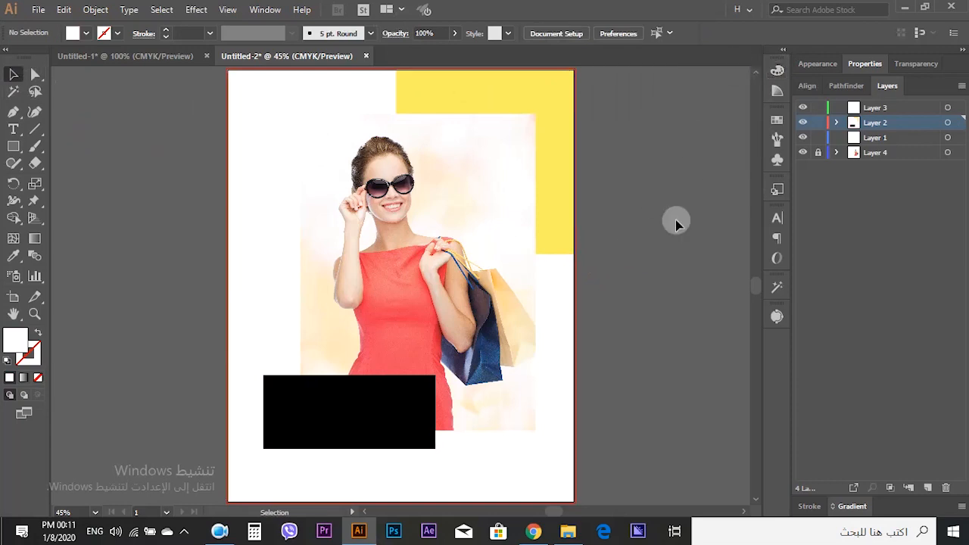
{"action": "scroll", "coordinate": [611, 261], "scroll_direction": "down", "scroll_amount": 2}
{"action": "scroll", "coordinate": [612, 261], "scroll_direction": "up", "scroll_amount": 1}
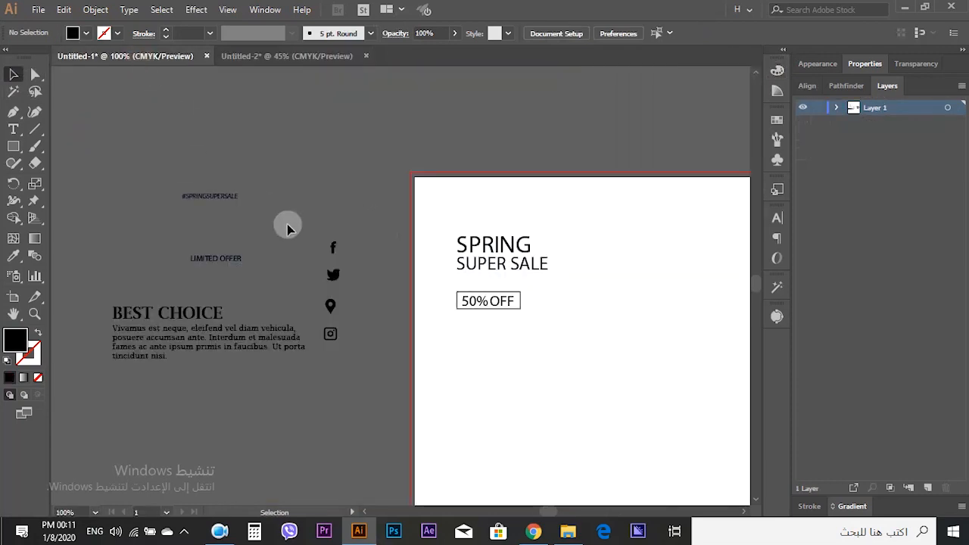
{"action": "left_click", "coordinate": [165, 315]}
{"action": "left_click", "coordinate": [218, 394]}
{"action": "scroll", "coordinate": [227, 408], "scroll_direction": "up", "scroll_amount": 1}
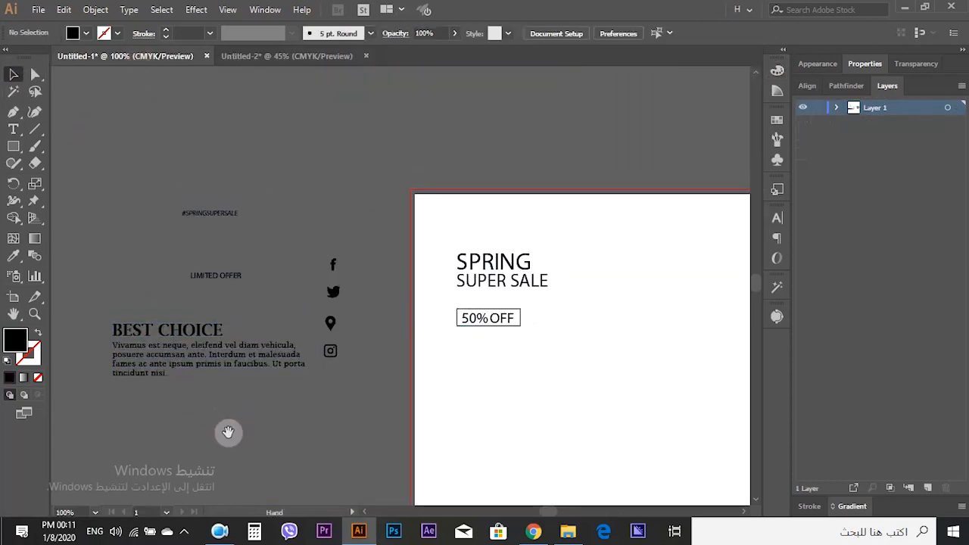
- Copy the BEST CHOICE text block from Untitled-1 and paste it into the Untitled-2 sale post
{"action": "left_click_drag", "start_coordinate": [230, 432], "coordinate": [264, 318]}
{"action": "scroll", "coordinate": [225, 271], "scroll_direction": "up", "scroll_amount": 2}
{"action": "left_click", "coordinate": [225, 229]}
{"action": "key", "text": "ctrl+c"}
{"action": "left_click", "coordinate": [286, 57]}
{"action": "scroll", "coordinate": [367, 320], "scroll_direction": "down", "scroll_amount": 5}
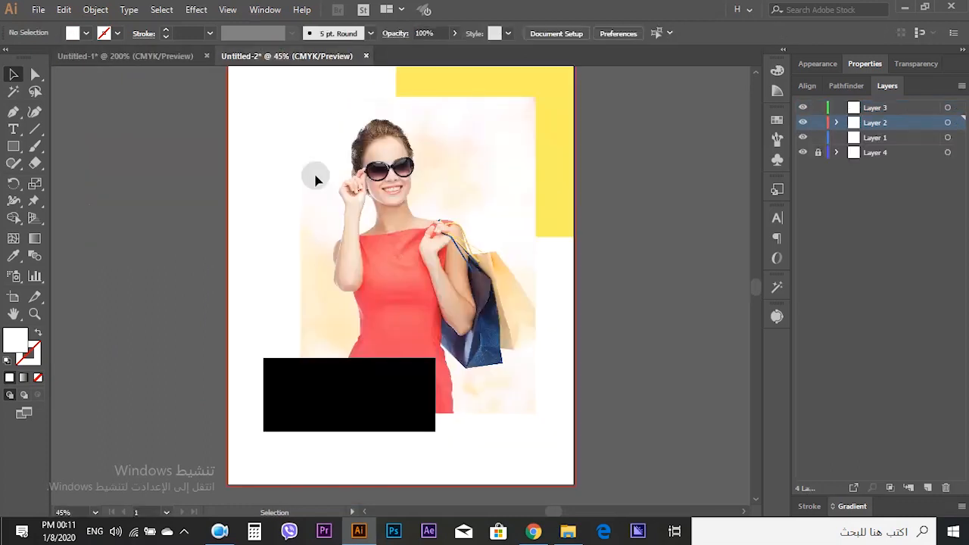
{"action": "key", "text": "ctrl+v"}
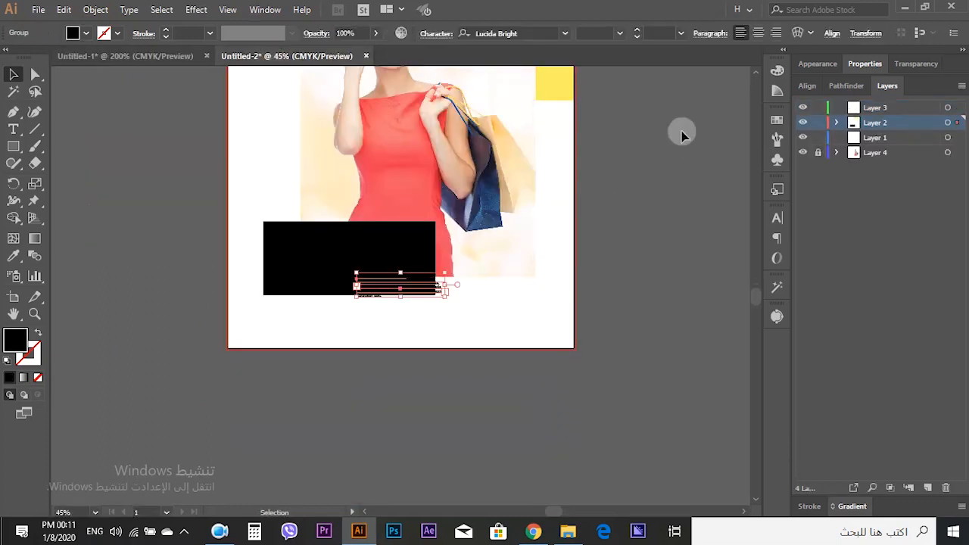
- Set the BEST CHOICE text fill to white and position it inside the black rectangle
{"action": "left_click", "coordinate": [776, 69]}
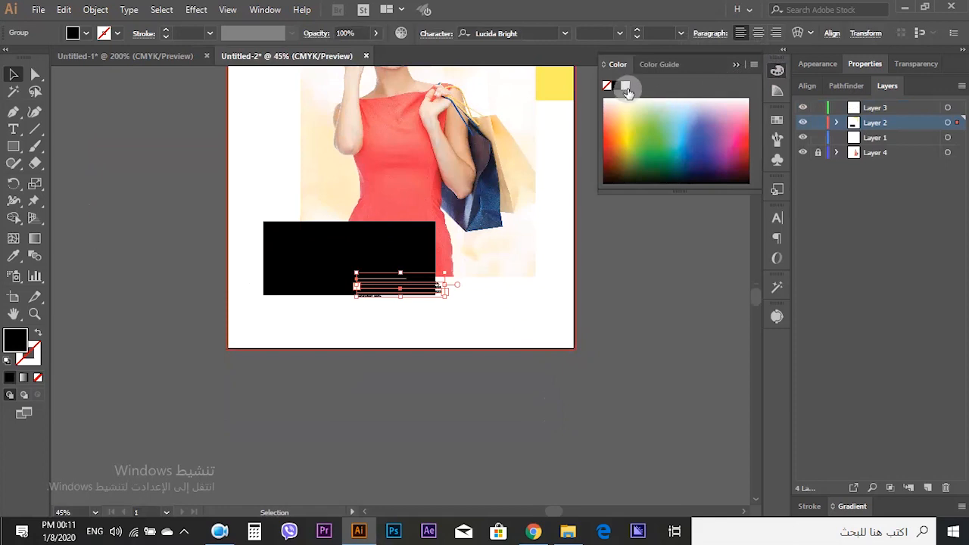
{"action": "left_click", "coordinate": [625, 85]}
{"action": "key", "text": "ctrl+1"}
{"action": "mouse_move", "coordinate": [580, 335]}
{"action": "left_mouse_down"}
{"action": "mouse_move", "coordinate": [396, 236]}
{"action": "mouse_move", "coordinate": [537, 329]}
{"action": "mouse_move", "coordinate": [584, 346]}
{"action": "left_mouse_up"}
{"action": "mouse_move", "coordinate": [421, 262]}
{"action": "left_mouse_down"}
{"action": "mouse_move", "coordinate": [422, 281]}
{"action": "mouse_move", "coordinate": [405, 263]}
{"action": "left_mouse_up"}
{"action": "left_click", "coordinate": [584, 408]}
{"action": "scroll", "coordinate": [491, 365], "scroll_direction": "down", "scroll_amount": 1}
{"action": "left_click", "coordinate": [159, 306]}
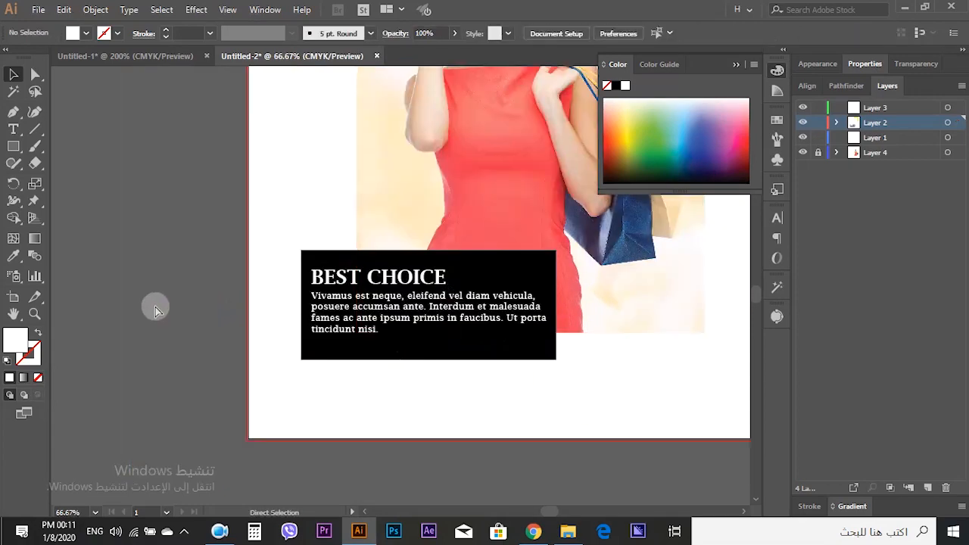
- Copy the #SPRINGSUPERSALE text from Untitled-1 and paste it beside the artboard in Untitled-2
{"action": "key", "text": "ctrl+0"}
{"action": "scroll", "coordinate": [364, 444], "scroll_direction": "up", "scroll_amount": 1}
{"action": "scroll", "coordinate": [393, 444], "scroll_direction": "up", "scroll_amount": 1}
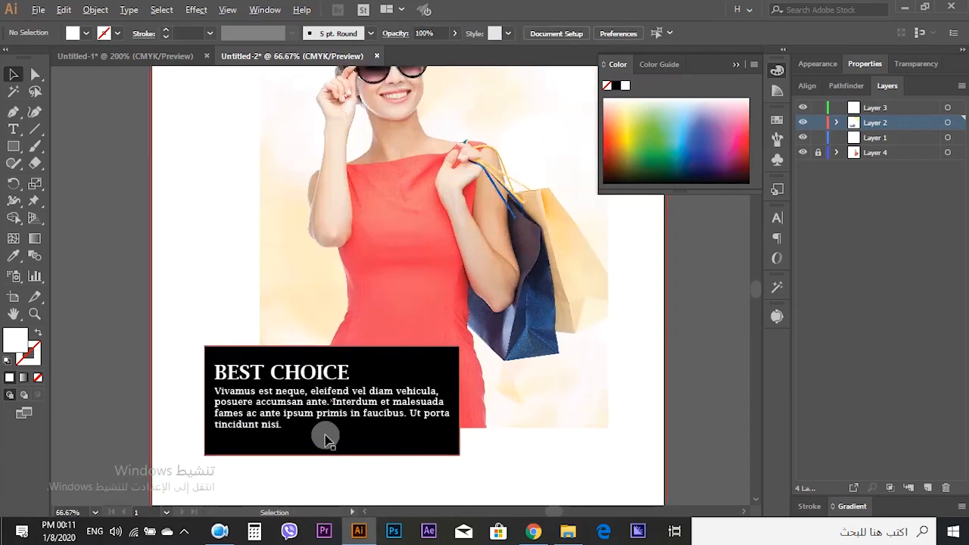
{"action": "scroll", "coordinate": [324, 437], "scroll_direction": "down", "scroll_amount": 1}
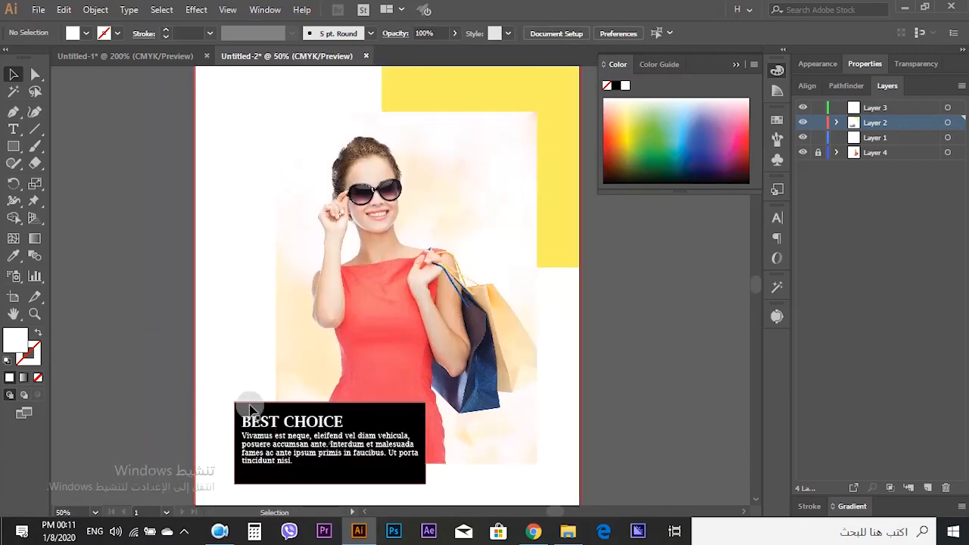
{"action": "key", "text": "ctrl+0"}
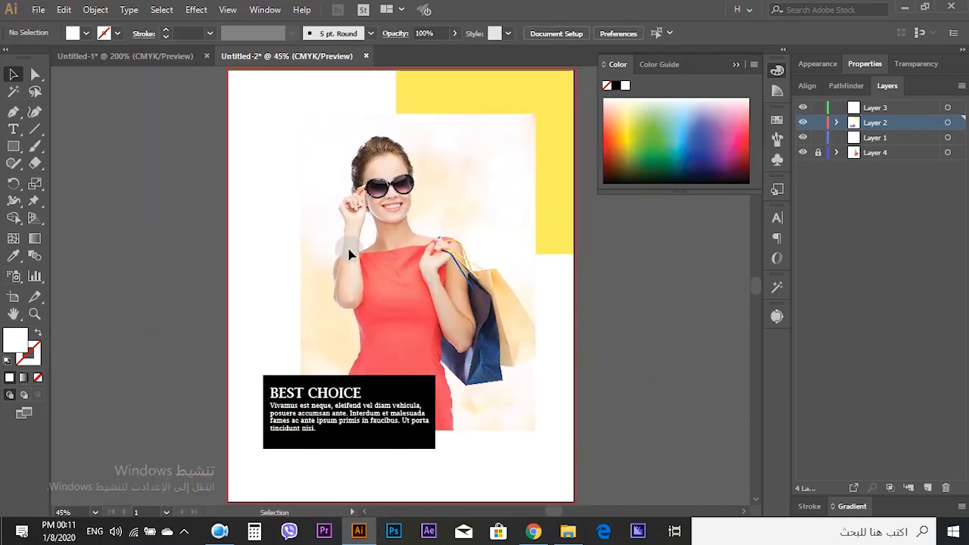
{"action": "left_click", "coordinate": [147, 60]}
{"action": "scroll", "coordinate": [356, 295], "scroll_direction": "up", "scroll_amount": 5}
{"action": "scroll", "coordinate": [367, 274], "scroll_direction": "up", "scroll_amount": 2}
{"action": "scroll", "coordinate": [409, 289], "scroll_direction": "left", "scroll_amount": 3}
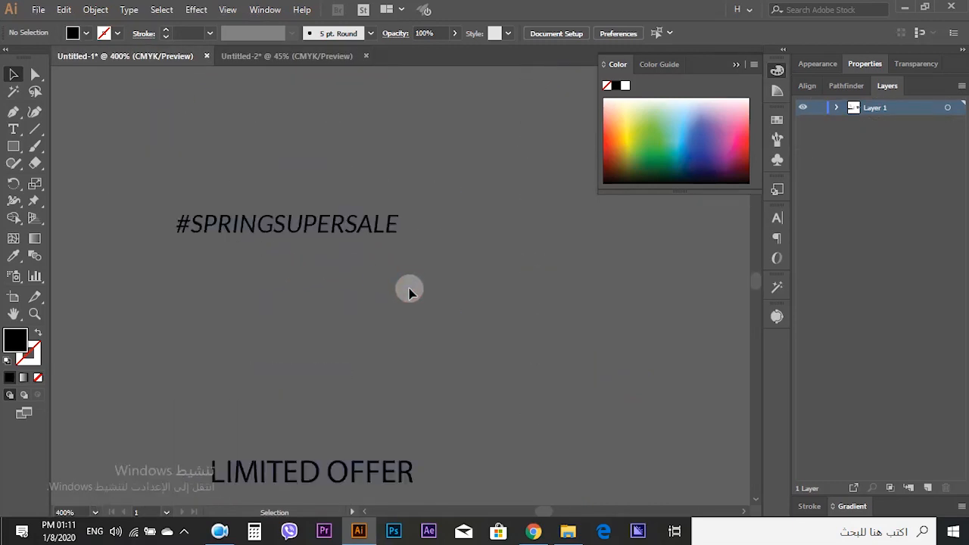
{"action": "left_click", "coordinate": [386, 227]}
{"action": "left_click", "coordinate": [500, 286]}
{"action": "left_click_drag", "start_coordinate": [534, 277], "coordinate": [311, 238]}
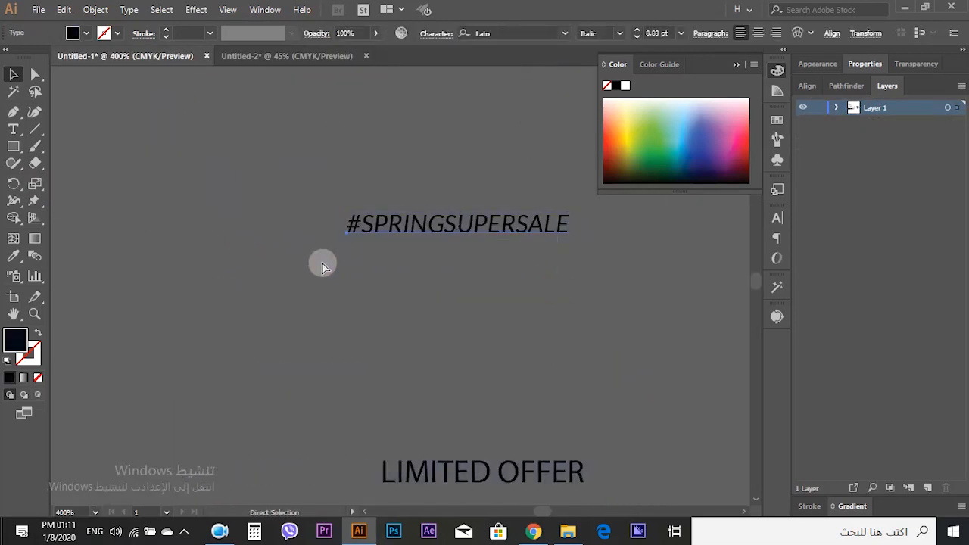
{"action": "left_click", "coordinate": [322, 266]}
{"action": "left_click", "coordinate": [264, 59]}
{"action": "scroll", "coordinate": [336, 237], "scroll_direction": "down", "scroll_amount": 2}
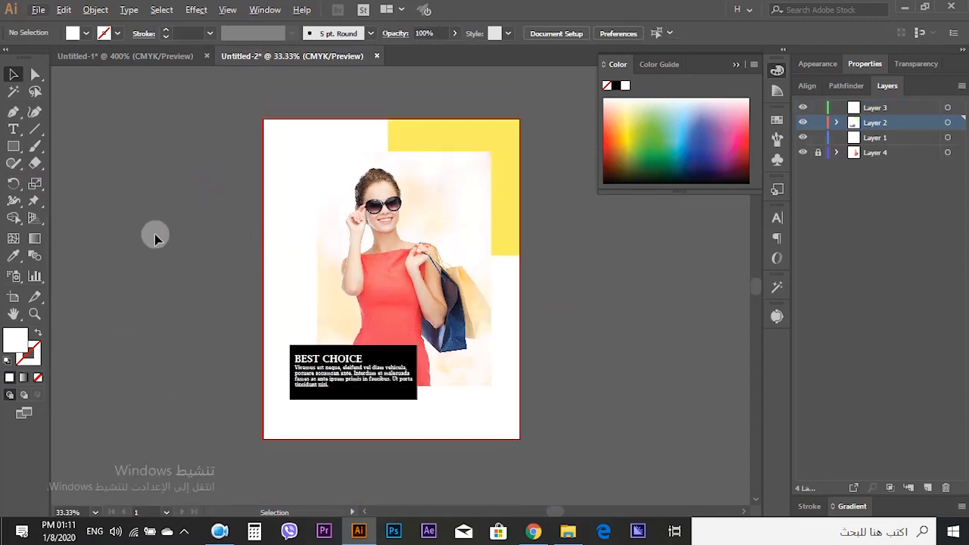
{"action": "scroll", "coordinate": [182, 238], "scroll_direction": "up", "scroll_amount": 1}
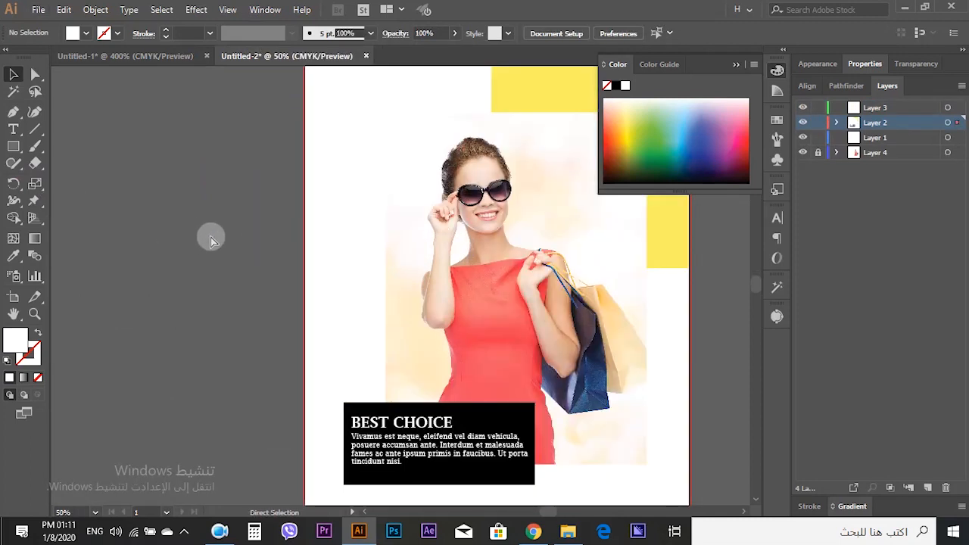
{"action": "key", "text": "ctrl+v"}
{"action": "left_click_drag", "start_coordinate": [414, 290], "coordinate": [465, 318]}
{"action": "left_click_drag", "start_coordinate": [430, 287], "coordinate": [177, 240]}
{"action": "left_click", "coordinate": [166, 280]}
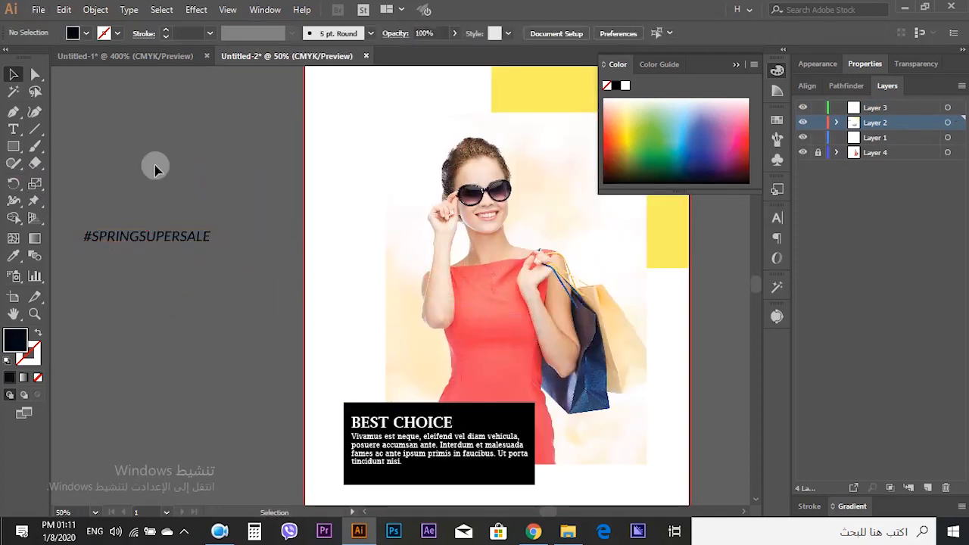
- Copy the LIMITED OFFER text, social icons, SPRING SUPER SALE heading and 50% OFF label from Untitled-1 into Untitled-2
{"action": "left_click", "coordinate": [194, 57]}
{"action": "scroll", "coordinate": [314, 221], "scroll_direction": "down", "scroll_amount": 1}
{"action": "left_click_drag", "start_coordinate": [439, 277], "coordinate": [144, 222]}
{"action": "scroll", "coordinate": [144, 222], "scroll_direction": "down", "scroll_amount": 1}
{"action": "scroll", "coordinate": [284, 266], "scroll_direction": "down", "scroll_amount": 2}
{"action": "left_click_drag", "start_coordinate": [424, 250], "coordinate": [389, 341]}
{"action": "left_click_drag", "start_coordinate": [257, 268], "coordinate": [168, 318]}
{"action": "left_click", "coordinate": [319, 382], "text": "shift"}
{"action": "left_click", "coordinate": [286, 56]}
{"action": "scroll", "coordinate": [305, 219], "scroll_direction": "down", "scroll_amount": 1}
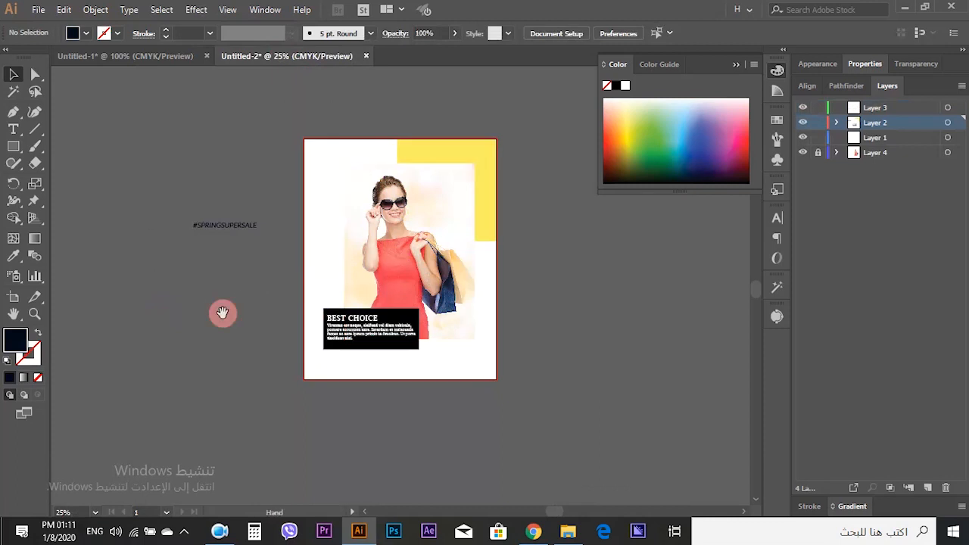
{"action": "left_click_drag", "start_coordinate": [217, 313], "coordinate": [359, 304]}
{"action": "scroll", "coordinate": [356, 270], "scroll_direction": "up", "scroll_amount": 1}
{"action": "left_click_drag", "start_coordinate": [250, 318], "coordinate": [326, 293]}
{"action": "key", "text": "ctrl+v"}
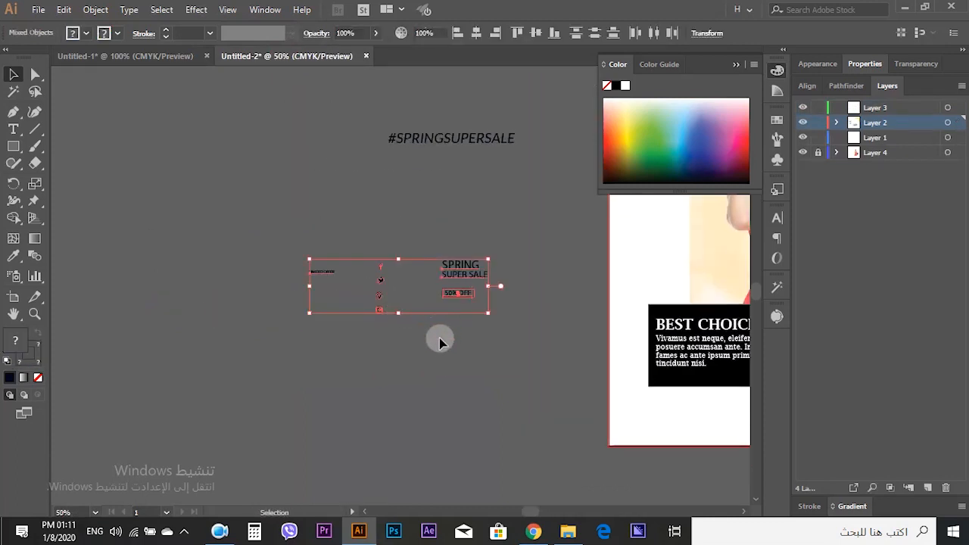
- Spread the pasted text and icon elements apart on the pasteboard
{"action": "scroll", "coordinate": [392, 301], "scroll_direction": "up", "scroll_amount": 2}
{"action": "left_click", "coordinate": [413, 371]}
{"action": "left_click_drag", "start_coordinate": [474, 349], "coordinate": [337, 350]}
{"action": "left_click_drag", "start_coordinate": [382, 377], "coordinate": [327, 377]}
{"action": "scroll", "coordinate": [360, 351], "scroll_direction": "down", "scroll_amount": 1}
- Change the font of the word SPRING to Segoe UI Black
{"action": "left_click", "coordinate": [363, 307]}
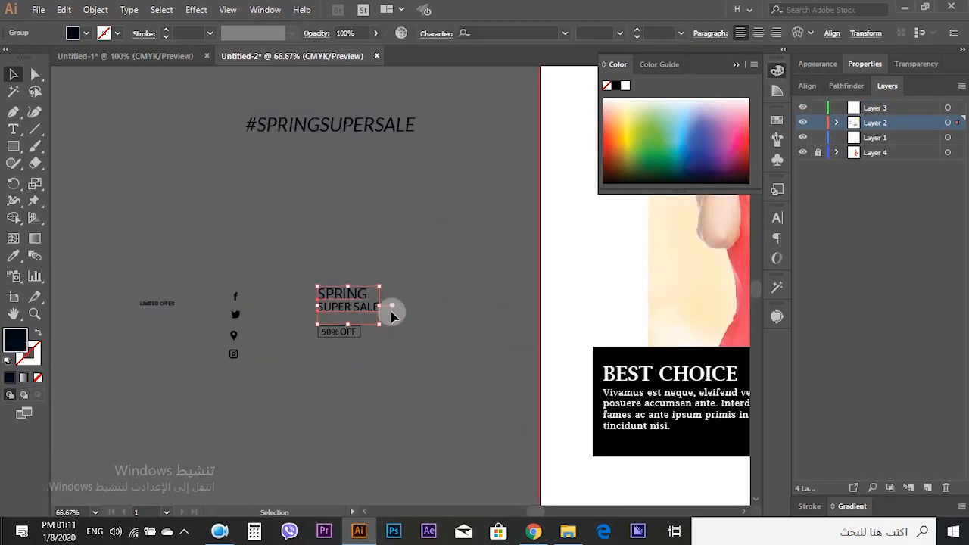
{"action": "scroll", "coordinate": [350, 302], "scroll_direction": "up", "scroll_amount": 2}
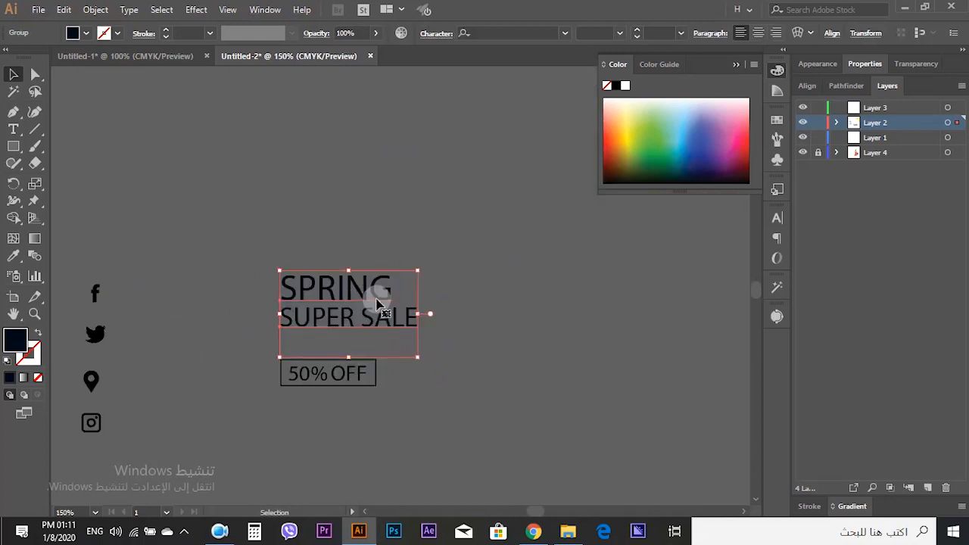
{"action": "scroll", "coordinate": [373, 303], "scroll_direction": "up", "scroll_amount": 1}
{"action": "left_click", "coordinate": [13, 132]}
{"action": "left_click_drag", "start_coordinate": [414, 276], "coordinate": [190, 274]}
{"action": "left_click", "coordinate": [621, 34]}
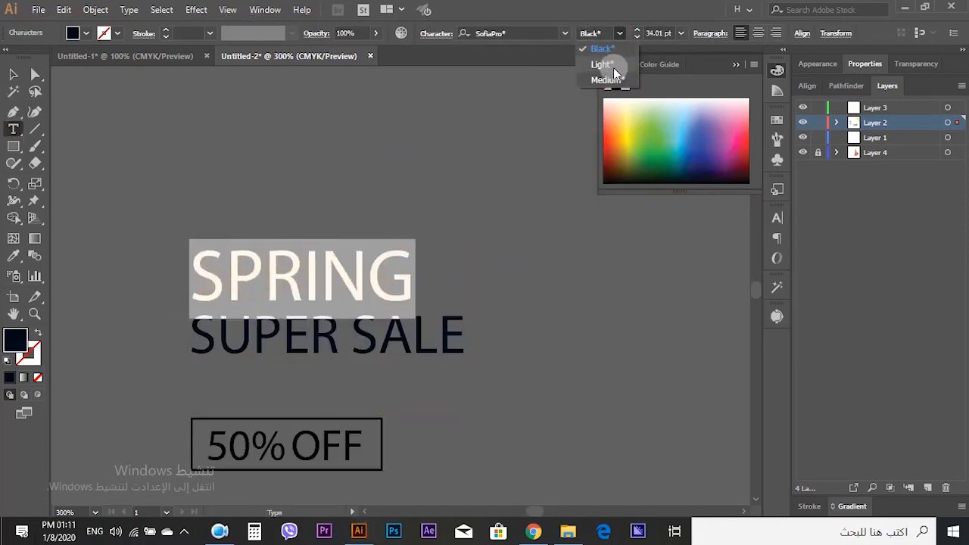
{"action": "left_click", "coordinate": [566, 35]}
{"action": "left_click", "coordinate": [564, 33]}
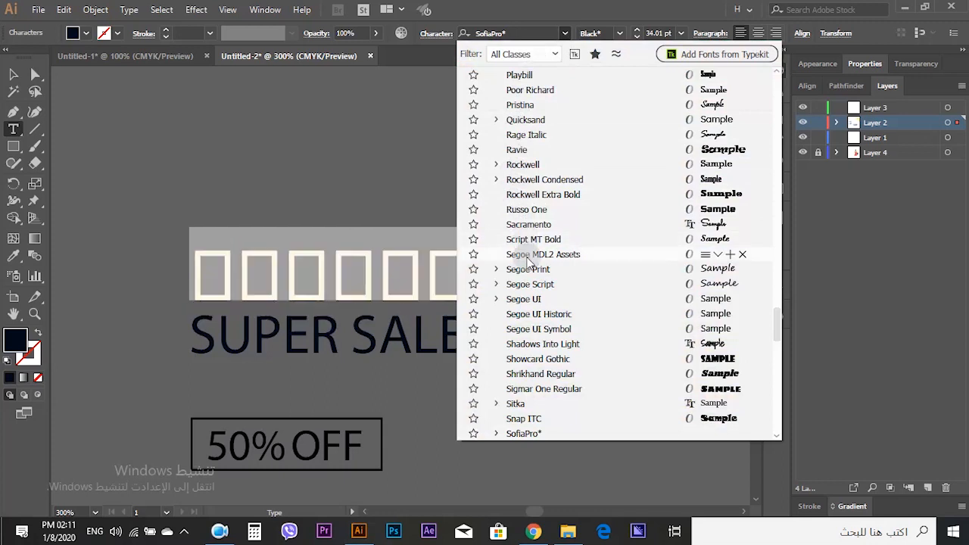
{"action": "left_click", "coordinate": [496, 299]}
{"action": "left_click", "coordinate": [527, 302]}
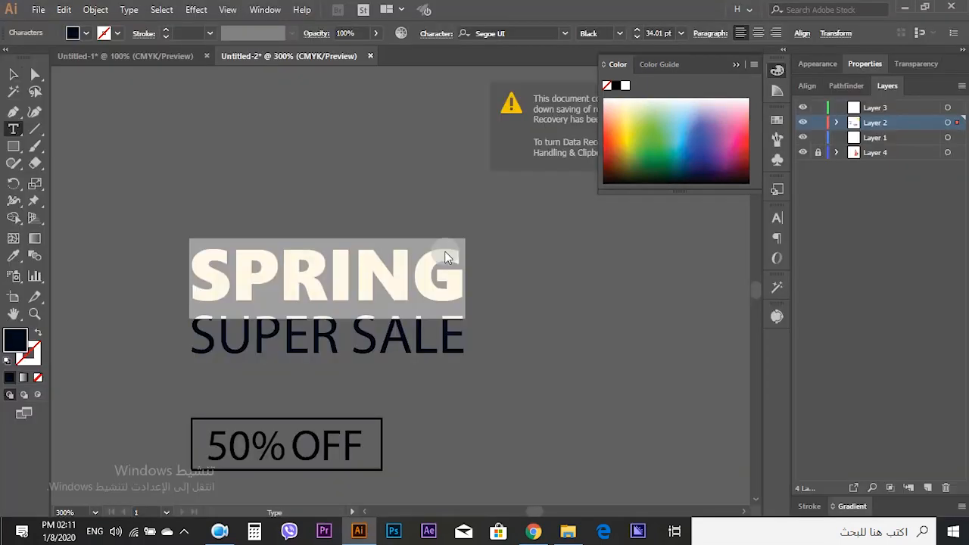
{"action": "key", "text": "v"}
{"action": "left_click", "coordinate": [424, 310]}
{"action": "left_click", "coordinate": [513, 322]}
{"action": "double_click", "coordinate": [442, 303]}
{"action": "double_click", "coordinate": [199, 176]}
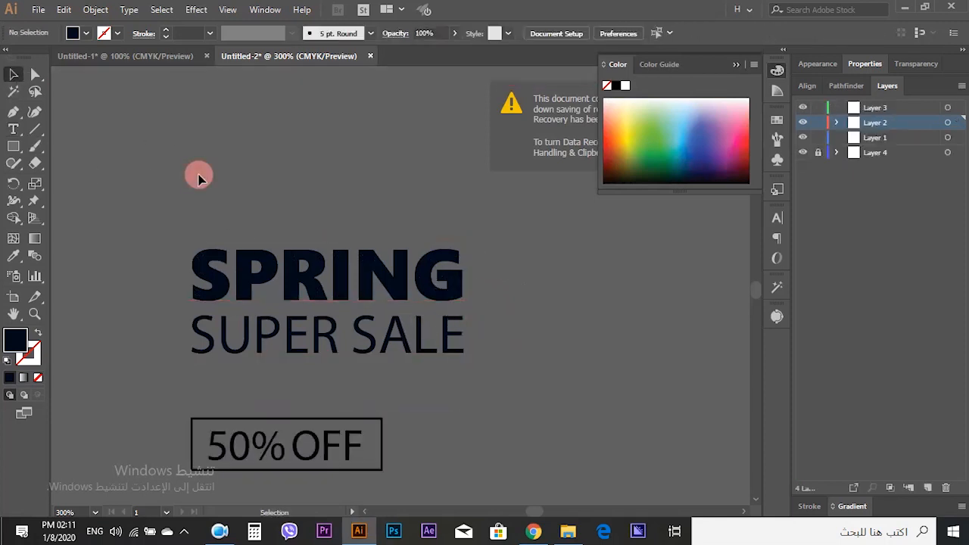
- Place the SPRING SUPER SALE heading in the artboard's top-left corner above the photo
{"action": "scroll", "coordinate": [236, 213], "scroll_direction": "down", "scroll_amount": 1}
{"action": "left_click", "coordinate": [297, 254]}
{"action": "scroll", "coordinate": [307, 263], "scroll_direction": "down", "scroll_amount": 2}
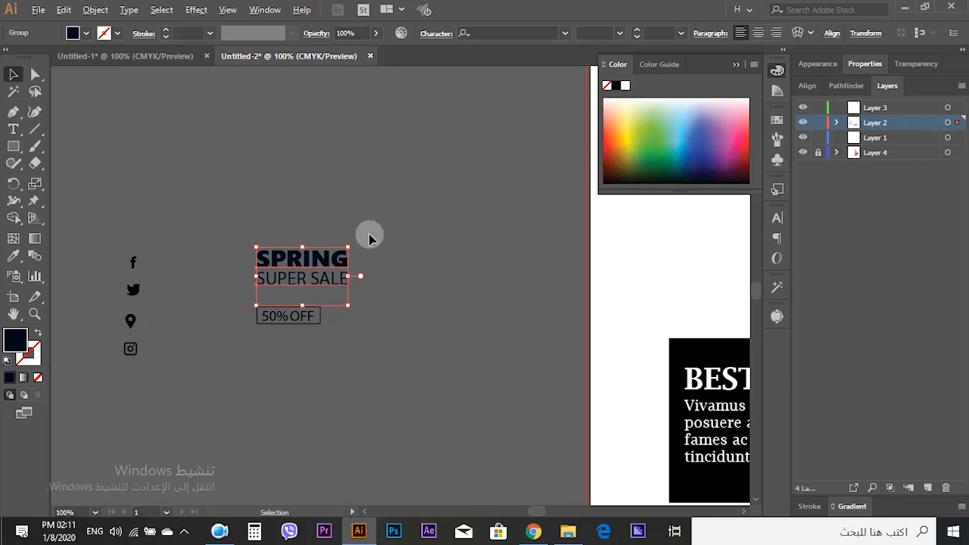
{"action": "left_click_drag", "start_coordinate": [500, 318], "coordinate": [361, 316]}
{"action": "left_click", "coordinate": [364, 316]}
{"action": "left_click", "coordinate": [553, 355]}
{"action": "left_click", "coordinate": [215, 353]}
{"action": "left_click_drag", "start_coordinate": [184, 273], "coordinate": [340, 179]}
{"action": "left_click_drag", "start_coordinate": [352, 271], "coordinate": [191, 314]}
{"action": "scroll", "coordinate": [192, 313], "scroll_direction": "down", "scroll_amount": 2}
{"action": "left_click_drag", "start_coordinate": [190, 267], "coordinate": [321, 114]}
{"action": "scroll", "coordinate": [331, 125], "scroll_direction": "up", "scroll_amount": 2}
{"action": "left_click", "coordinate": [185, 265]}
{"action": "scroll", "coordinate": [185, 265], "scroll_direction": "down", "scroll_amount": 2}
{"action": "left_click", "coordinate": [177, 266]}
{"action": "left_click", "coordinate": [338, 139]}
{"action": "left_click_drag", "start_coordinate": [340, 152], "coordinate": [343, 157]}
{"action": "left_click_drag", "start_coordinate": [321, 124], "coordinate": [322, 121]}
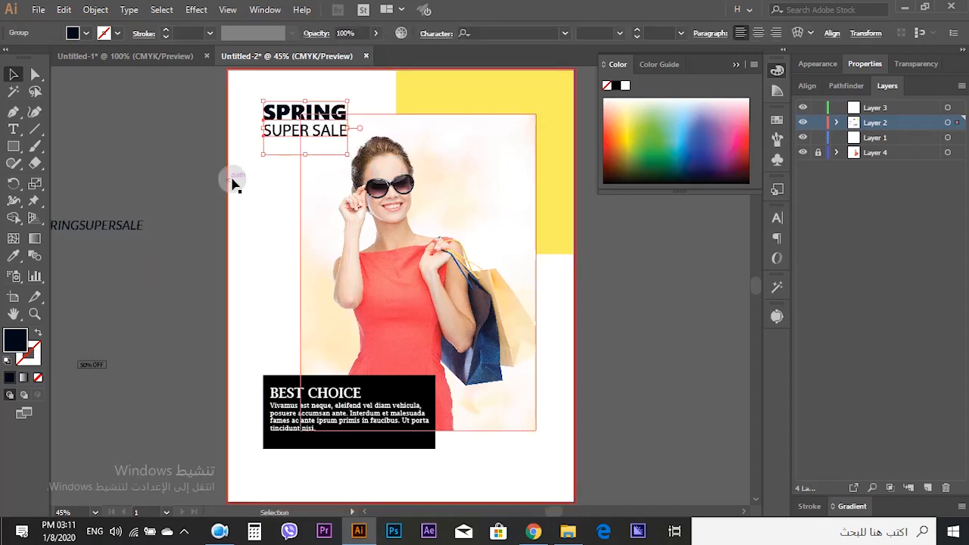
{"action": "left_click", "coordinate": [168, 291]}
{"action": "mouse_move", "coordinate": [299, 125]}
{"action": "left_mouse_down"}
{"action": "mouse_move", "coordinate": [300, 376]}
{"action": "mouse_move", "coordinate": [303, 122]}
{"action": "left_mouse_up"}
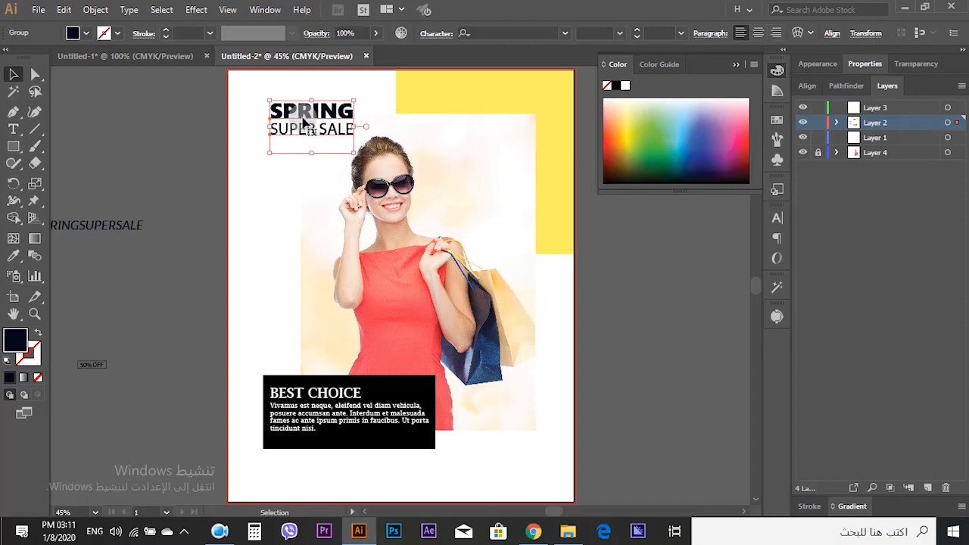
- Move the 50% OFF text just below the SUPER SALE line
{"action": "left_click", "coordinate": [134, 303]}
{"action": "left_click_drag", "start_coordinate": [134, 303], "coordinate": [208, 292]}
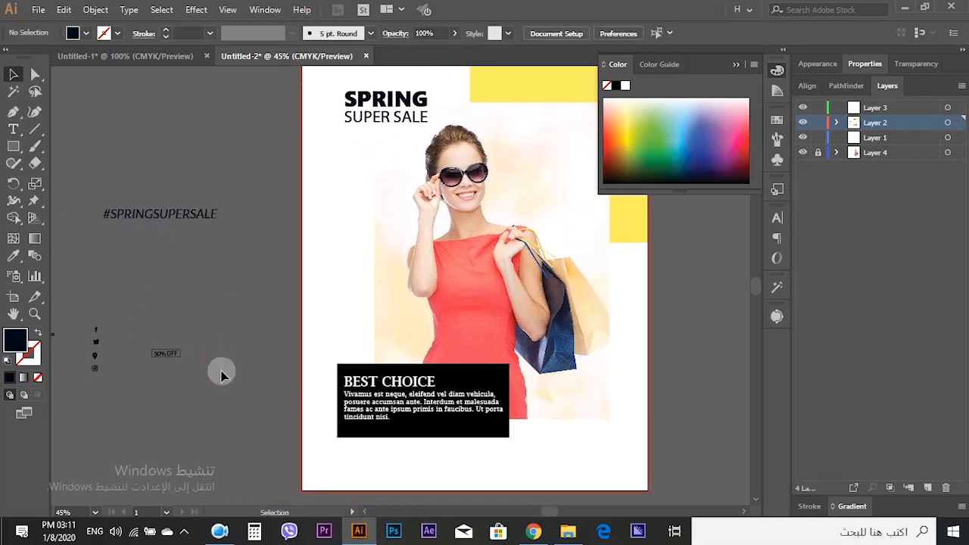
{"action": "left_click", "coordinate": [172, 355]}
{"action": "scroll", "coordinate": [170, 357], "scroll_direction": "up", "scroll_amount": 1}
{"action": "left_click_drag", "start_coordinate": [176, 372], "coordinate": [448, 109]}
{"action": "left_click_drag", "start_coordinate": [328, 247], "coordinate": [130, 390]}
{"action": "left_click_drag", "start_coordinate": [267, 255], "coordinate": [290, 207]}
{"action": "key", "text": "ctrl+z"}
{"action": "left_click", "coordinate": [151, 277]}
{"action": "scroll", "coordinate": [262, 211], "scroll_direction": "up", "scroll_amount": 2}
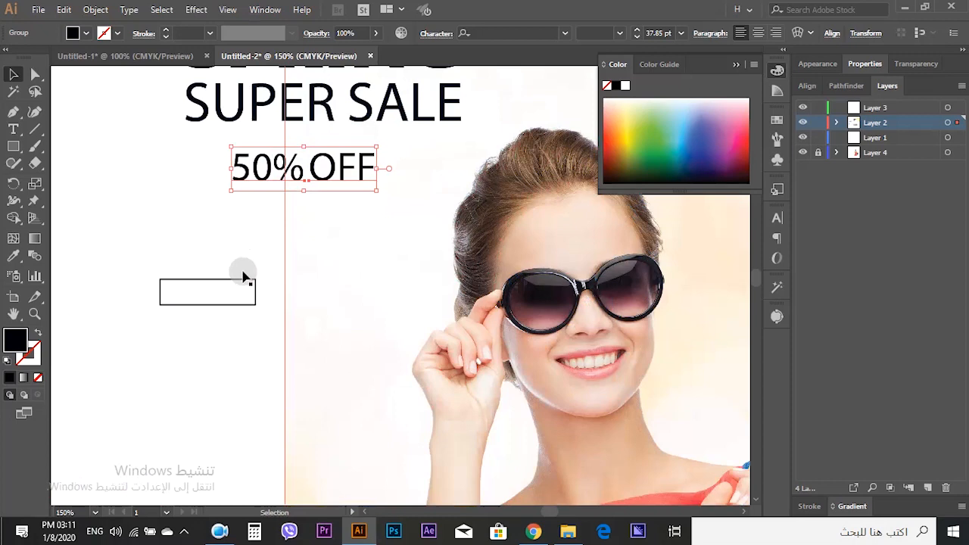
- Move the outline box around the 50% OFF text and nudge the label slightly upward
{"action": "left_click_drag", "start_coordinate": [239, 281], "coordinate": [383, 187]}
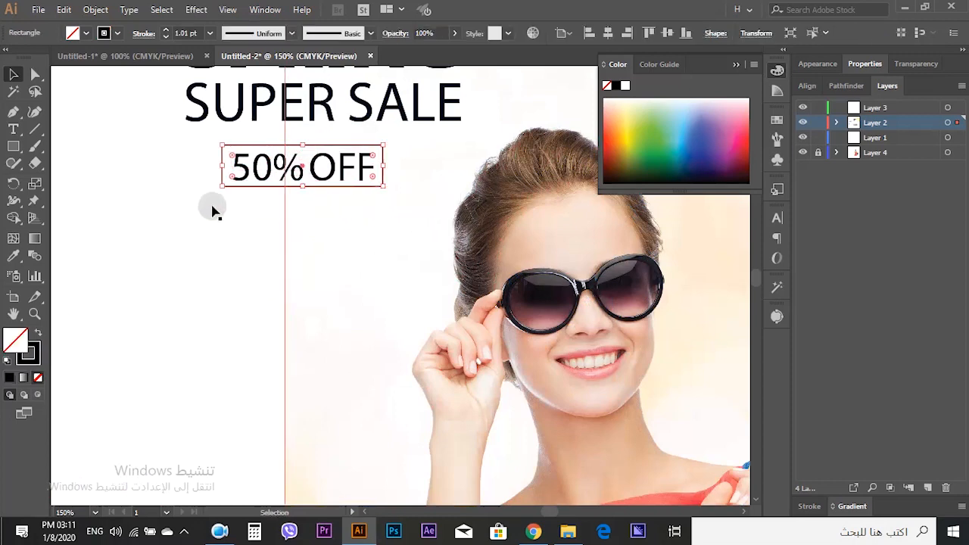
{"action": "left_click", "coordinate": [286, 178], "text": "shift"}
{"action": "scroll", "coordinate": [201, 202], "scroll_direction": "down", "scroll_amount": 3}
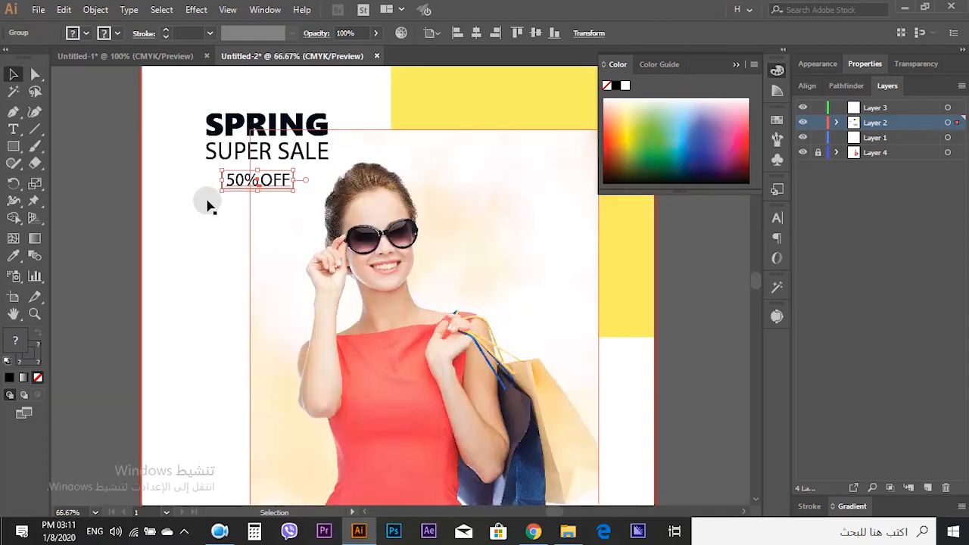
{"action": "scroll", "coordinate": [232, 190], "scroll_direction": "up", "scroll_amount": 1}
{"action": "key", "text": "Up"}
{"action": "key", "text": "Up"}
{"action": "key", "text": "Up"}
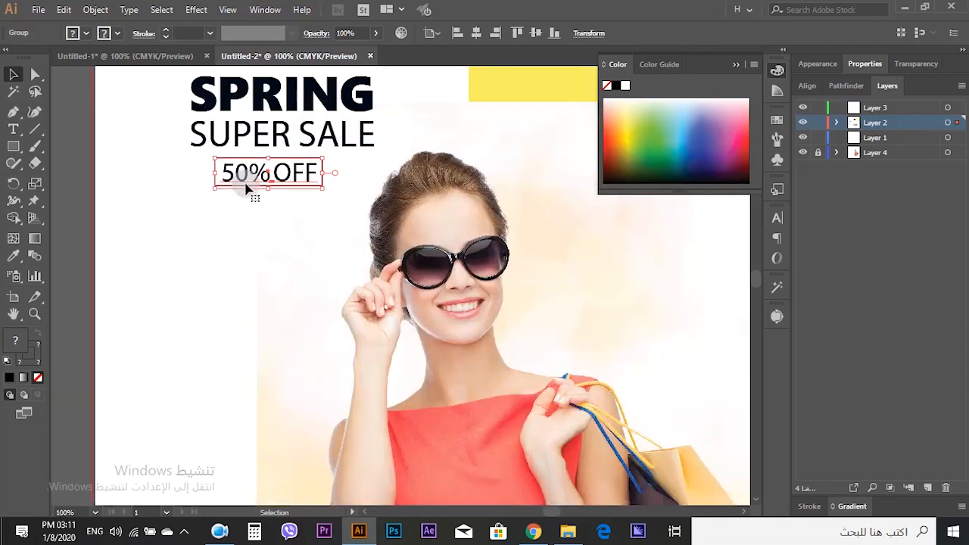
{"action": "left_click", "coordinate": [61, 180]}
{"action": "key", "text": "ctrl+0"}
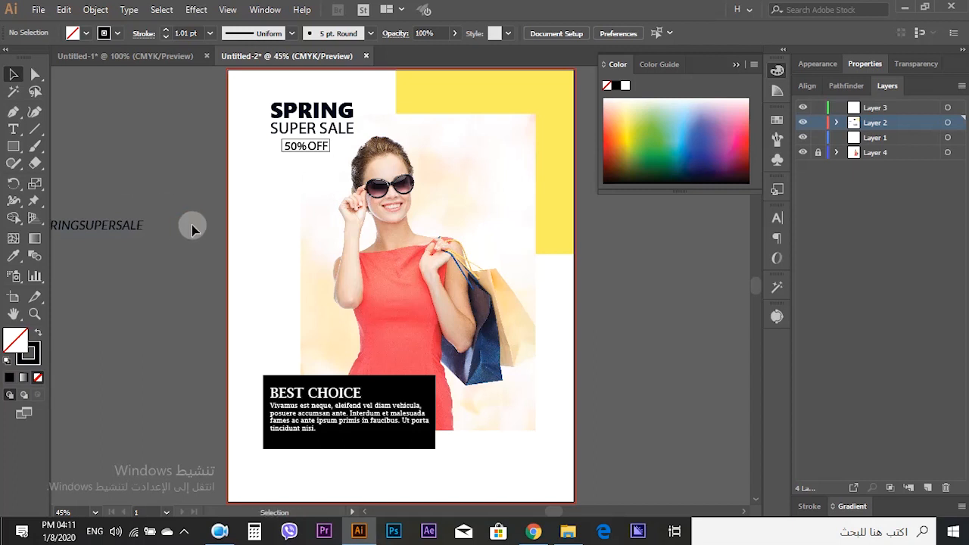
- Cut the yellow frame and photo, paste them in front on Layer 1, and lock Layer 1
{"action": "left_click", "coordinate": [521, 102]}
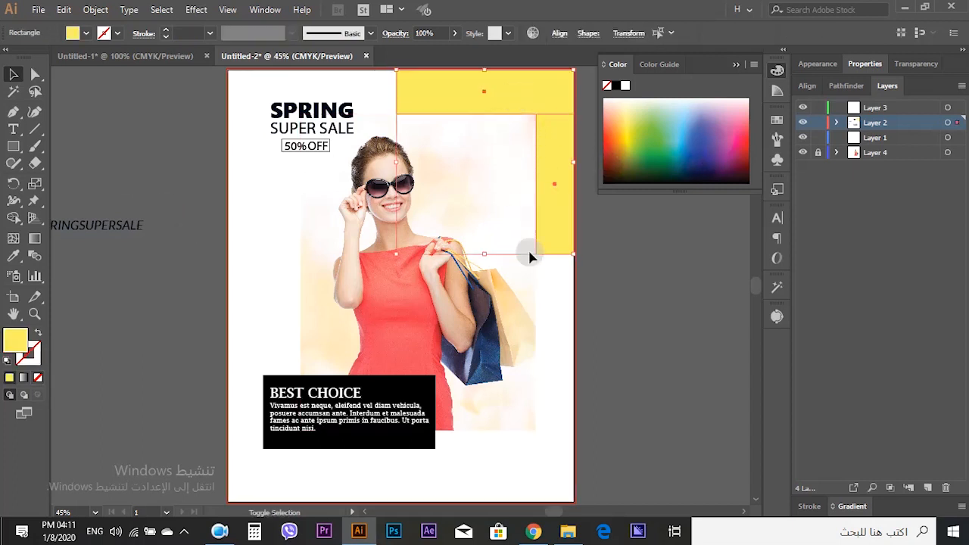
{"action": "left_click", "coordinate": [430, 355], "text": "shift"}
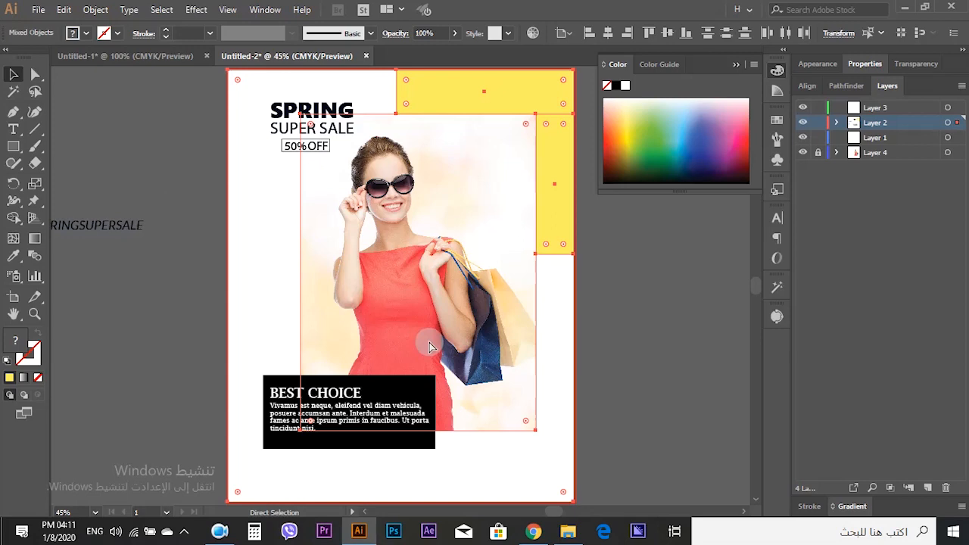
{"action": "key", "text": "ctrl+x"}
{"action": "left_click", "coordinate": [882, 140]}
{"action": "key", "text": "ctrl+f"}
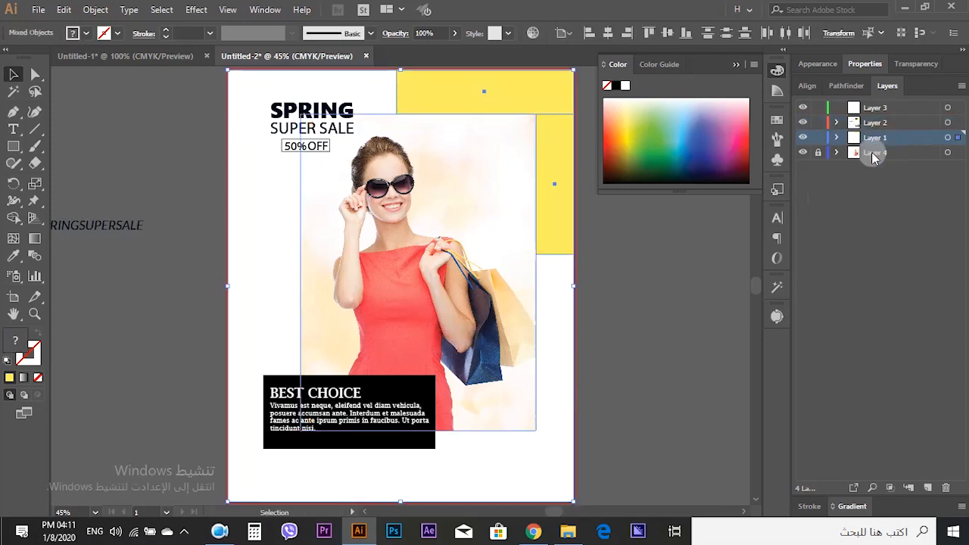
{"action": "left_click", "coordinate": [818, 138]}
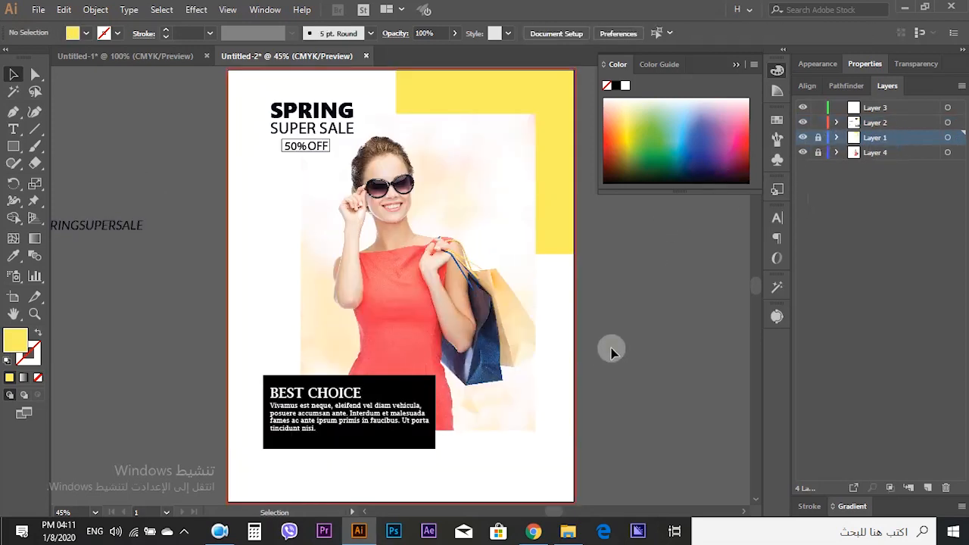
- Rotate the #SPRINGSUPERSALE text to run vertically and place it along the artboard's left edge beside the heading
{"action": "left_click_drag", "start_coordinate": [186, 298], "coordinate": [247, 283]}
{"action": "scroll", "coordinate": [246, 281], "scroll_direction": "down", "scroll_amount": 2}
{"action": "scroll", "coordinate": [164, 258], "scroll_direction": "up", "scroll_amount": 1}
{"action": "left_click", "coordinate": [215, 238]}
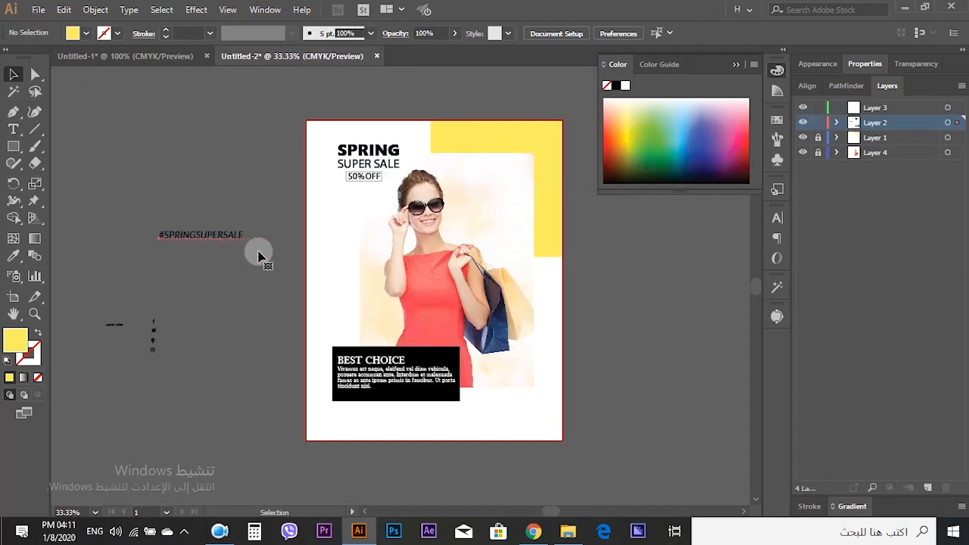
{"action": "scroll", "coordinate": [254, 251], "scroll_direction": "up", "scroll_amount": 2}
{"action": "left_click_drag", "start_coordinate": [227, 223], "coordinate": [501, 202]}
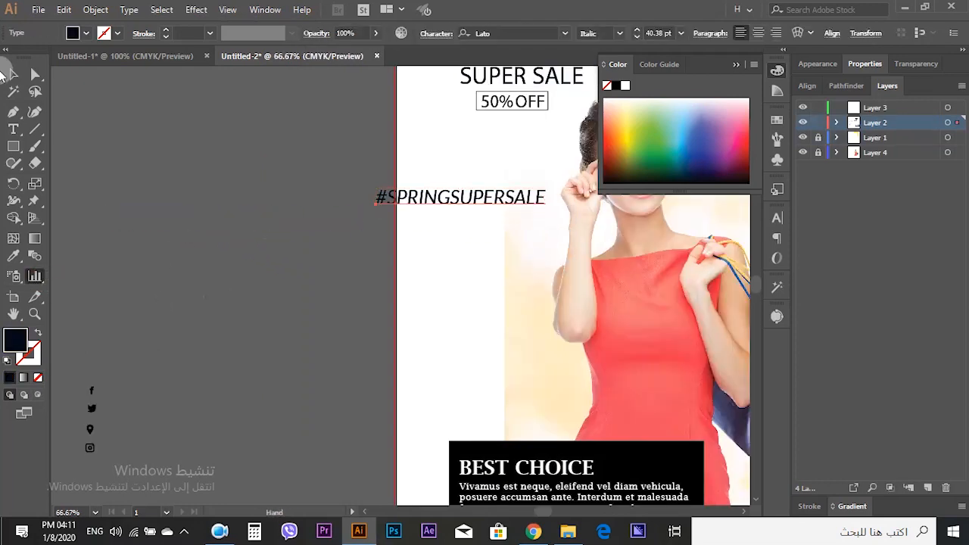
{"action": "left_click", "coordinate": [13, 74]}
{"action": "left_click", "coordinate": [190, 165]}
{"action": "left_click_drag", "start_coordinate": [397, 223], "coordinate": [236, 235]}
{"action": "left_click", "coordinate": [357, 210]}
{"action": "left_click_drag", "start_coordinate": [389, 198], "coordinate": [301, 147]}
{"action": "scroll", "coordinate": [300, 225], "scroll_direction": "up", "scroll_amount": 1}
{"action": "left_click", "coordinate": [100, 225]}
{"action": "left_click_drag", "start_coordinate": [297, 280], "coordinate": [248, 181]}
{"action": "left_click", "coordinate": [144, 210]}
{"action": "key", "text": "ctrl+0"}
{"action": "left_click", "coordinate": [112, 231]}
{"action": "scroll", "coordinate": [246, 129], "scroll_direction": "up", "scroll_amount": 3}
{"action": "left_click_drag", "start_coordinate": [233, 143], "coordinate": [243, 153]}
{"action": "left_click", "coordinate": [87, 168]}
{"action": "scroll", "coordinate": [82, 176], "scroll_direction": "down", "scroll_amount": 3}
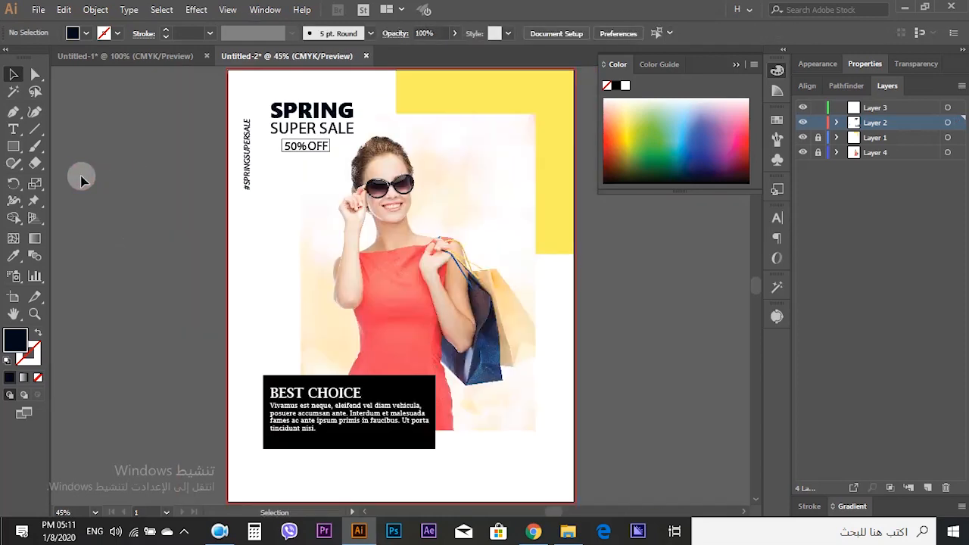
- Draw a stroke-only rectangle around the LIMITED OFFER text and group the two
{"action": "scroll", "coordinate": [144, 180], "scroll_direction": "down", "scroll_amount": 1}
{"action": "scroll", "coordinate": [145, 181], "scroll_direction": "down", "scroll_amount": 1}
{"action": "left_click_drag", "start_coordinate": [136, 207], "coordinate": [207, 191]}
{"action": "scroll", "coordinate": [206, 192], "scroll_direction": "down", "scroll_amount": 1}
{"action": "scroll", "coordinate": [129, 239], "scroll_direction": "up", "scroll_amount": 2}
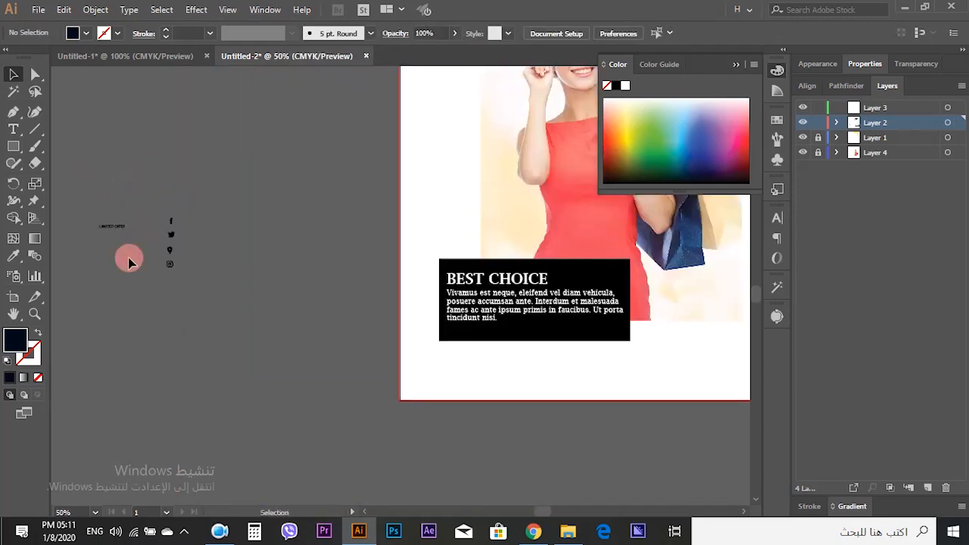
{"action": "left_click_drag", "start_coordinate": [128, 257], "coordinate": [93, 230]}
{"action": "left_click_drag", "start_coordinate": [259, 233], "coordinate": [324, 249]}
{"action": "left_click", "coordinate": [329, 294]}
{"action": "left_click_drag", "start_coordinate": [322, 327], "coordinate": [190, 314]}
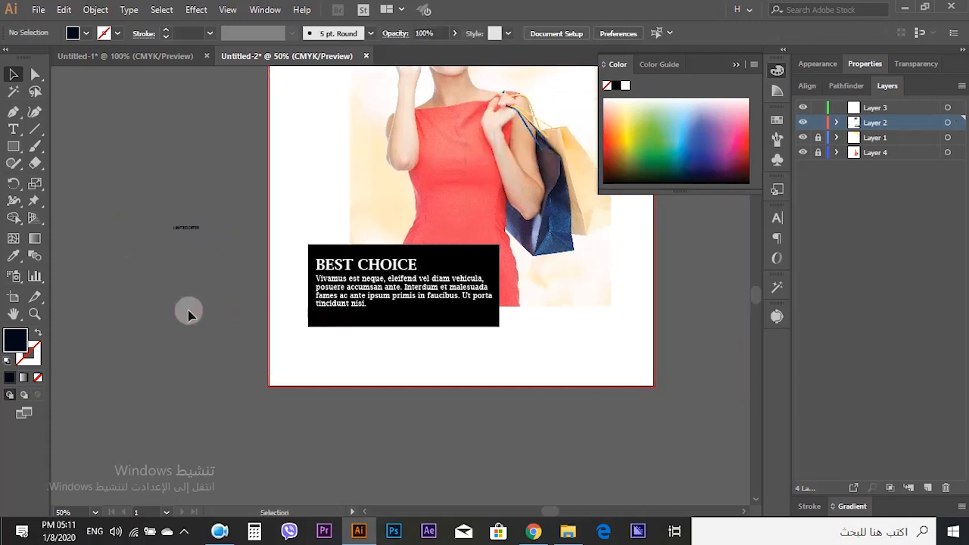
{"action": "scroll", "coordinate": [185, 252], "scroll_direction": "up", "scroll_amount": 5}
{"action": "left_click", "coordinate": [195, 198]}
{"action": "left_click", "coordinate": [245, 274]}
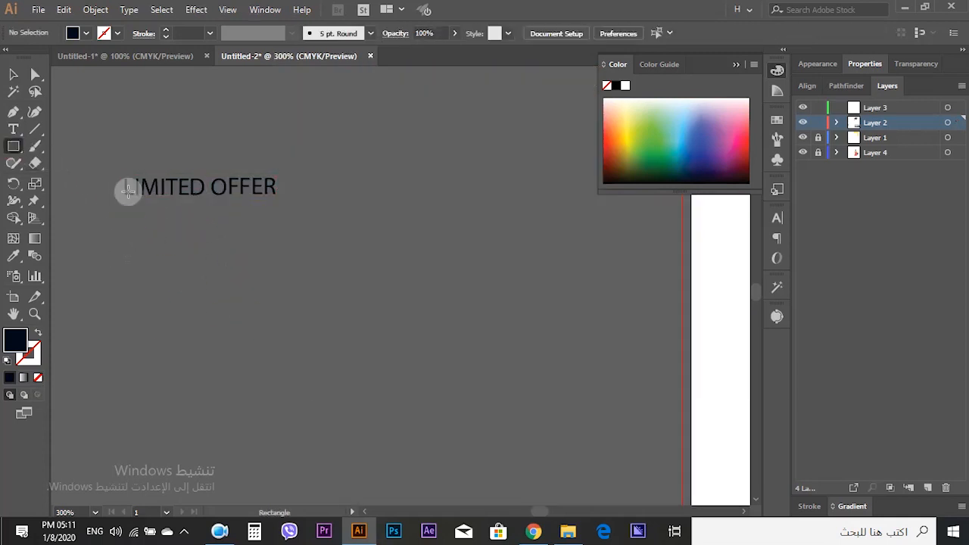
{"action": "left_click_drag", "start_coordinate": [118, 171], "coordinate": [283, 205]}
{"action": "left_click", "coordinate": [13, 74]}
{"action": "left_click", "coordinate": [38, 332]}
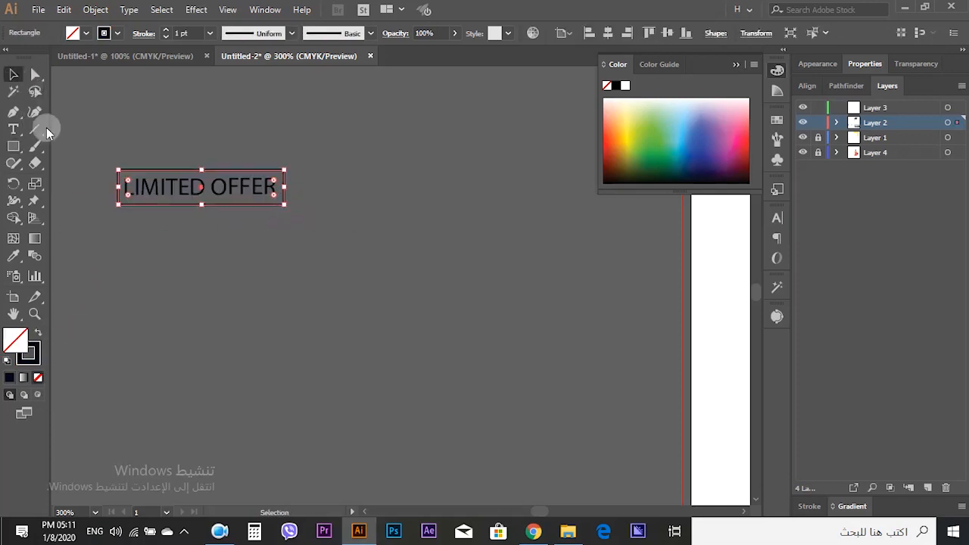
{"action": "left_click", "coordinate": [153, 248]}
{"action": "scroll", "coordinate": [312, 267], "scroll_direction": "up", "scroll_amount": 1}
{"action": "left_click_drag", "start_coordinate": [311, 267], "coordinate": [147, 181]}
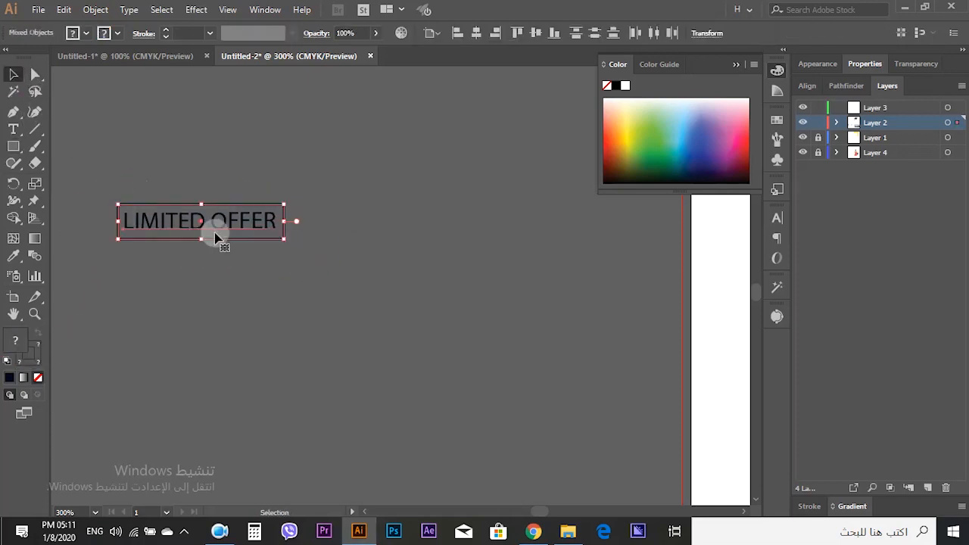
{"action": "key", "text": "ctrl+g"}
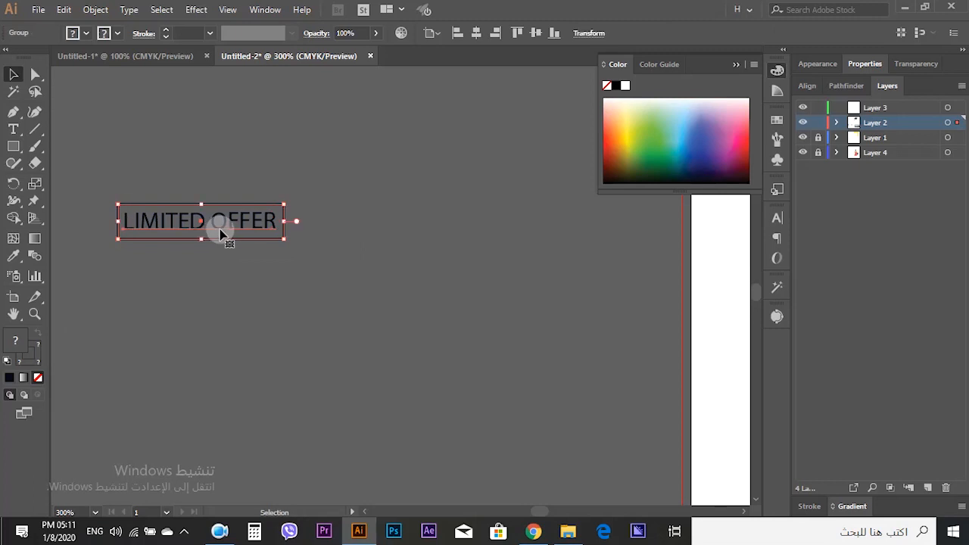
- Rotate the LIMITED OFFER group vertically and place it at the lower right beside the photo
{"action": "scroll", "coordinate": [233, 231], "scroll_direction": "down", "scroll_amount": 3}
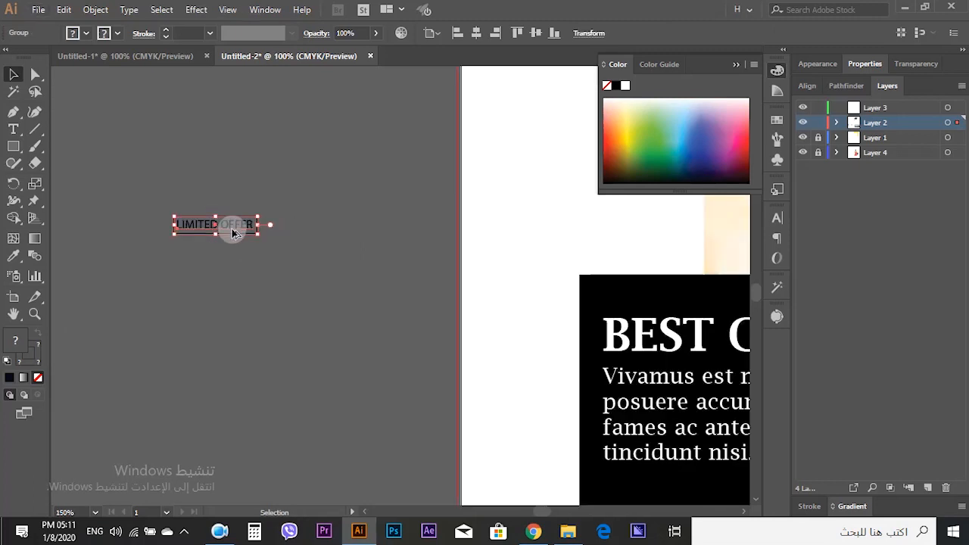
{"action": "left_click_drag", "start_coordinate": [227, 229], "coordinate": [642, 325]}
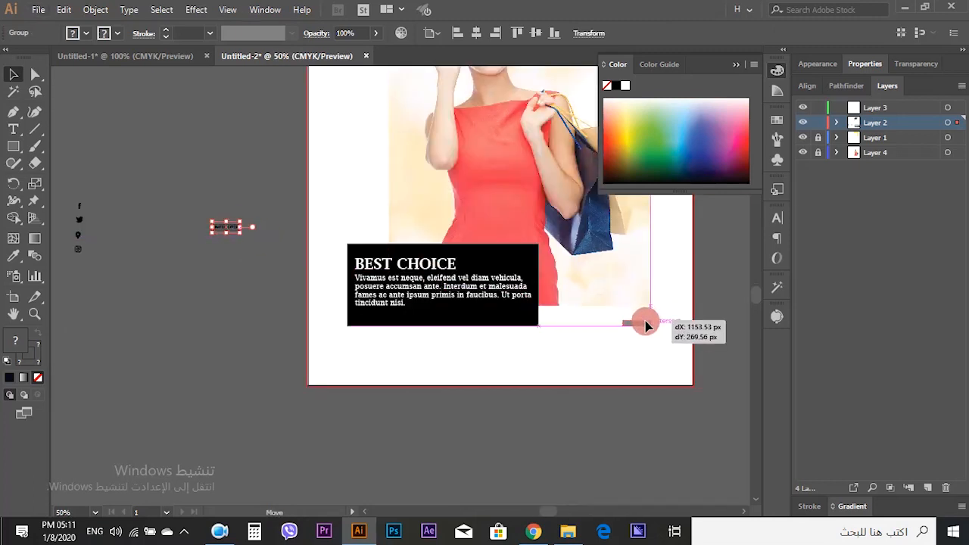
{"action": "key", "text": "ctrl+1"}
{"action": "left_click_drag", "start_coordinate": [414, 350], "coordinate": [355, 393]}
{"action": "left_click_drag", "start_coordinate": [383, 310], "coordinate": [369, 288]}
{"action": "left_click", "coordinate": [417, 359]}
{"action": "left_click_drag", "start_coordinate": [379, 326], "coordinate": [399, 314]}
{"action": "left_click", "coordinate": [524, 320]}
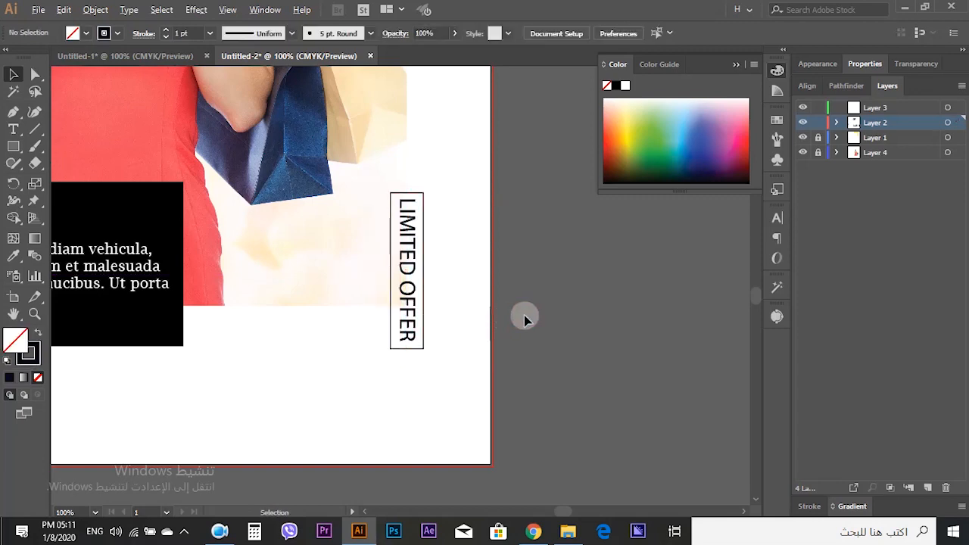
{"action": "key", "text": "ctrl+minus"}
{"action": "key", "text": "ctrl+0"}
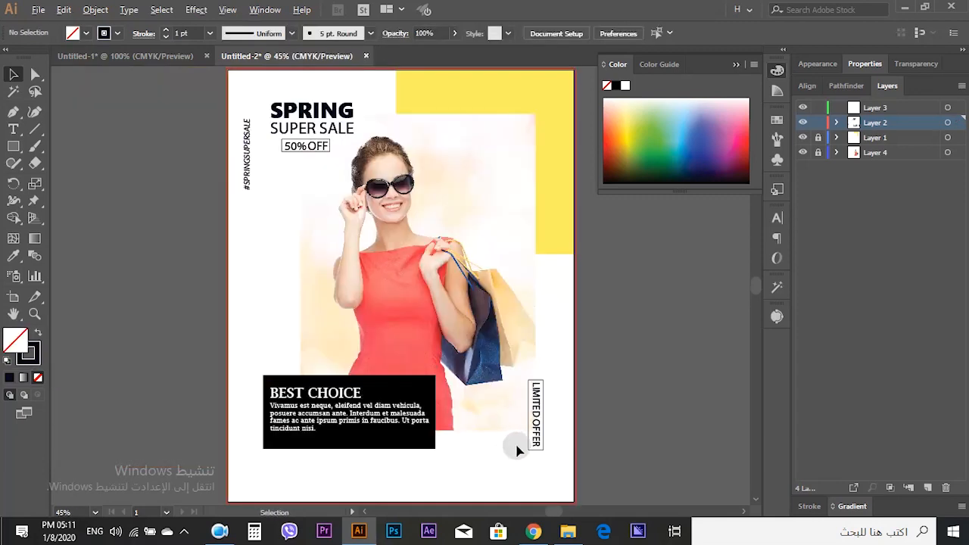
{"action": "scroll", "coordinate": [537, 436], "scroll_direction": "up", "scroll_amount": 3}
{"action": "left_click", "coordinate": [544, 434]}
{"action": "left_click_drag", "start_coordinate": [544, 435], "coordinate": [544, 435]}
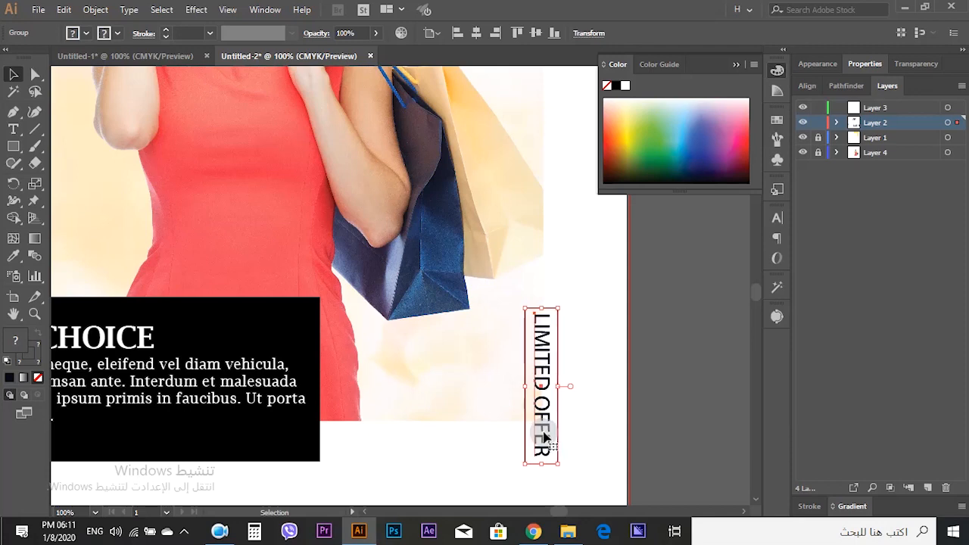
{"action": "left_click", "coordinate": [666, 375]}
- Move the four social icons onto the artboard below the BEST CHOICE box
{"action": "key", "text": "ctrl+0"}
{"action": "scroll", "coordinate": [557, 368], "scroll_direction": "down", "scroll_amount": 4}
{"action": "scroll", "coordinate": [258, 165], "scroll_direction": "up", "scroll_amount": 5}
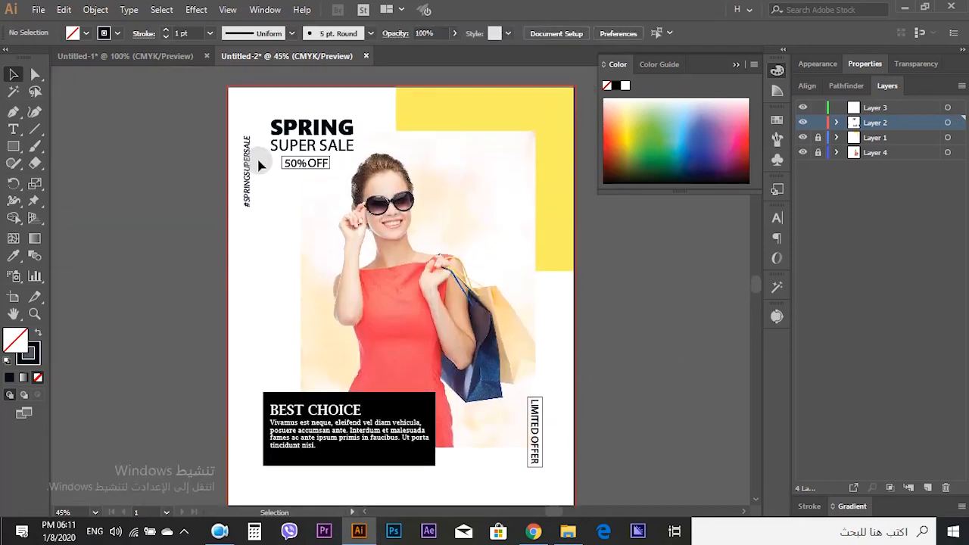
{"action": "left_click_drag", "start_coordinate": [97, 294], "coordinate": [164, 272]}
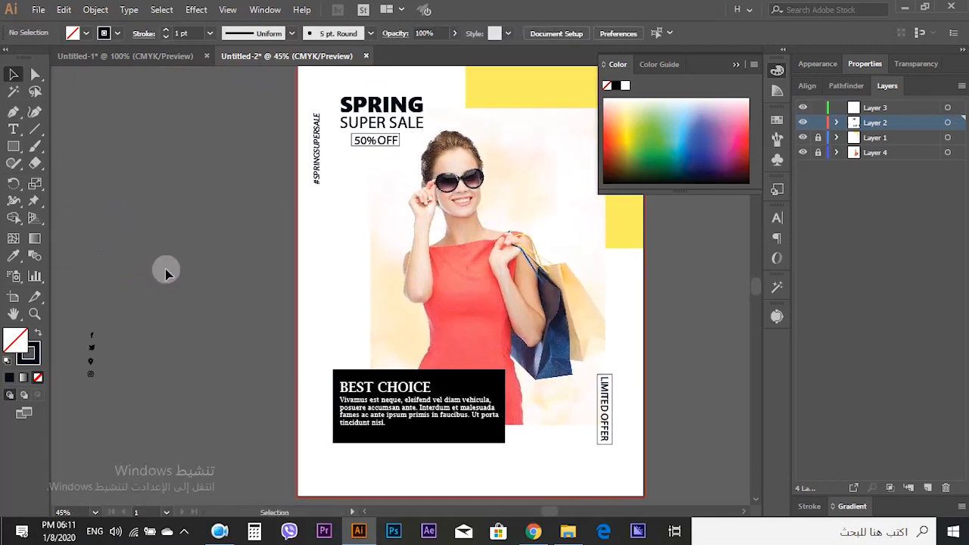
{"action": "scroll", "coordinate": [130, 302], "scroll_direction": "down", "scroll_amount": 3}
{"action": "scroll", "coordinate": [129, 305], "scroll_direction": "up", "scroll_amount": 1}
{"action": "left_click_drag", "start_coordinate": [154, 313], "coordinate": [294, 273]}
{"action": "scroll", "coordinate": [294, 273], "scroll_direction": "up", "scroll_amount": 1}
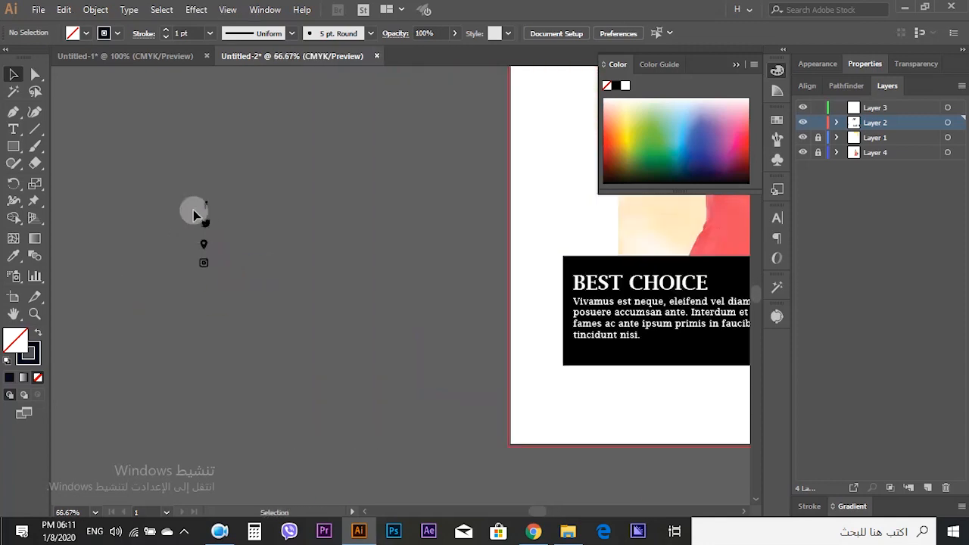
{"action": "scroll", "coordinate": [215, 225], "scroll_direction": "up", "scroll_amount": 3}
{"action": "left_click_drag", "start_coordinate": [232, 187], "coordinate": [123, 266]}
{"action": "left_click_drag", "start_coordinate": [183, 236], "coordinate": [359, 336]}
{"action": "left_click_drag", "start_coordinate": [446, 334], "coordinate": [573, 449]}
{"action": "scroll", "coordinate": [271, 267], "scroll_direction": "down", "scroll_amount": 2}
{"action": "left_click", "coordinate": [333, 421]}
{"action": "scroll", "coordinate": [333, 421], "scroll_direction": "down", "scroll_amount": 2}
{"action": "left_click_drag", "start_coordinate": [337, 426], "coordinate": [261, 412]}
{"action": "scroll", "coordinate": [354, 426], "scroll_direction": "up", "scroll_amount": 2}
{"action": "left_click_drag", "start_coordinate": [327, 354], "coordinate": [357, 343]}
{"action": "left_click", "coordinate": [366, 445]}
{"action": "key", "text": "ctrl+z"}
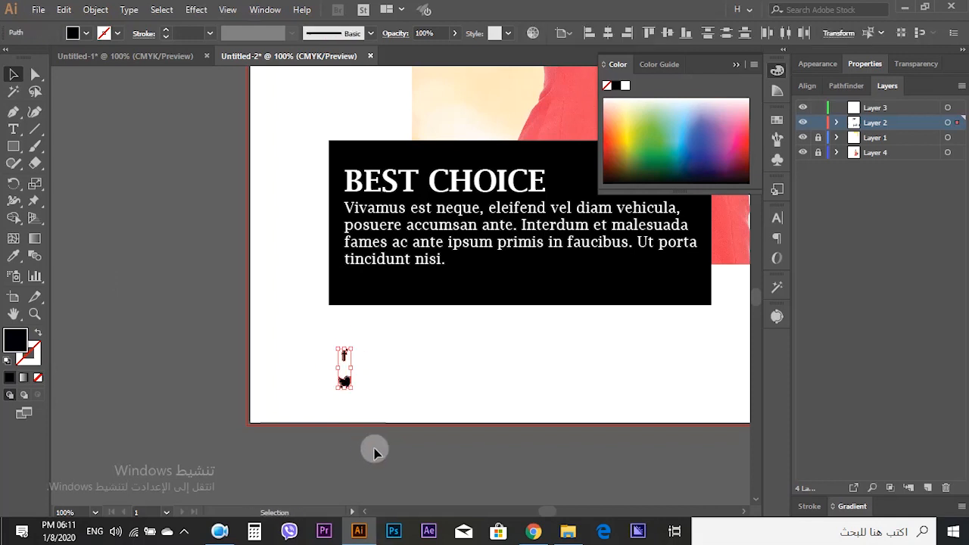
- Split the icons into pairs: Facebook and Twitter at the left, location and Instagram at the right
{"action": "left_click", "coordinate": [374, 450]}
{"action": "left_click_drag", "start_coordinate": [178, 377], "coordinate": [309, 422]}
{"action": "scroll", "coordinate": [274, 398], "scroll_direction": "down", "scroll_amount": 2}
{"action": "left_click_drag", "start_coordinate": [224, 375], "coordinate": [232, 319]}
{"action": "left_click_drag", "start_coordinate": [137, 211], "coordinate": [405, 384]}
{"action": "scroll", "coordinate": [106, 232], "scroll_direction": "up", "scroll_amount": 2}
{"action": "left_click_drag", "start_coordinate": [453, 438], "coordinate": [165, 306]}
{"action": "left_click_drag", "start_coordinate": [120, 249], "coordinate": [389, 335]}
{"action": "left_click_drag", "start_coordinate": [389, 335], "coordinate": [698, 333]}
{"action": "left_click_drag", "start_coordinate": [676, 392], "coordinate": [424, 382]}
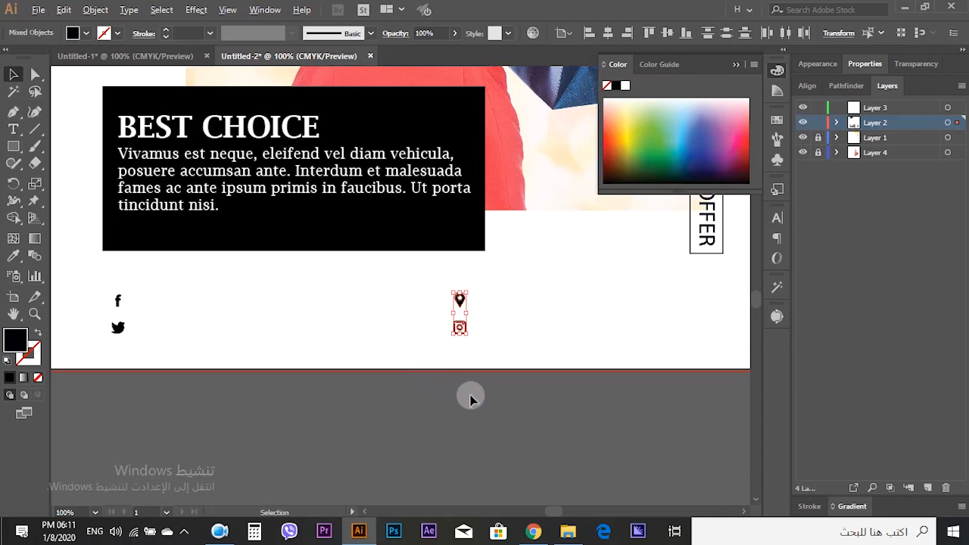
{"action": "scroll", "coordinate": [472, 411], "scroll_direction": "down", "scroll_amount": 1}
{"action": "scroll", "coordinate": [467, 339], "scroll_direction": "up", "scroll_amount": 1}
{"action": "left_click_drag", "start_coordinate": [467, 338], "coordinate": [503, 340]}
{"action": "left_click", "coordinate": [500, 428]}
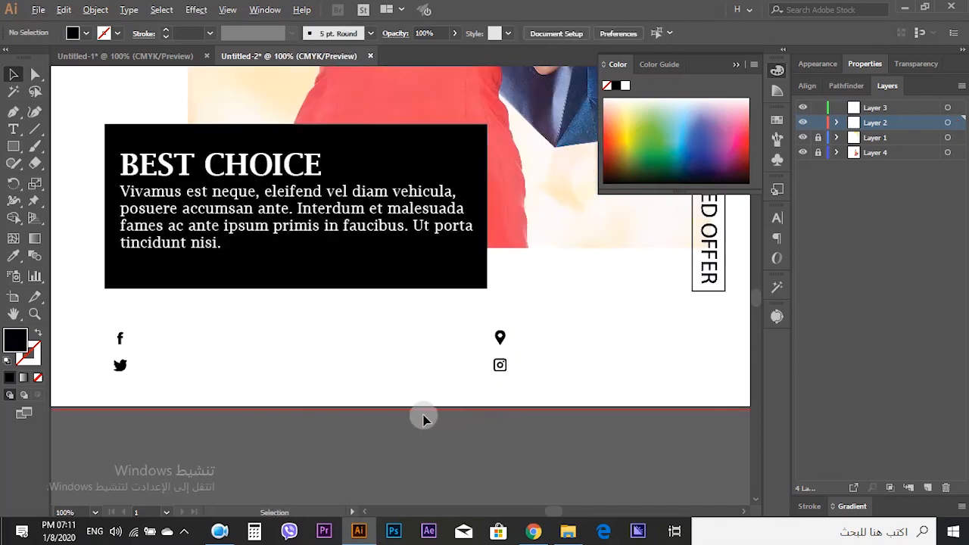
- Add a text label beside the Facebook icon and set it to Segoe UI Semibold
{"action": "key", "text": "ctrl+0"}
{"action": "scroll", "coordinate": [396, 460], "scroll_direction": "down", "scroll_amount": 3}
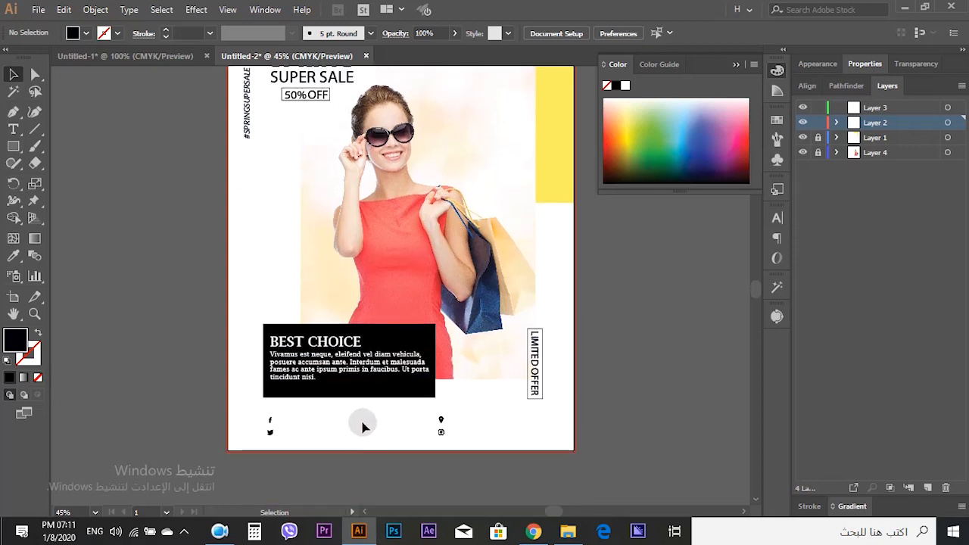
{"action": "scroll", "coordinate": [401, 467], "scroll_direction": "up", "scroll_amount": 1}
{"action": "scroll", "coordinate": [401, 467], "scroll_direction": "up", "scroll_amount": 2}
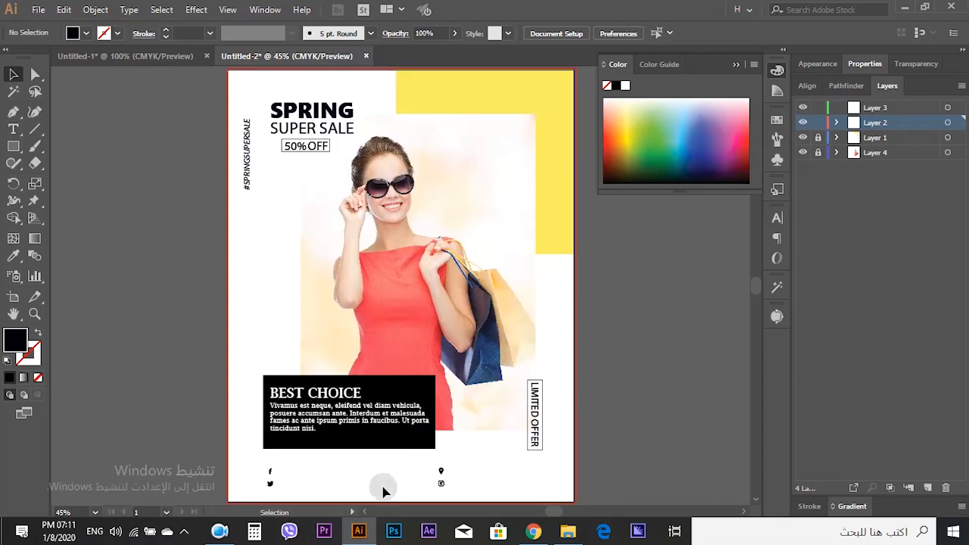
{"action": "scroll", "coordinate": [274, 462], "scroll_direction": "up", "scroll_amount": 4}
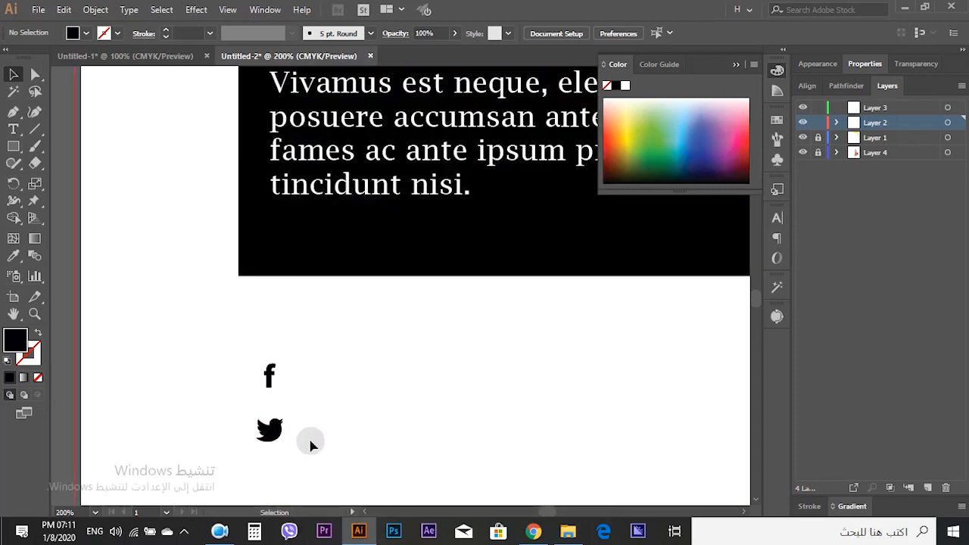
{"action": "scroll", "coordinate": [318, 437], "scroll_direction": "down", "scroll_amount": 2}
{"action": "scroll", "coordinate": [364, 409], "scroll_direction": "down", "scroll_amount": 1}
{"action": "scroll", "coordinate": [251, 410], "scroll_direction": "right", "scroll_amount": 3}
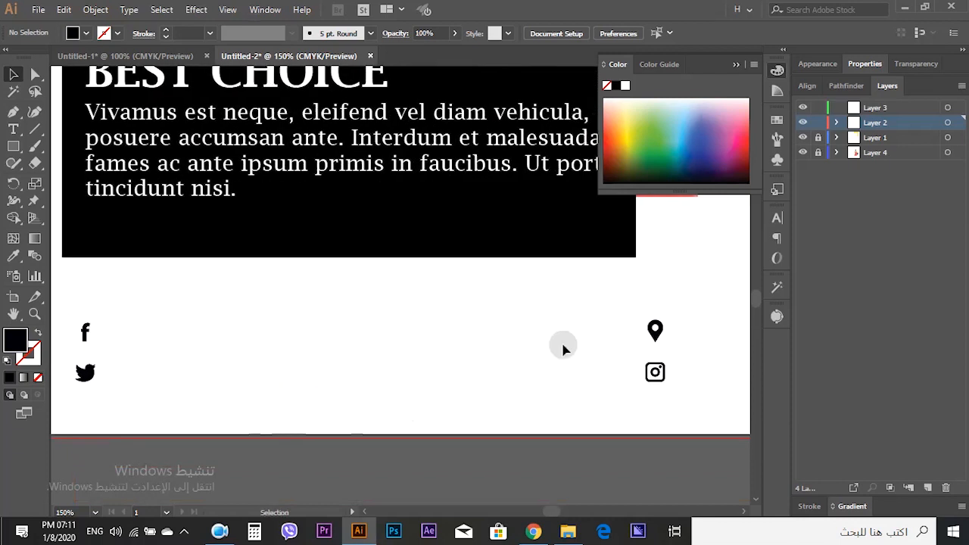
{"action": "left_click", "coordinate": [14, 129]}
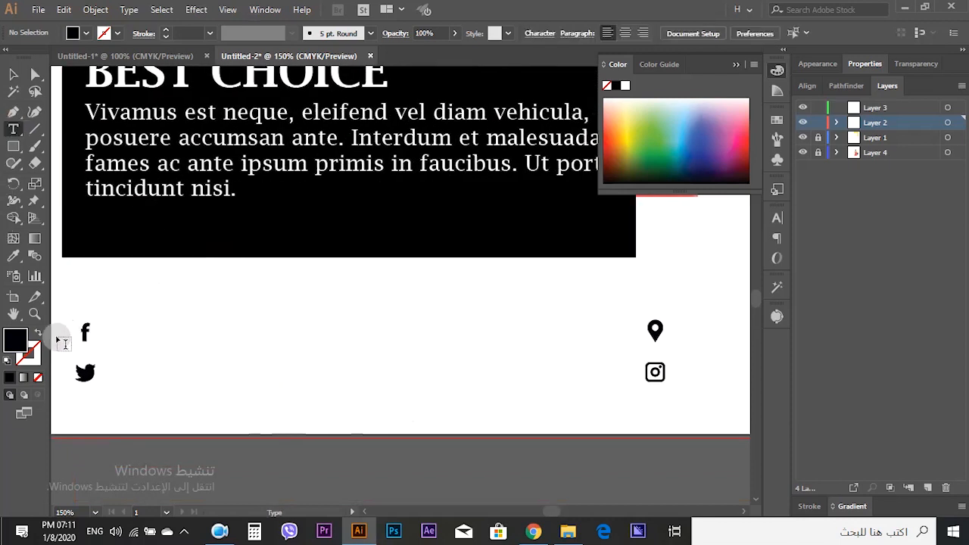
{"action": "left_click", "coordinate": [169, 333]}
{"action": "left_click", "coordinate": [611, 33]}
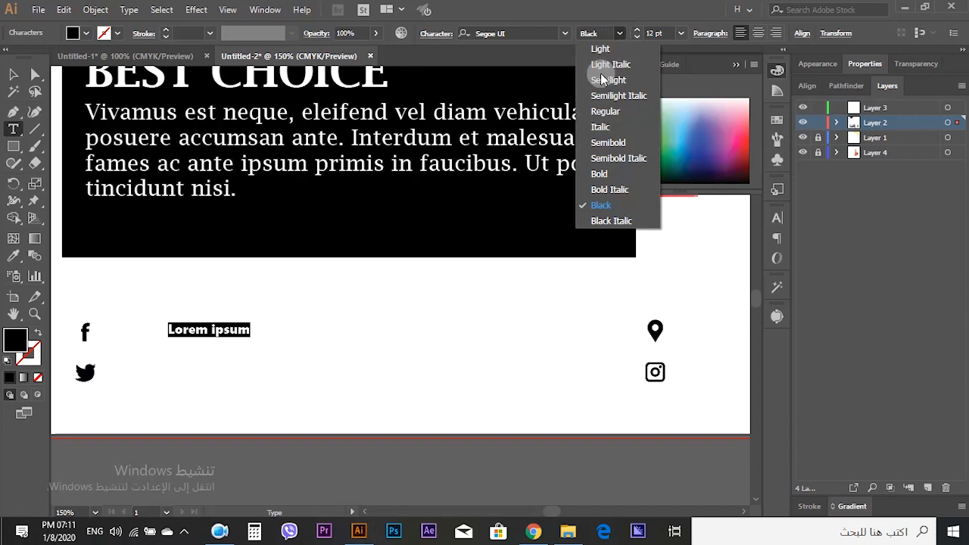
{"action": "left_click", "coordinate": [605, 143]}
- Replace the label with the Facebook account name and scale the text up slightly
{"action": "left_click", "coordinate": [15, 77]}
{"action": "triple_click", "coordinate": [207, 335]}
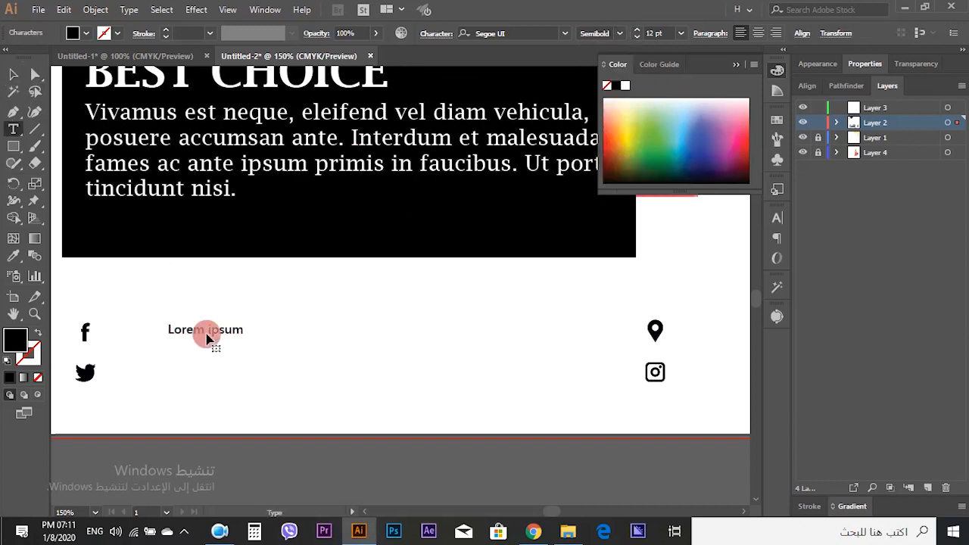
{"action": "type", "text": "mada sy"}
{"action": "key", "text": "Escape"}
{"action": "mouse_move", "coordinate": [223, 337]}
{"action": "left_mouse_down"}
{"action": "mouse_move", "coordinate": [169, 333]}
{"action": "mouse_move", "coordinate": [175, 346]}
{"action": "mouse_move", "coordinate": [232, 318]}
{"action": "mouse_move", "coordinate": [216, 324]}
{"action": "left_mouse_up"}
{"action": "left_click", "coordinate": [249, 368]}
{"action": "left_click", "coordinate": [184, 346]}
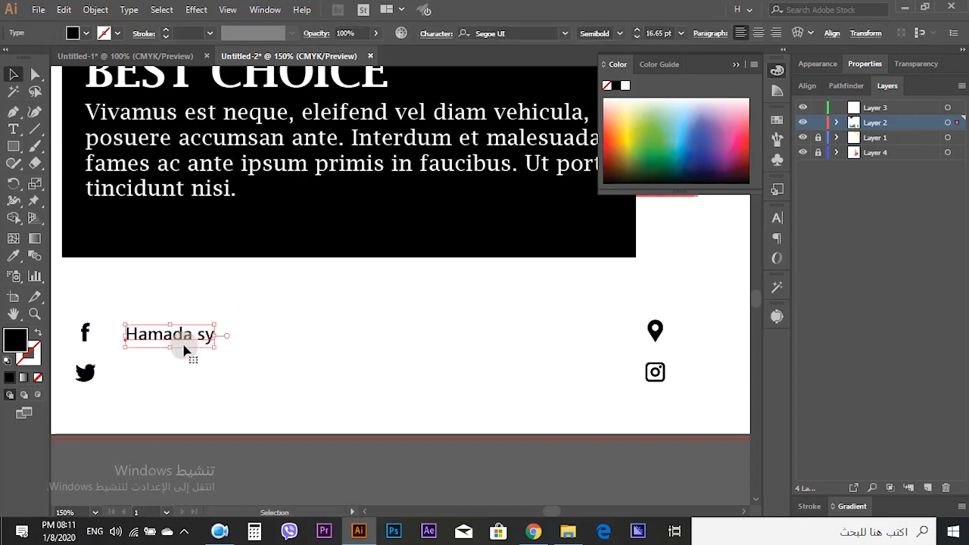
- Copy the label down beside the Twitter icon and enter the Twitter handle
{"action": "left_click_drag", "start_coordinate": [182, 352], "coordinate": [181, 383]}
{"action": "triple_click", "coordinate": [168, 382]}
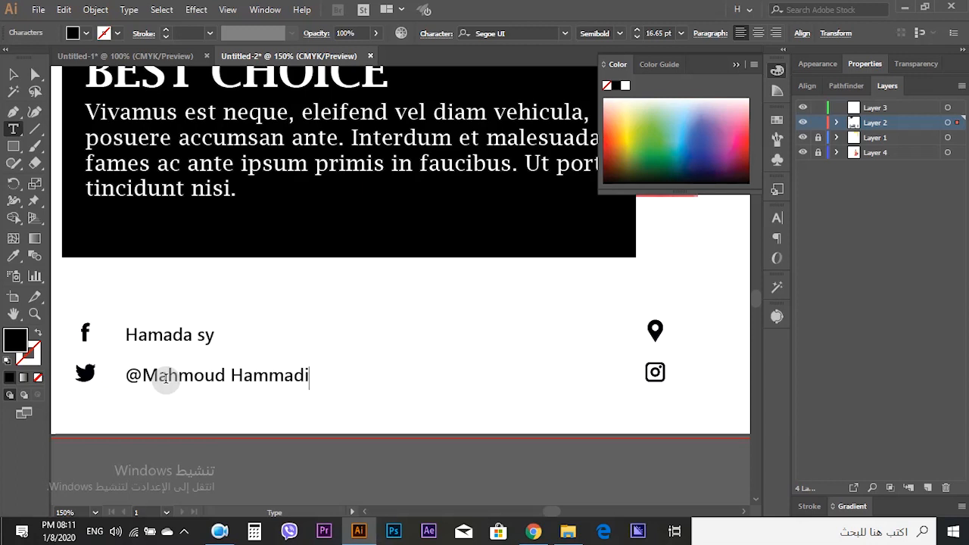
{"action": "key", "text": "Escape"}
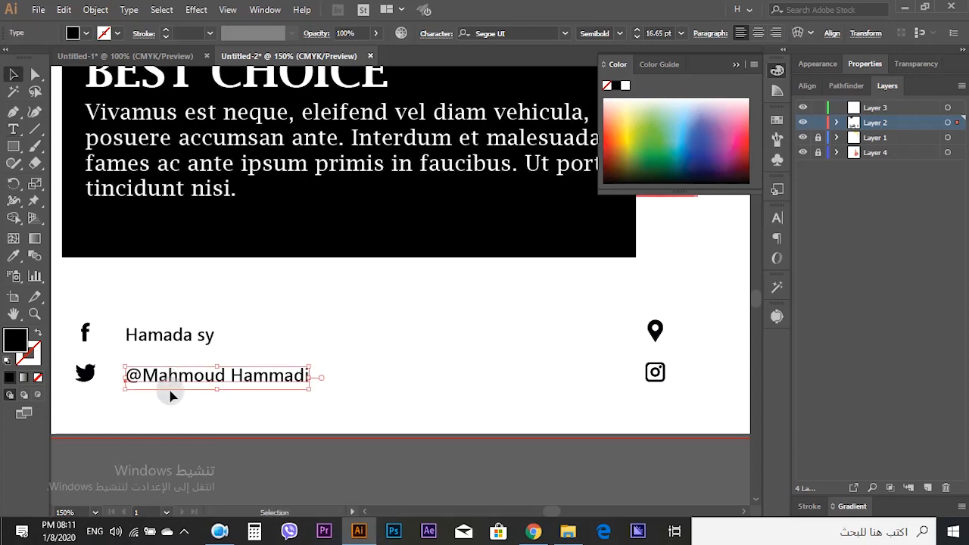
- Select both labels, nudge them up two steps, and enlarge them slightly
{"action": "left_click_drag", "start_coordinate": [240, 411], "coordinate": [150, 348]}
{"action": "key", "text": "Up"}
{"action": "key", "text": "Up"}
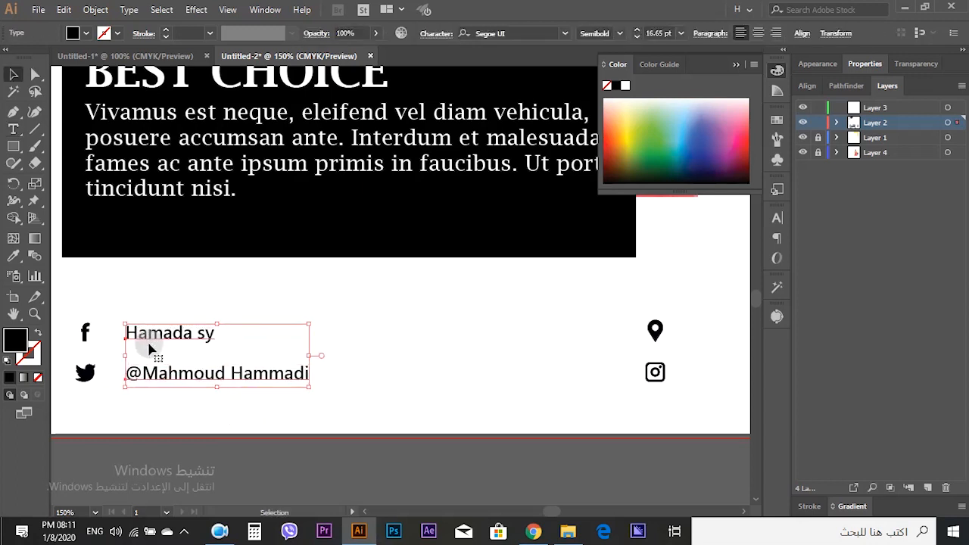
{"action": "mouse_move", "coordinate": [309, 321]}
{"action": "left_mouse_down"}
{"action": "mouse_move", "coordinate": [323, 315]}
{"action": "mouse_move", "coordinate": [315, 321]}
{"action": "left_mouse_up"}
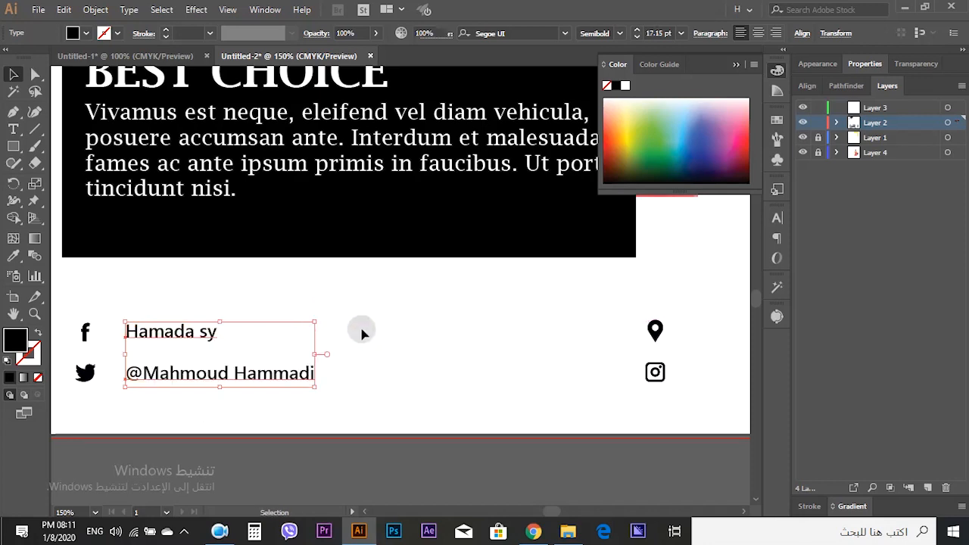
- Duplicate both labels beside the location and Instagram icons
{"action": "left_click", "coordinate": [363, 334]}
{"action": "scroll", "coordinate": [363, 337], "scroll_direction": "down", "scroll_amount": 2}
{"action": "left_click_drag", "start_coordinate": [415, 353], "coordinate": [247, 367]}
{"action": "left_click_drag", "start_coordinate": [218, 336], "coordinate": [352, 355]}
{"action": "scroll", "coordinate": [346, 358], "scroll_direction": "up", "scroll_amount": 3}
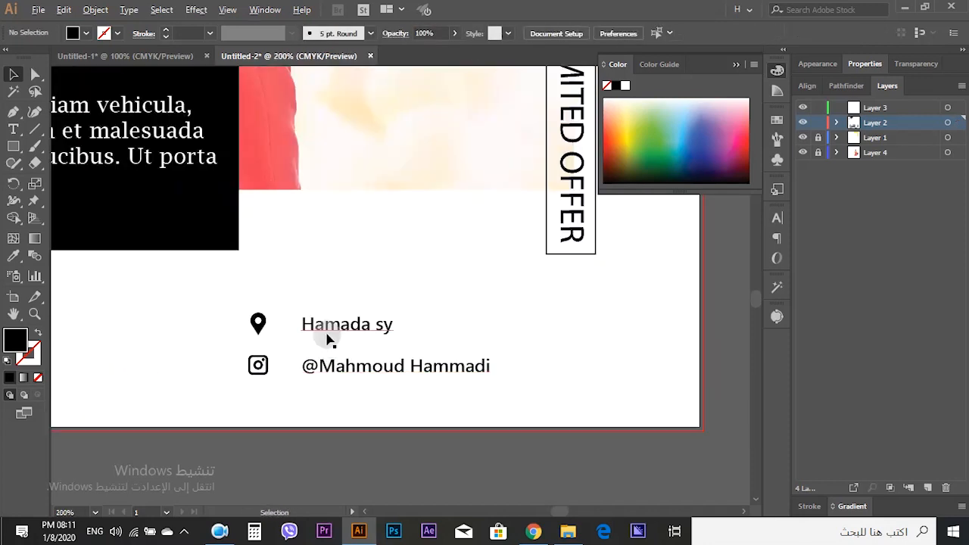
- Change the location label's text to Turkey, istanbul
{"action": "triple_click", "coordinate": [321, 324]}
{"action": "type", "text": "Turkey, istan"}
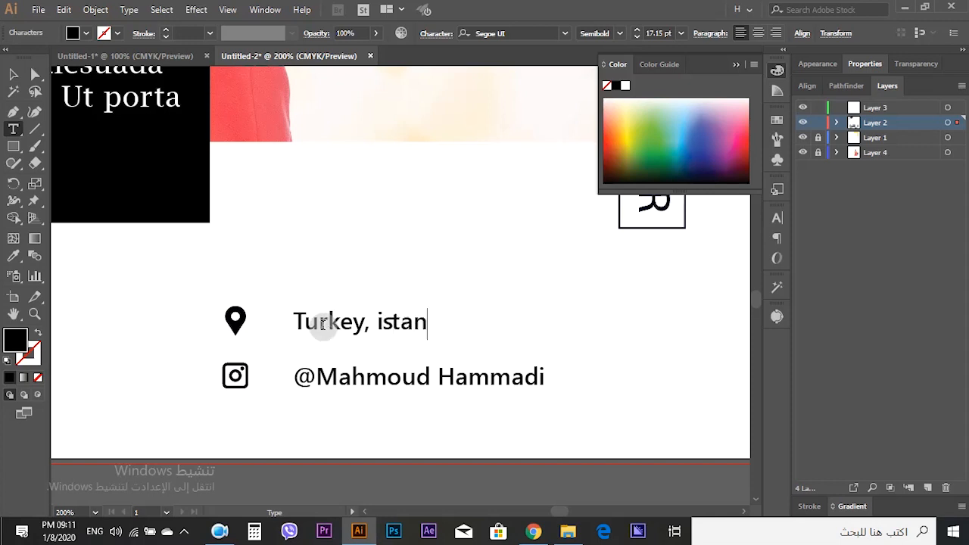
{"action": "type", "text": "l"}
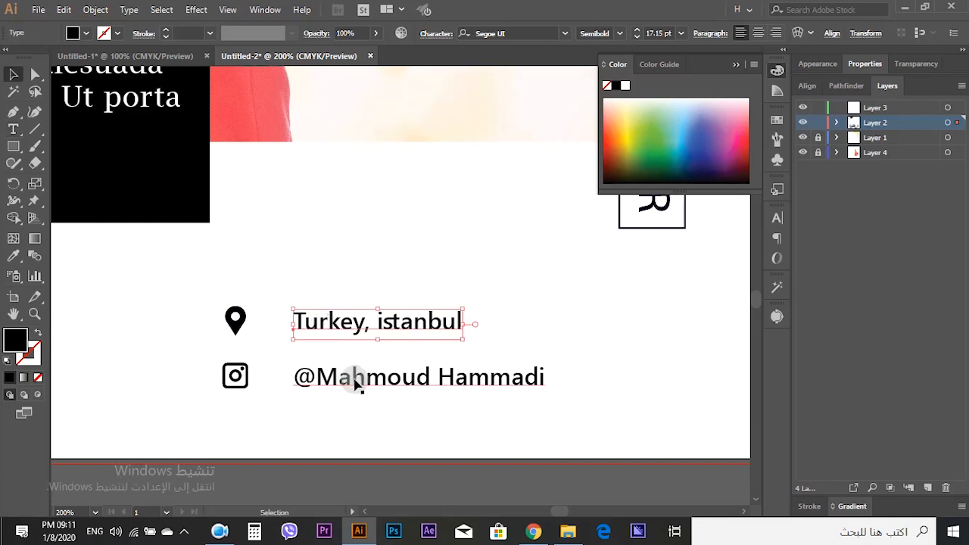
- Replace the Instagram label's text with the Instagram handle
{"action": "left_click", "coordinate": [342, 386], "text": "ctrl"}
{"action": "triple_click", "coordinate": [318, 377]}
{"action": "left_click_drag", "start_coordinate": [316, 377], "coordinate": [550, 376]}
{"action": "type", "text": "Hamada_sy"}
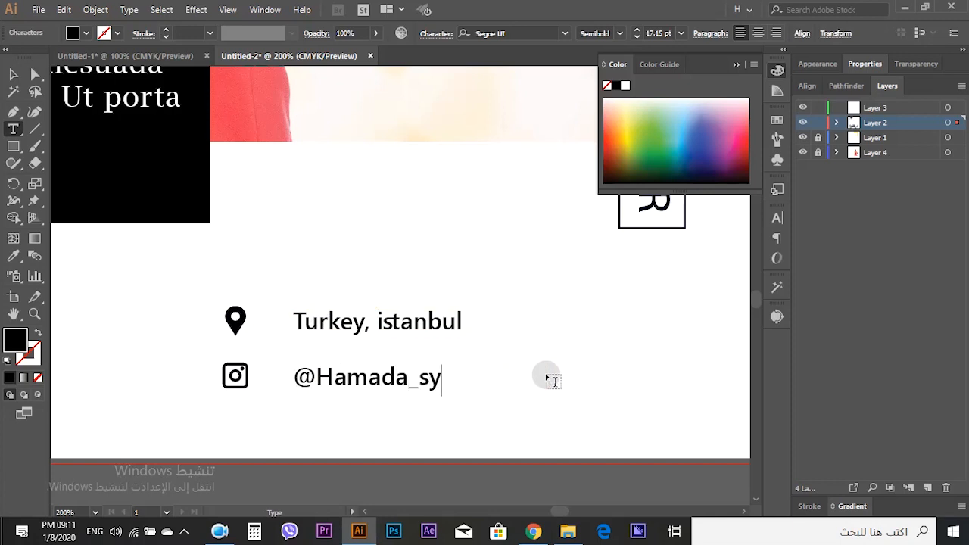
{"action": "key", "text": "Escape"}
- Reposition the location and Instagram labels and icons in the lower right corner of the post
{"action": "left_click", "coordinate": [341, 333], "text": "shift"}
{"action": "left_click_drag", "start_coordinate": [338, 333], "coordinate": [318, 334]}
{"action": "scroll", "coordinate": [320, 333], "scroll_direction": "down", "scroll_amount": 1}
{"action": "left_click", "coordinate": [273, 438]}
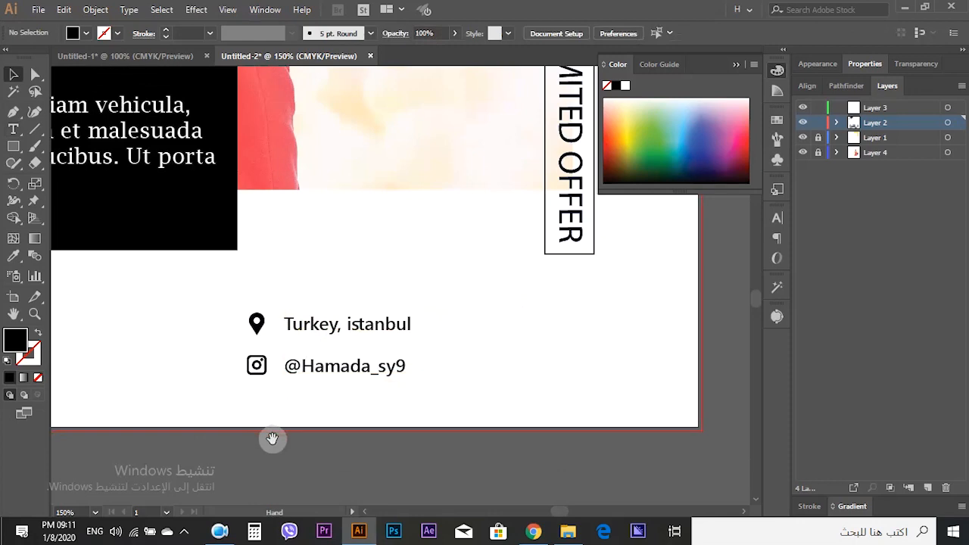
{"action": "left_click_drag", "start_coordinate": [272, 438], "coordinate": [542, 432]}
{"action": "left_click_drag", "start_coordinate": [283, 391], "coordinate": [582, 406]}
{"action": "mouse_move", "coordinate": [457, 404]}
{"action": "left_mouse_down"}
{"action": "mouse_move", "coordinate": [295, 343]}
{"action": "mouse_move", "coordinate": [307, 340]}
{"action": "left_mouse_up"}
{"action": "scroll", "coordinate": [310, 337], "scroll_direction": "up", "scroll_amount": 1}
{"action": "left_click", "coordinate": [253, 432]}
{"action": "key", "text": "ctrl+0"}
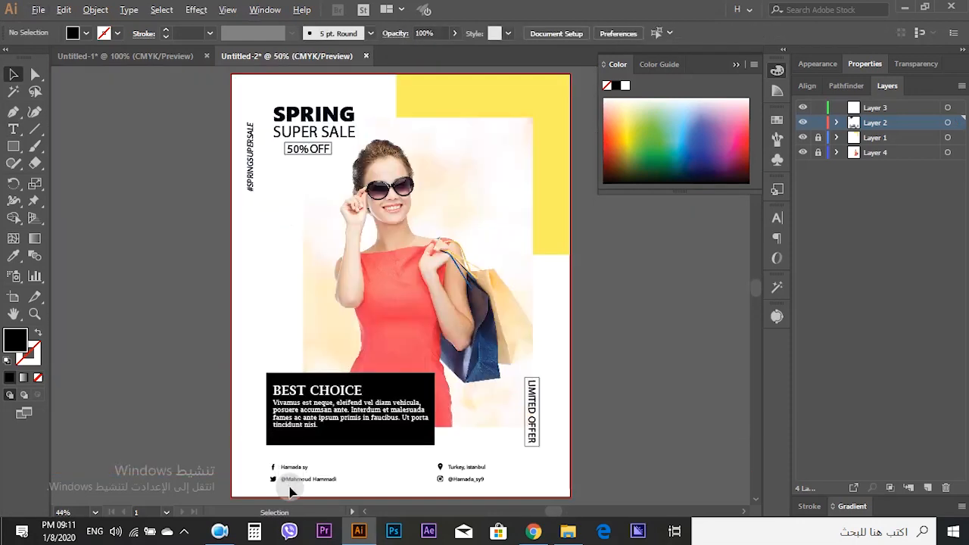
{"action": "scroll", "coordinate": [287, 484], "scroll_direction": "up", "scroll_amount": 1}
{"action": "left_click", "coordinate": [516, 390]}
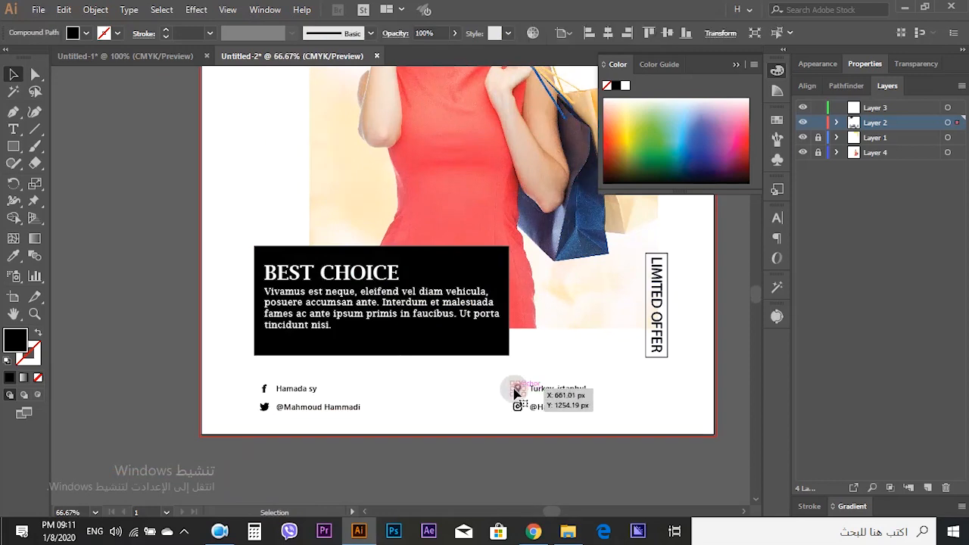
{"action": "scroll", "coordinate": [523, 394], "scroll_direction": "up", "scroll_amount": 3}
{"action": "left_click", "coordinate": [383, 421]}
{"action": "scroll", "coordinate": [383, 420], "scroll_direction": "down", "scroll_amount": 2}
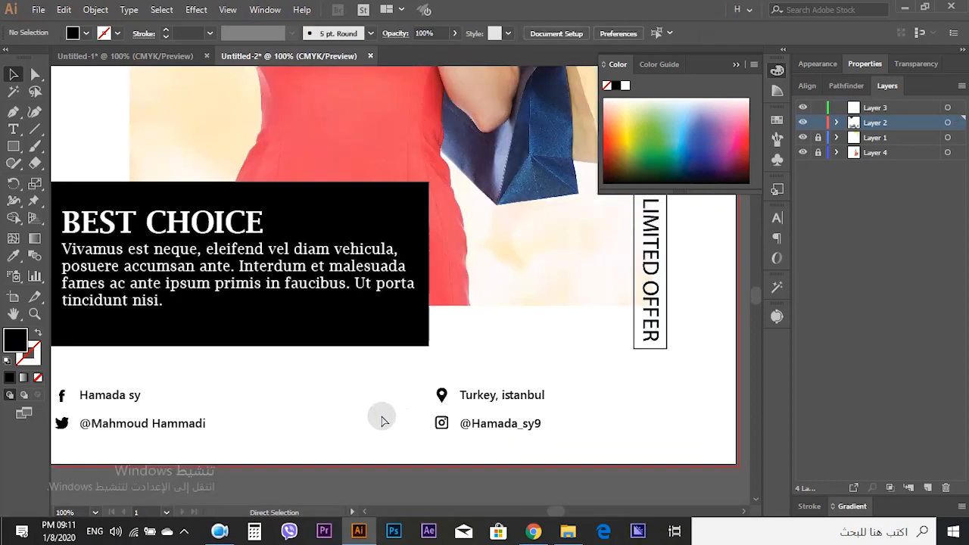
{"action": "key", "text": "ctrl+0"}
- Draw a thin rectangle at the post's left edge and fill it with the frame's yellow
{"action": "left_click", "coordinate": [15, 146]}
{"action": "scroll", "coordinate": [249, 309], "scroll_direction": "up", "scroll_amount": 1}
{"action": "mouse_move", "coordinate": [227, 295]}
{"action": "left_mouse_down"}
{"action": "mouse_move", "coordinate": [249, 314]}
{"action": "mouse_move", "coordinate": [354, 318]}
{"action": "left_mouse_up"}
{"action": "left_click", "coordinate": [13, 76]}
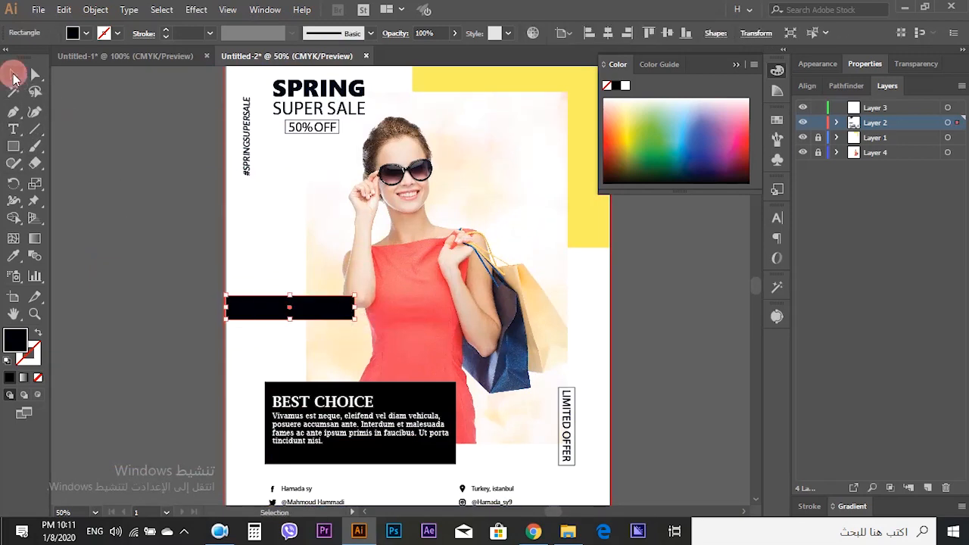
{"action": "left_click", "coordinate": [166, 307]}
{"action": "scroll", "coordinate": [326, 333], "scroll_direction": "up", "scroll_amount": 3}
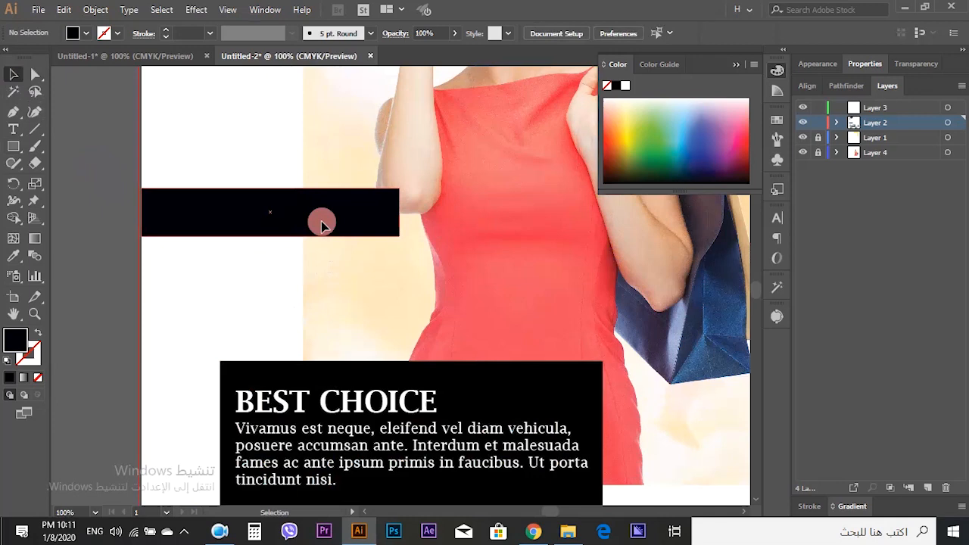
{"action": "left_click_drag", "start_coordinate": [322, 224], "coordinate": [319, 267]}
{"action": "scroll", "coordinate": [65, 309], "scroll_direction": "down", "scroll_amount": 3}
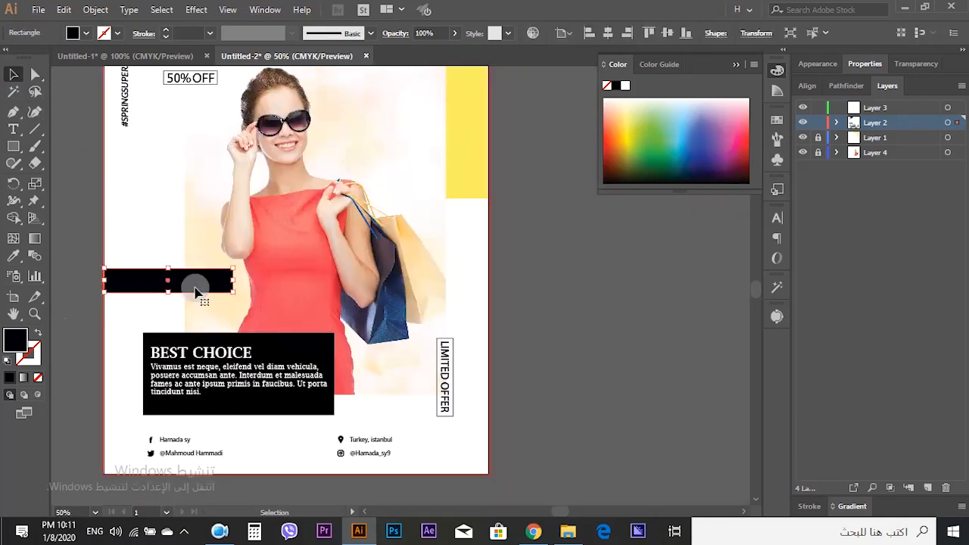
{"action": "key", "text": "i"}
{"action": "left_click", "coordinate": [461, 155]}
{"action": "key", "text": "v"}
{"action": "left_click", "coordinate": [91, 286]}
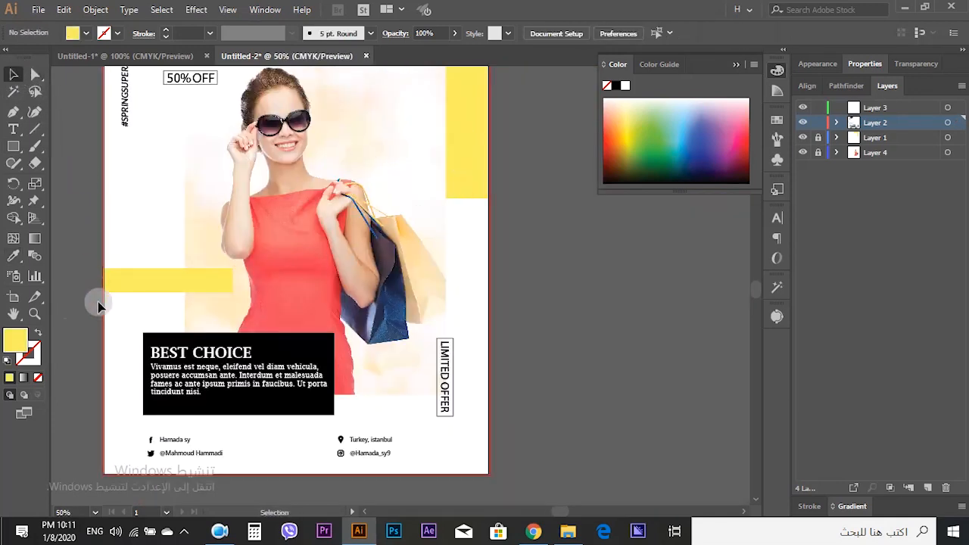
- Paste a copy of the Instagram handle label onto the yellow bar and enlarge it to fit
{"action": "scroll", "coordinate": [95, 303], "scroll_direction": "up", "scroll_amount": 1}
{"action": "scroll", "coordinate": [99, 303], "scroll_direction": "down", "scroll_amount": 3}
{"action": "left_click", "coordinate": [444, 386]}
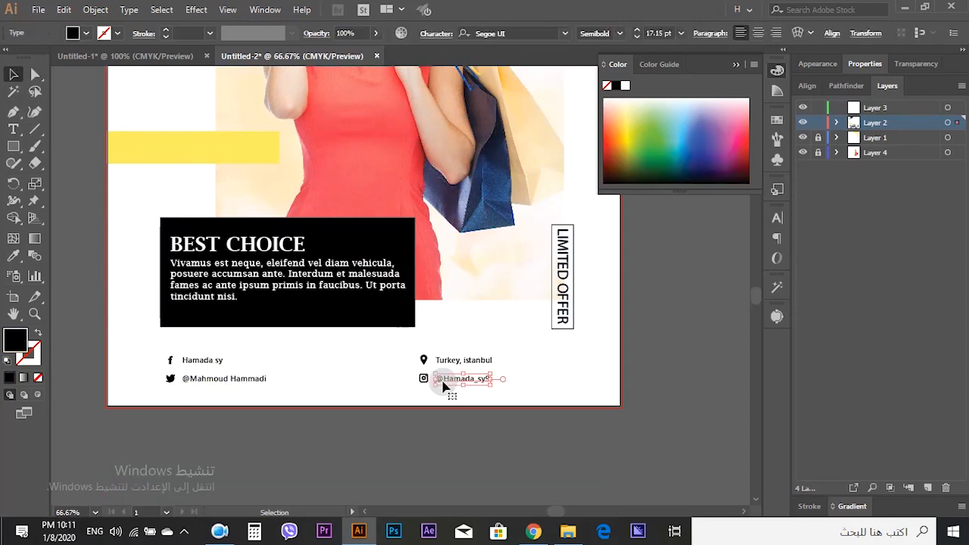
{"action": "left_click", "coordinate": [72, 193]}
{"action": "scroll", "coordinate": [119, 184], "scroll_direction": "up", "scroll_amount": 2}
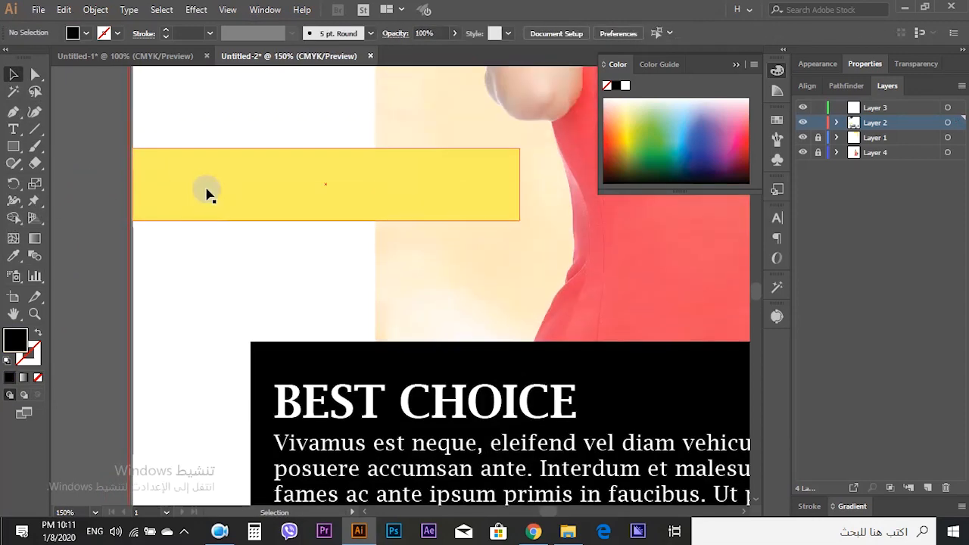
{"action": "key", "text": "ctrl+v"}
{"action": "left_click_drag", "start_coordinate": [457, 273], "coordinate": [493, 266]}
{"action": "left_click_drag", "start_coordinate": [446, 294], "coordinate": [492, 160]}
{"action": "left_click", "coordinate": [97, 253]}
{"action": "left_click_drag", "start_coordinate": [374, 196], "coordinate": [369, 197]}
{"action": "left_click_drag", "start_coordinate": [492, 162], "coordinate": [475, 164]}
{"action": "left_click_drag", "start_coordinate": [429, 194], "coordinate": [445, 195]}
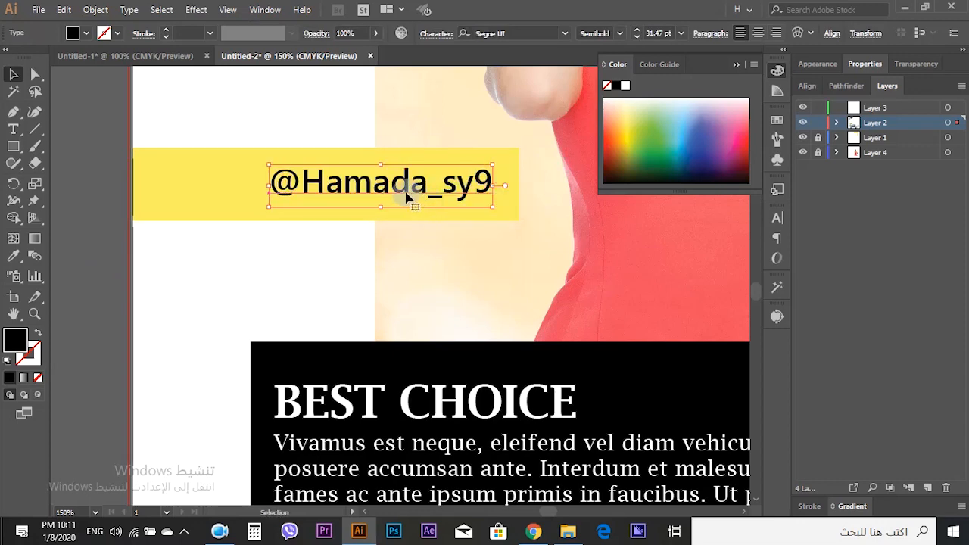
{"action": "left_click", "coordinate": [102, 211]}
- Duplicate the yellow bar just below the first one and shorten the copy
{"action": "key", "text": "ctrl+0"}
{"action": "scroll", "coordinate": [294, 294], "scroll_direction": "down", "scroll_amount": 3}
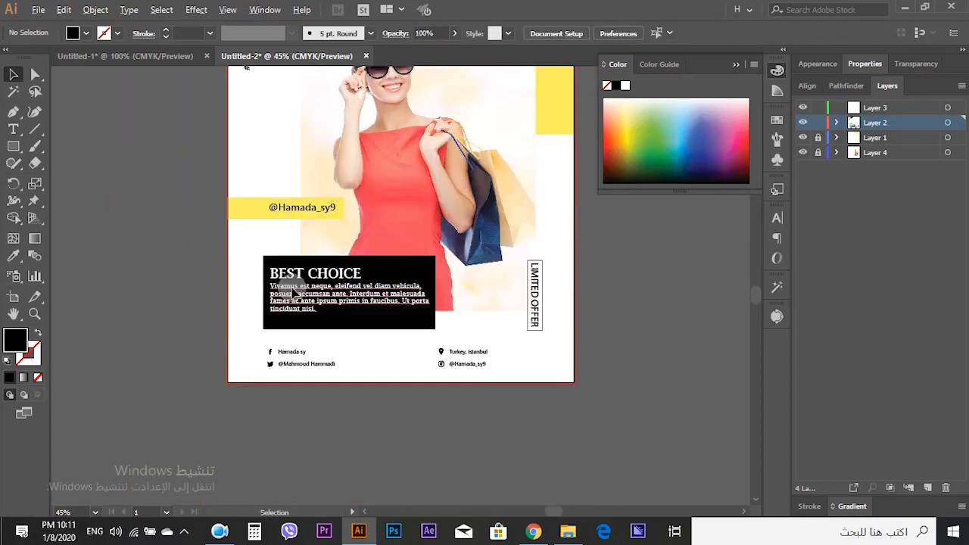
{"action": "scroll", "coordinate": [232, 195], "scroll_direction": "up", "scroll_amount": 4}
{"action": "left_click", "coordinate": [242, 181]}
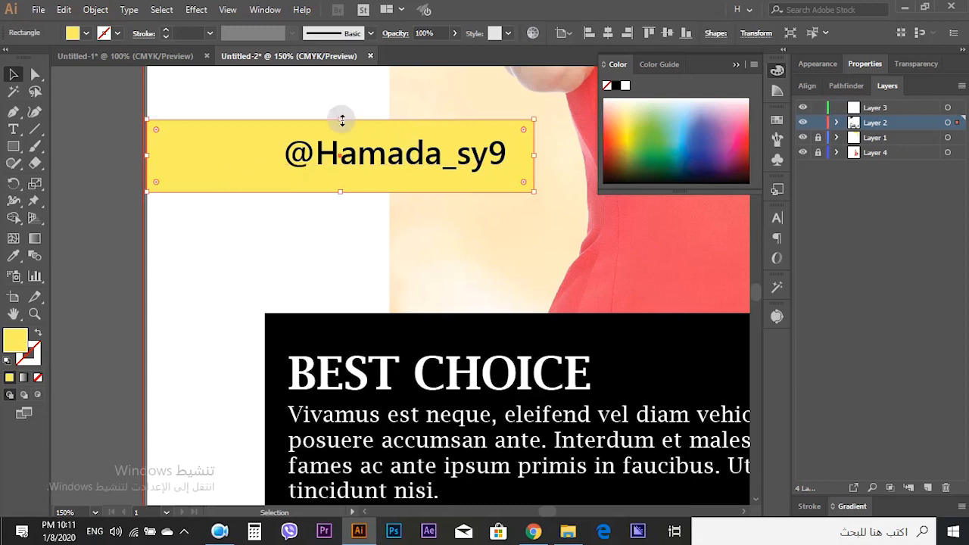
{"action": "left_click_drag", "start_coordinate": [374, 190], "coordinate": [363, 275]}
{"action": "left_click_drag", "start_coordinate": [535, 243], "coordinate": [448, 249]}
{"action": "left_click", "coordinate": [99, 245]}
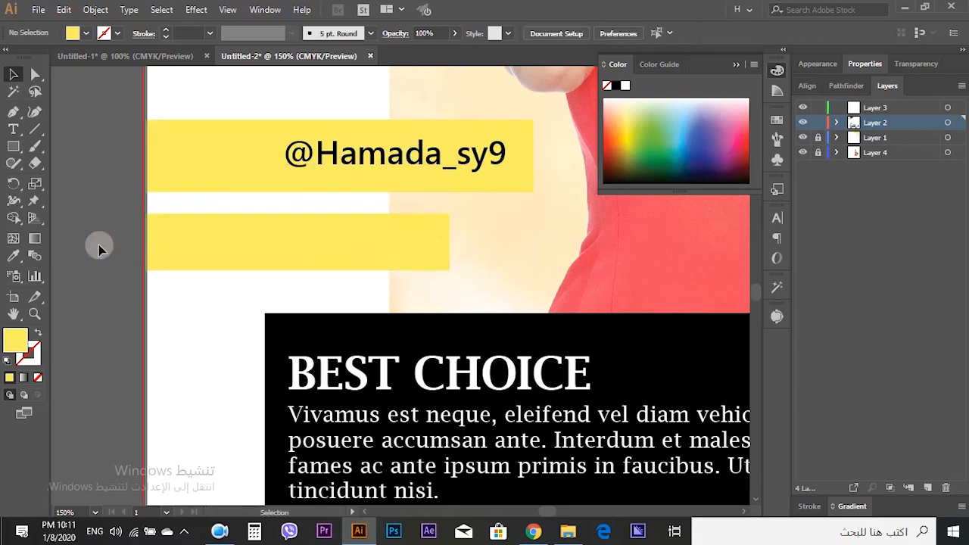
- Nudge the Best Choice text box down five steps
{"action": "scroll", "coordinate": [99, 245], "scroll_direction": "down", "scroll_amount": 1}
{"action": "key", "text": "ctrl+0"}
{"action": "scroll", "coordinate": [258, 363], "scroll_direction": "down", "scroll_amount": 3}
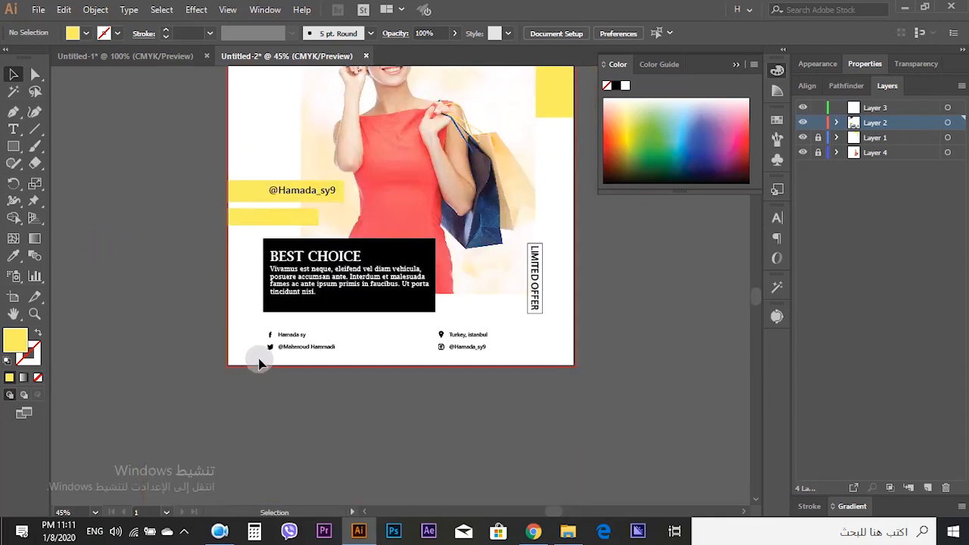
{"action": "left_click", "coordinate": [317, 292]}
{"action": "left_click", "coordinate": [368, 309], "text": "shift"}
{"action": "key", "text": "Down"}
{"action": "key", "text": "Down"}
{"action": "key", "text": "Down"}
{"action": "key", "text": "Down"}
{"action": "key", "text": "Down"}
{"action": "key", "text": "Down"}
{"action": "key", "text": "Down"}
{"action": "key", "text": "Down"}
{"action": "key", "text": "Down"}
{"action": "key", "text": "Down"}
{"action": "key", "text": "Down"}
{"action": "key", "text": "Down"}
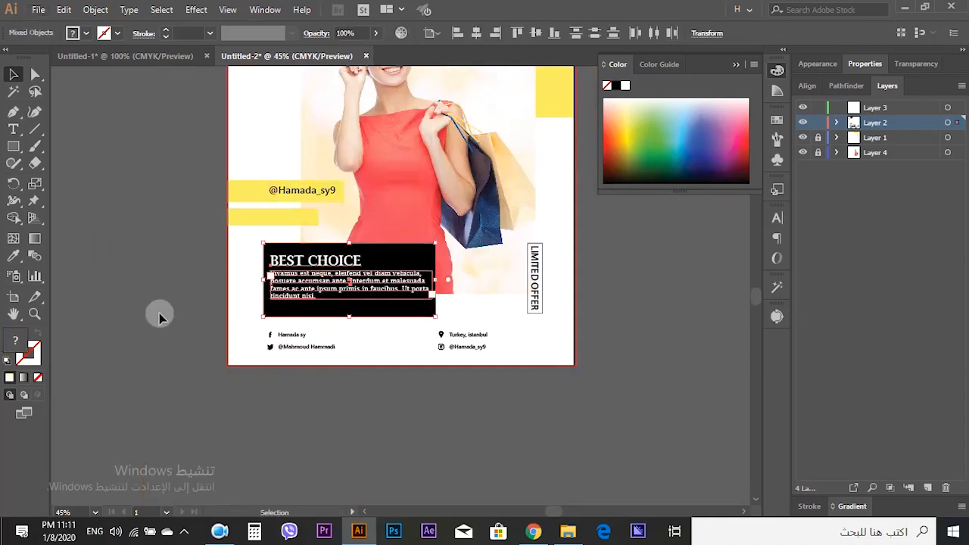
{"action": "left_click", "coordinate": [122, 287]}
- Add a date text reading 1. 8. 2020 on the lower yellow bar
{"action": "scroll", "coordinate": [122, 286], "scroll_direction": "up", "scroll_amount": 4}
{"action": "scroll", "coordinate": [137, 306], "scroll_direction": "down", "scroll_amount": 2}
{"action": "scroll", "coordinate": [304, 282], "scroll_direction": "up", "scroll_amount": 2}
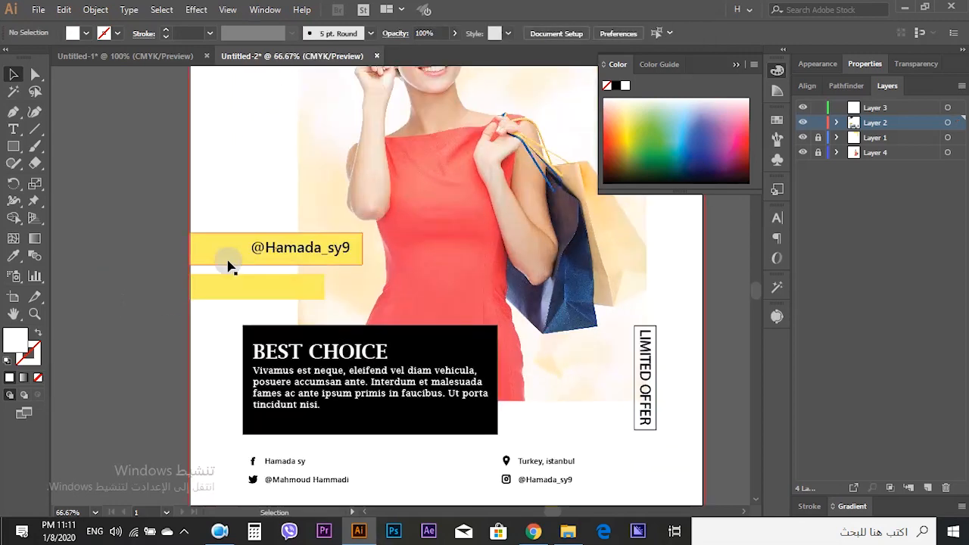
{"action": "scroll", "coordinate": [236, 286], "scroll_direction": "up", "scroll_amount": 2}
{"action": "left_click", "coordinate": [13, 129]}
{"action": "left_click", "coordinate": [241, 286]}
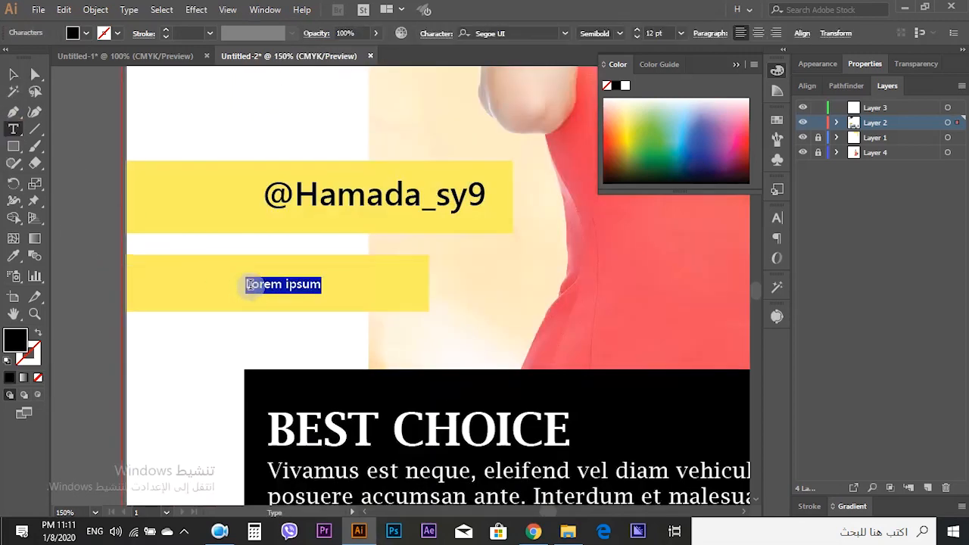
{"action": "key", "text": "BackSpace"}
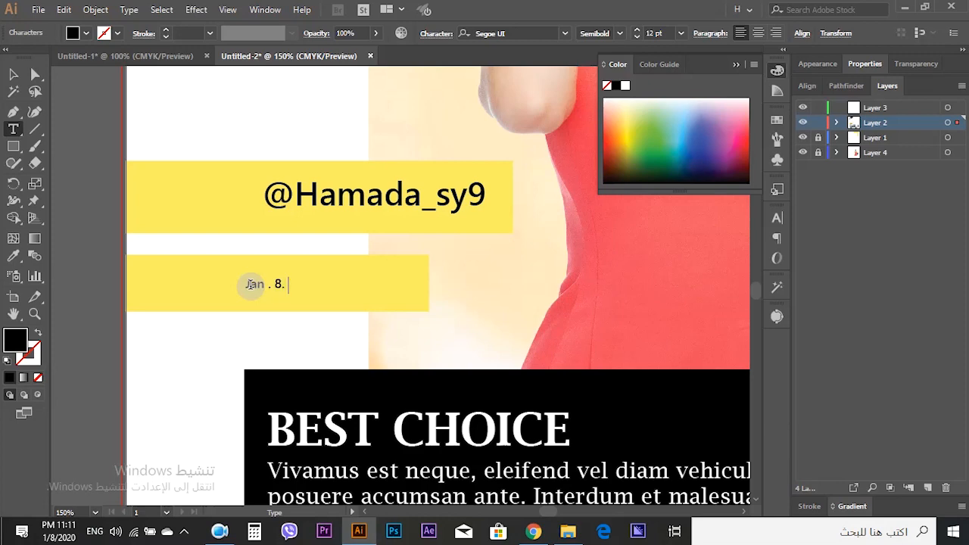
{"action": "left_click_drag", "start_coordinate": [264, 281], "coordinate": [224, 286]}
{"action": "type", "text": "1"}
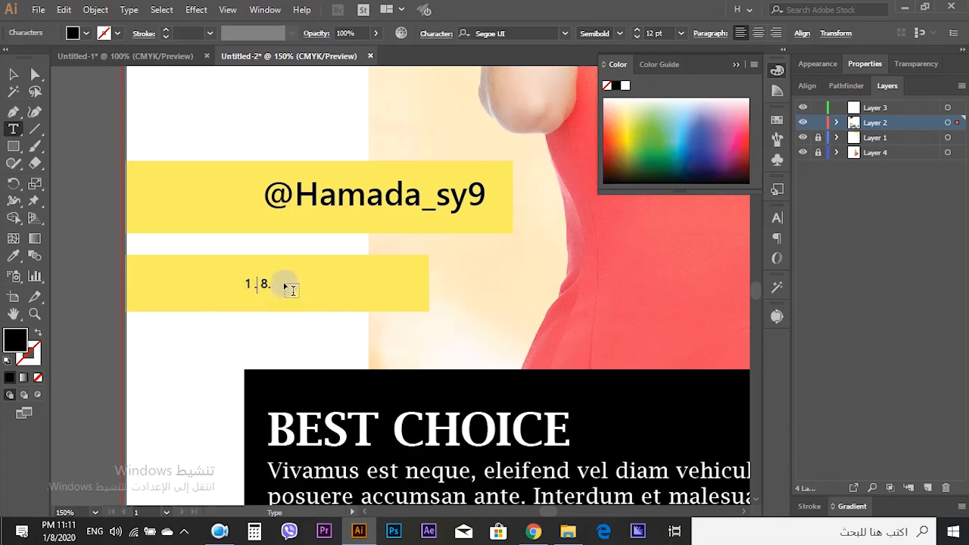
{"action": "type", "text": "20"}
{"action": "key", "text": "Escape"}
{"action": "left_click_drag", "start_coordinate": [304, 278], "coordinate": [367, 297]}
{"action": "left_click_drag", "start_coordinate": [403, 269], "coordinate": [407, 266]}
{"action": "left_click", "coordinate": [97, 306]}
- Fit the whole post in view and close the Color panel
{"action": "key", "text": "ctrl+0"}
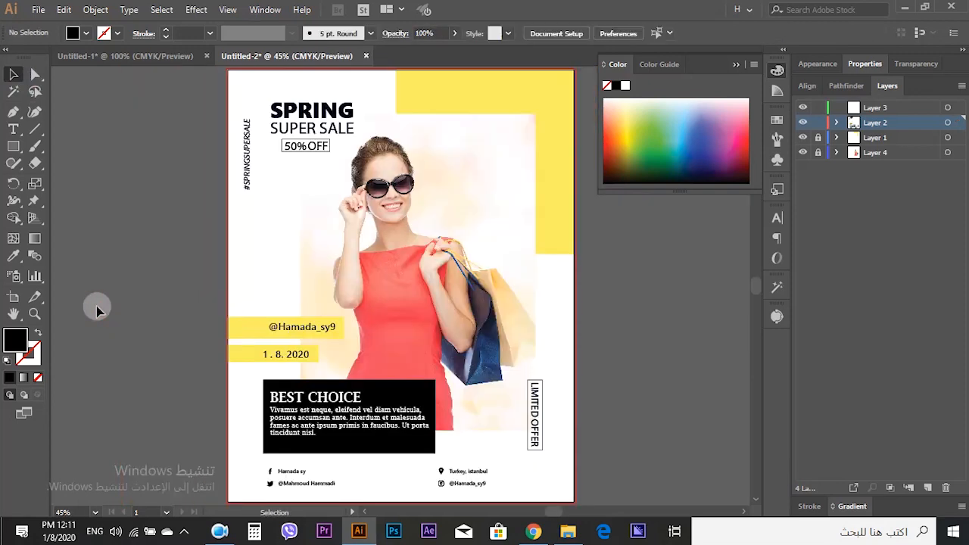
{"action": "key", "text": "ctrl"}
{"action": "left_click", "coordinate": [740, 64]}
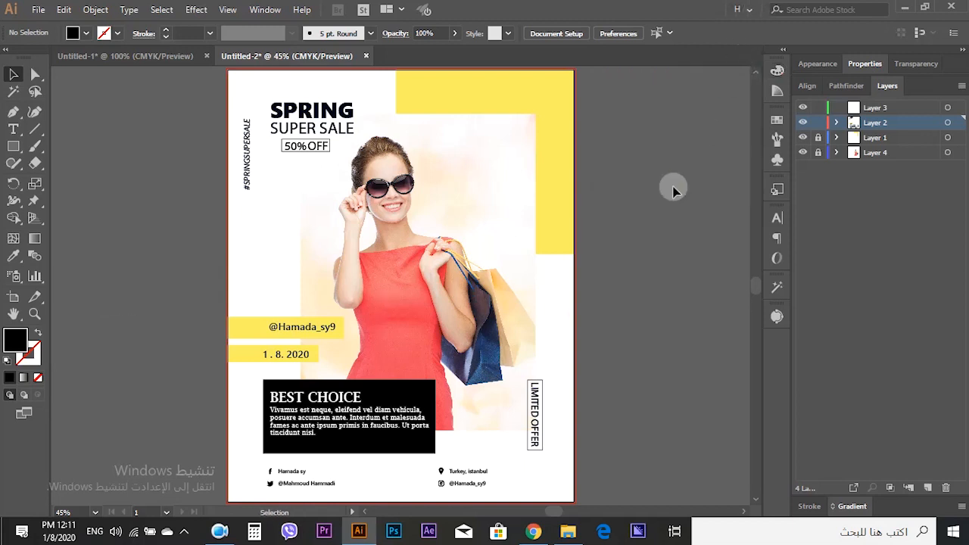